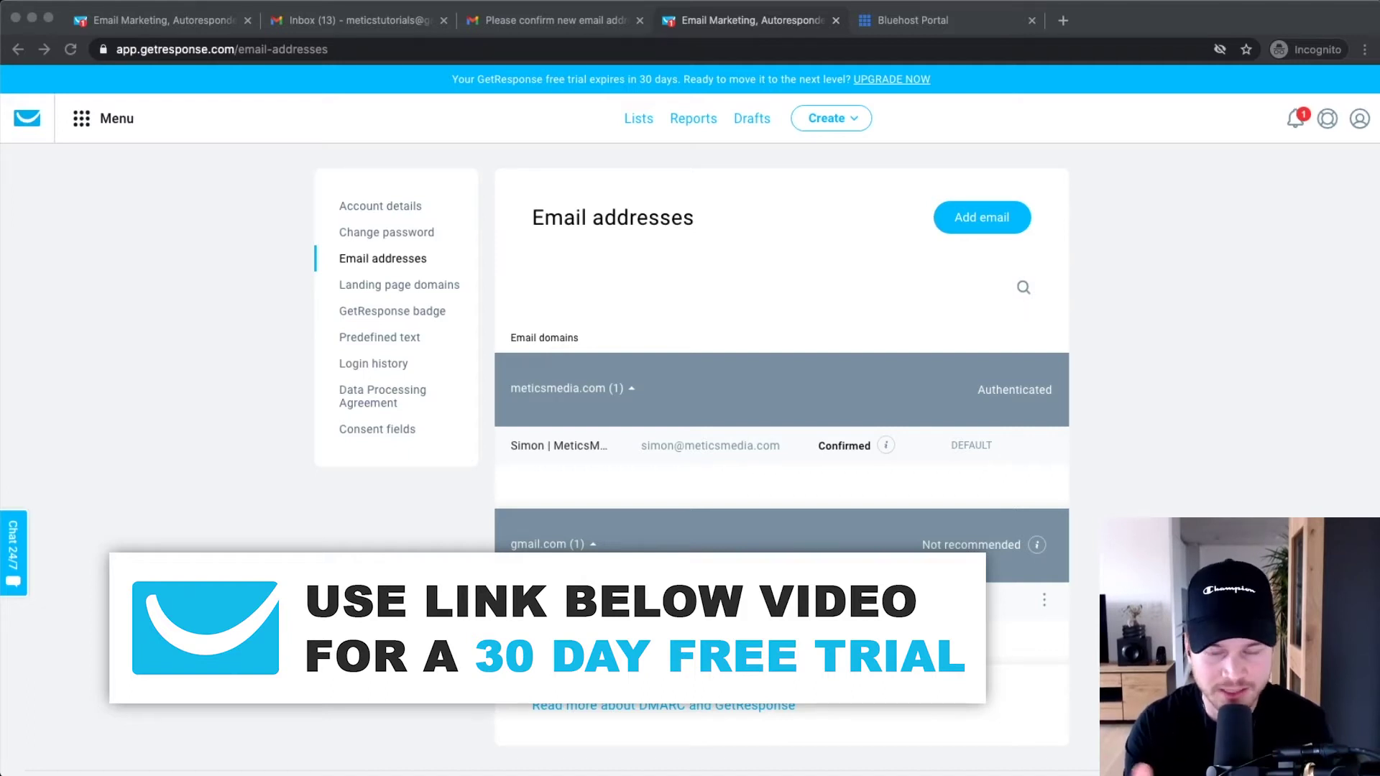
- Leave the Email addresses settings for the contact lists overview via the Lists link
{"action": "left_click", "coordinate": [637, 117]}
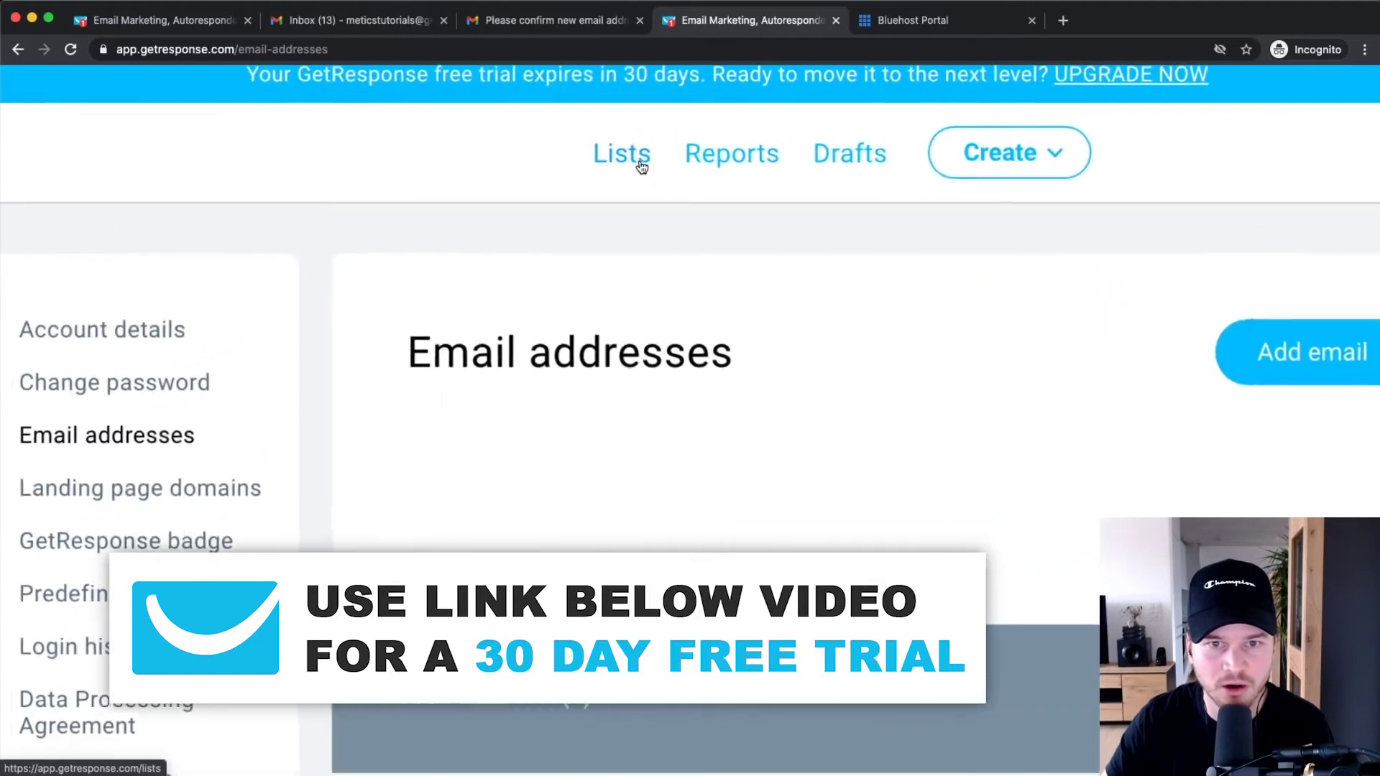
{"action": "left_click", "coordinate": [647, 125]}
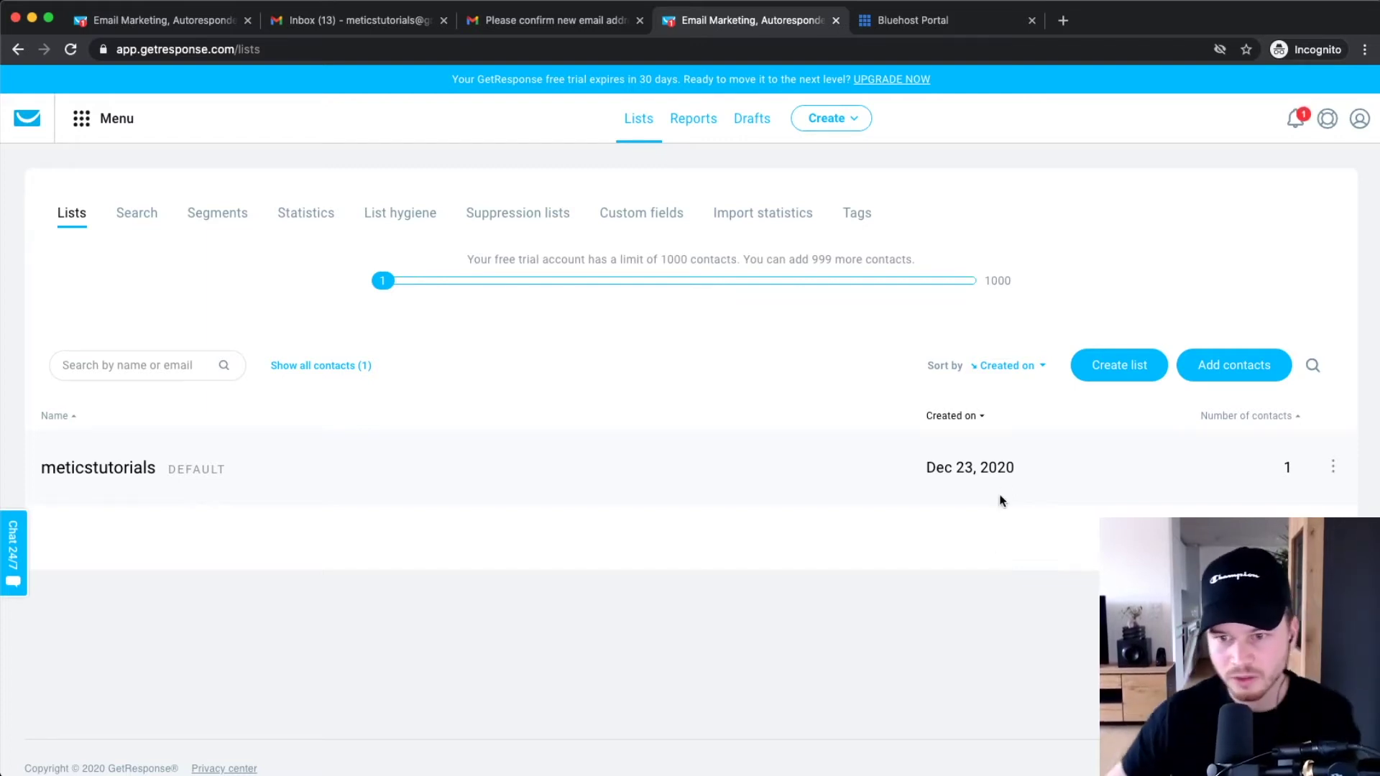
- Open the meticstutorials list's settings from its options menu and select the list name
{"action": "left_click", "coordinate": [1334, 435]}
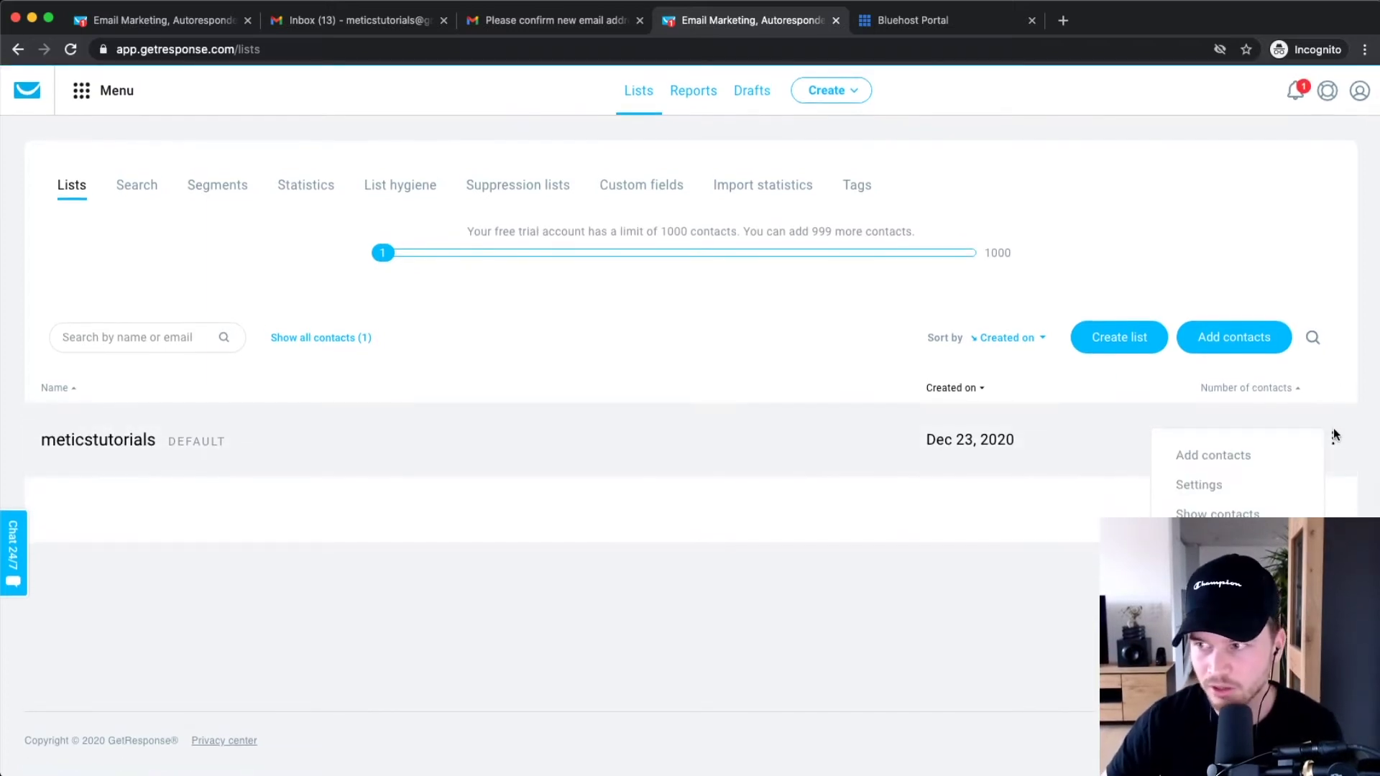
{"action": "left_click", "coordinate": [1315, 455]}
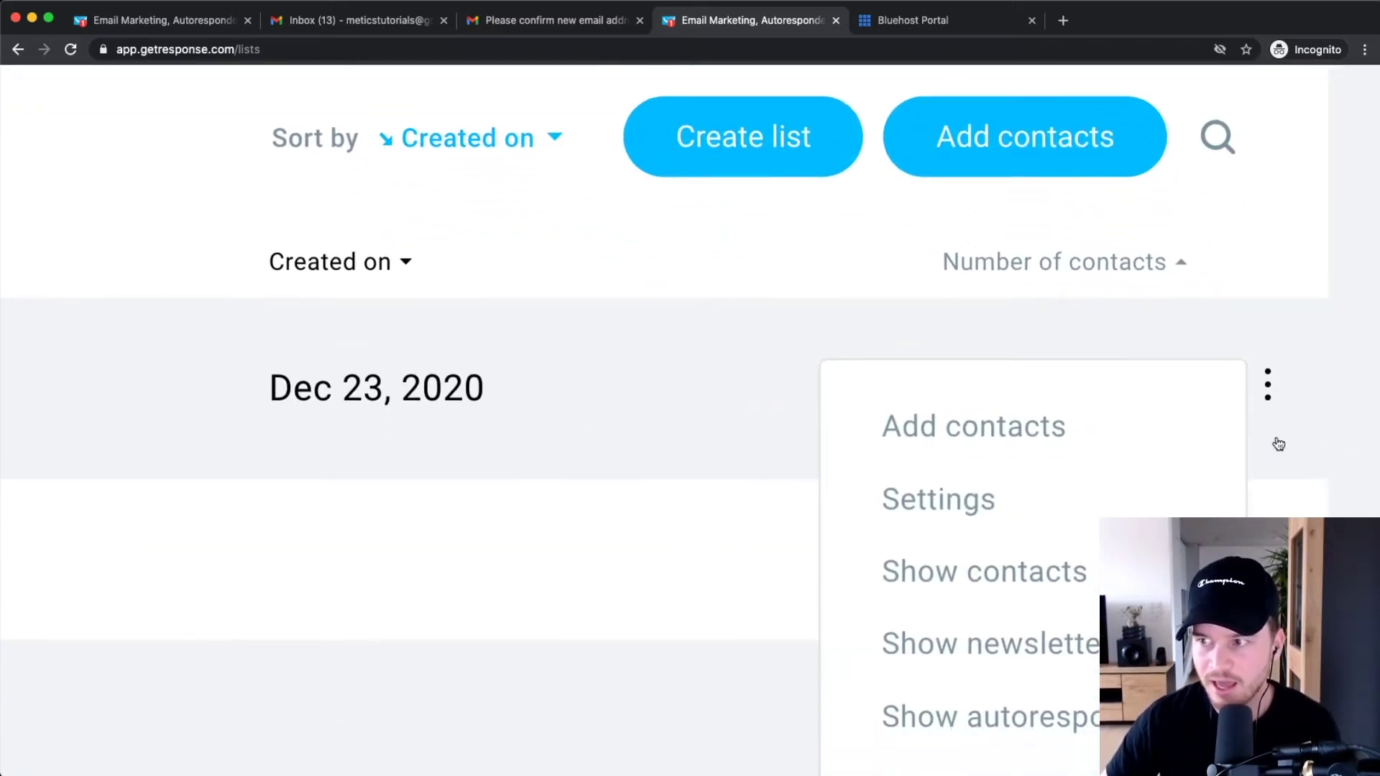
{"action": "left_click", "coordinate": [1268, 375]}
{"action": "left_click", "coordinate": [1021, 476]}
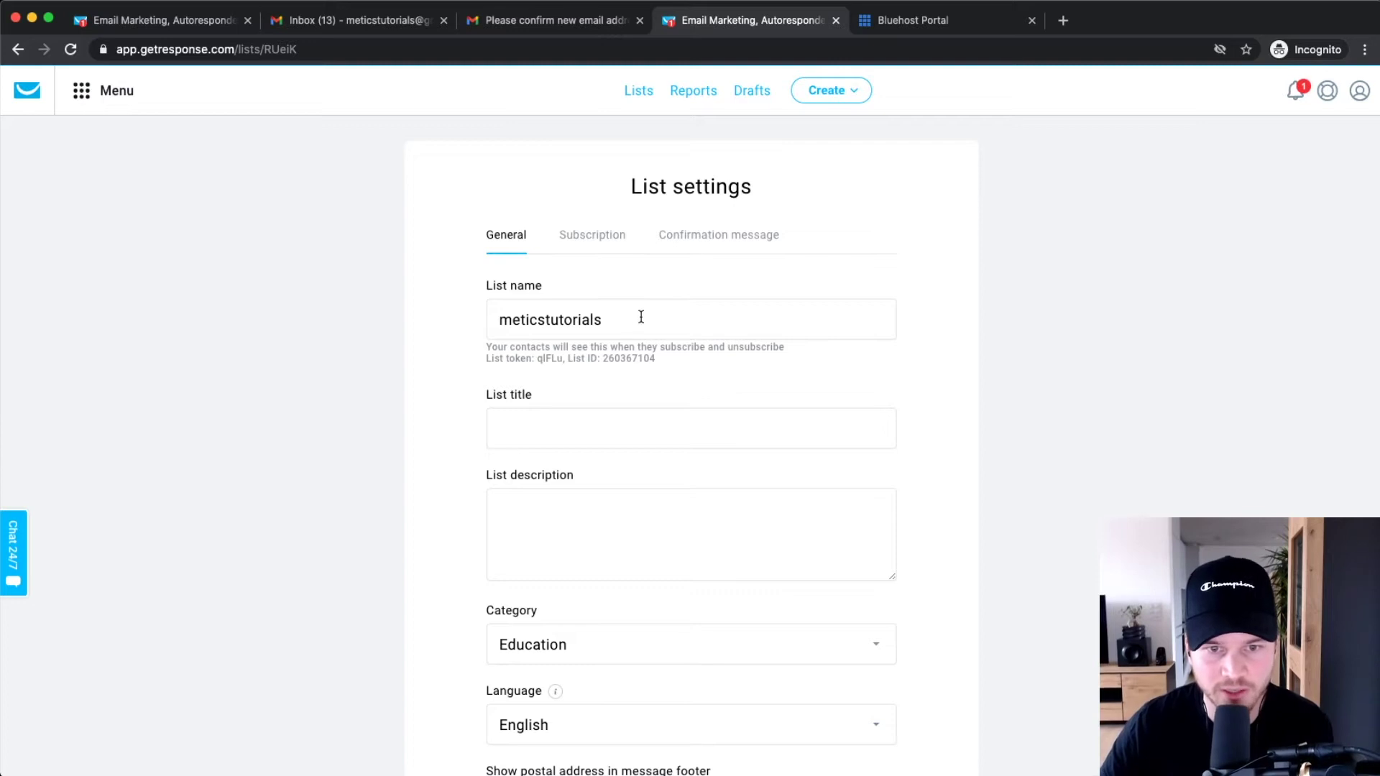
{"action": "left_click_drag", "start_coordinate": [614, 316], "coordinate": [450, 309]}
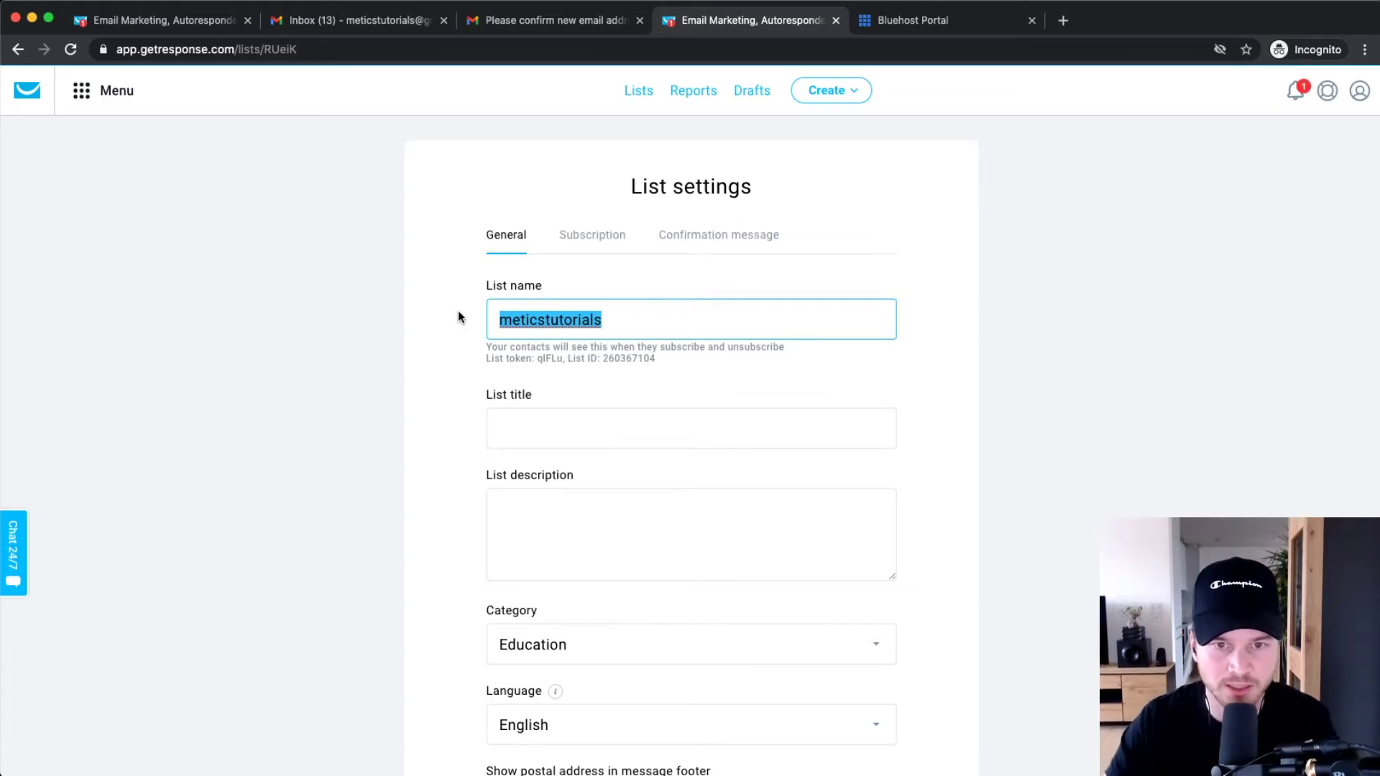
- Show the list's Subscription settings and preview the unsubscribe page in a new tab
{"action": "left_click", "coordinate": [587, 239]}
{"action": "scroll", "coordinate": [793, 395], "scroll_direction": "down", "scroll_amount": 4}
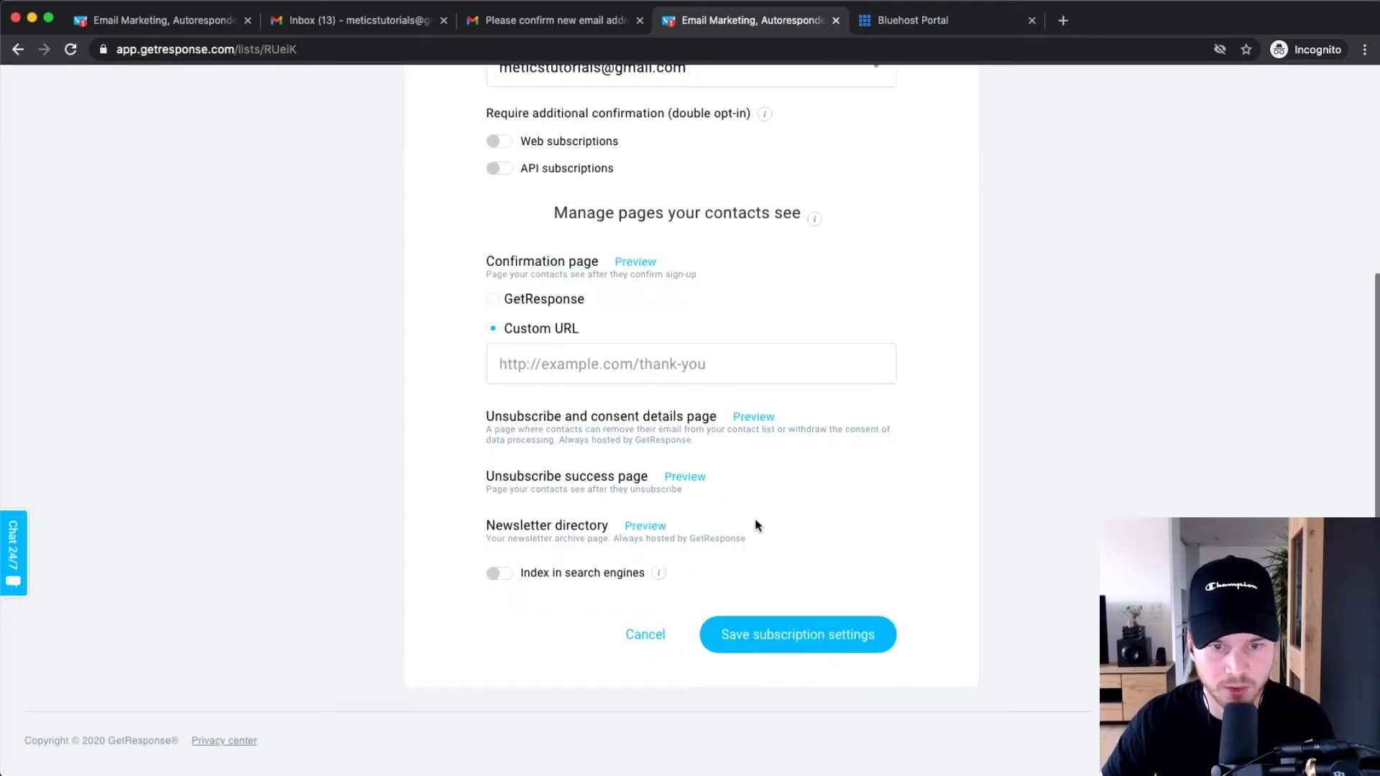
{"action": "scroll", "coordinate": [758, 521], "scroll_direction": "up", "scroll_amount": 2}
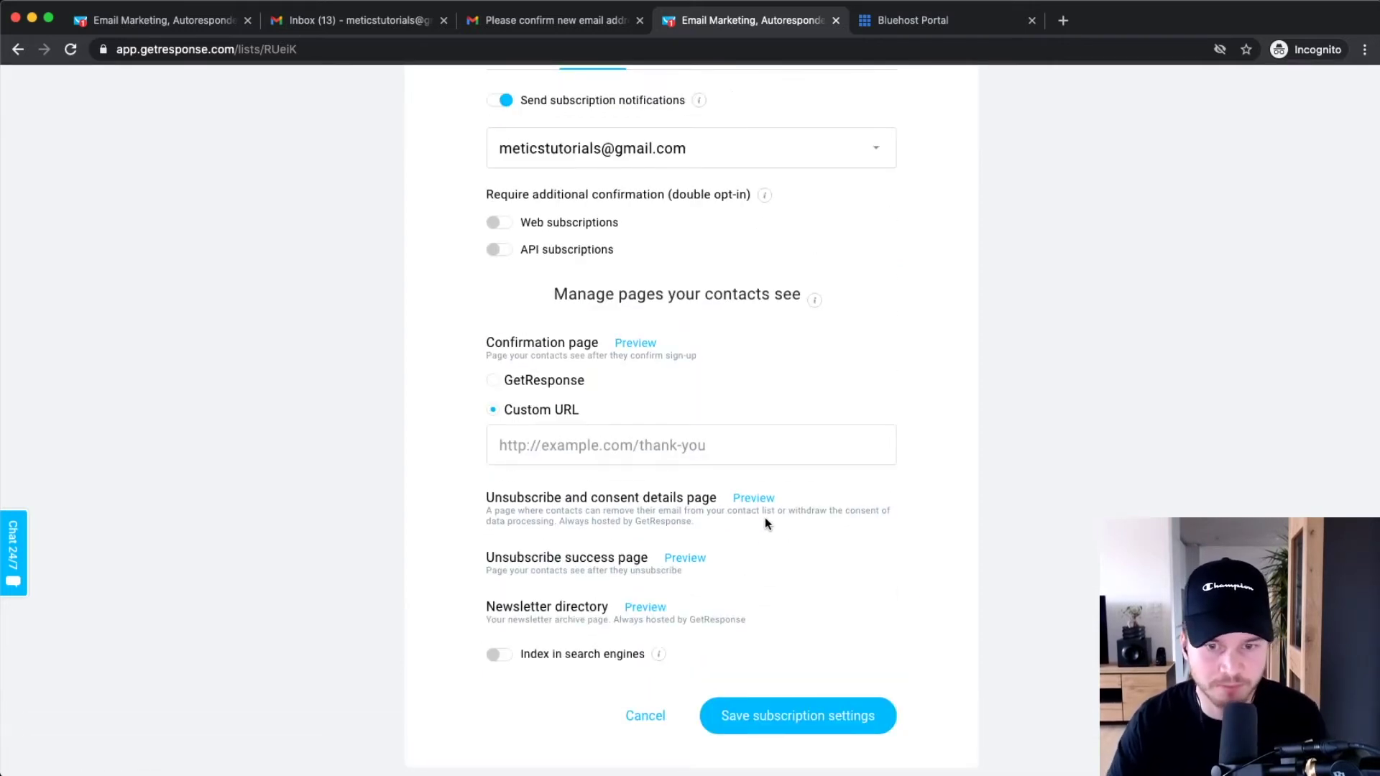
{"action": "left_click", "coordinate": [754, 499]}
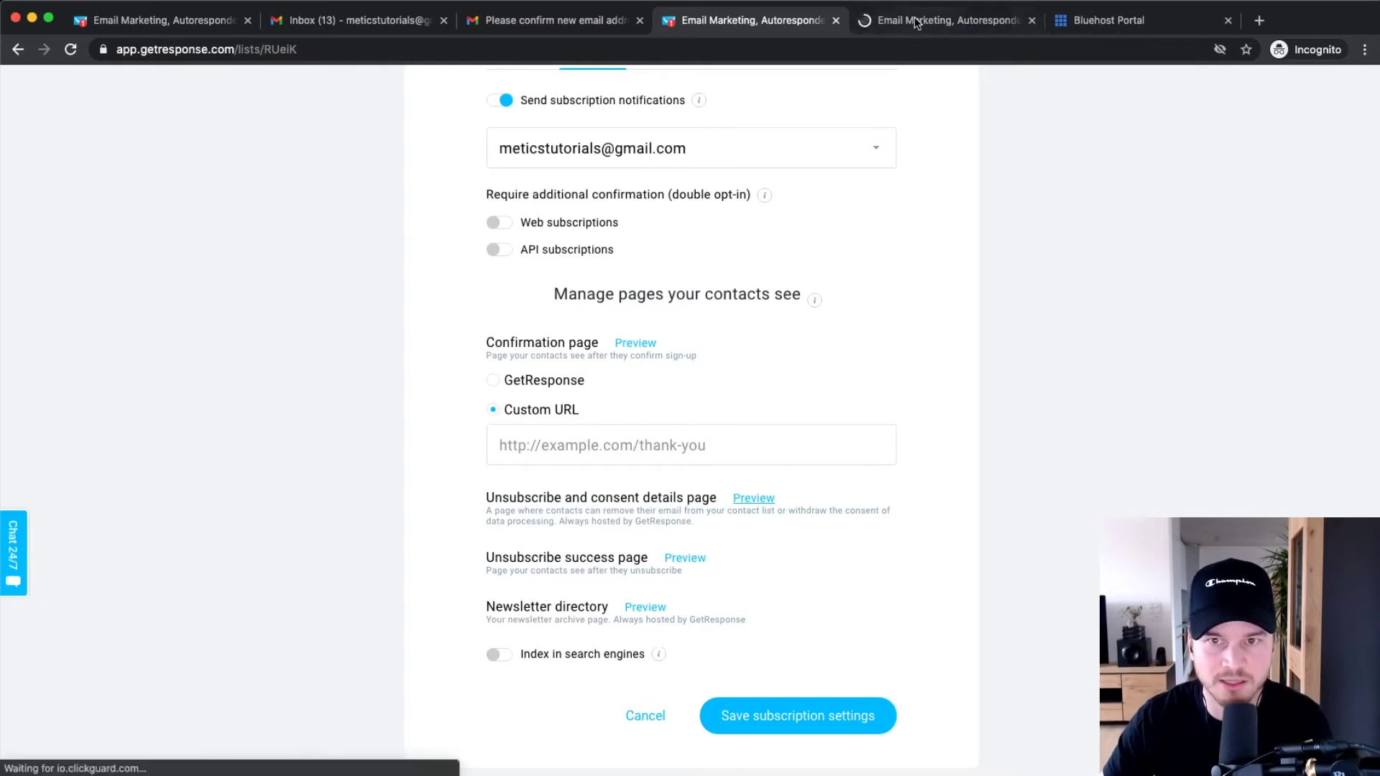
{"action": "left_click", "coordinate": [916, 23]}
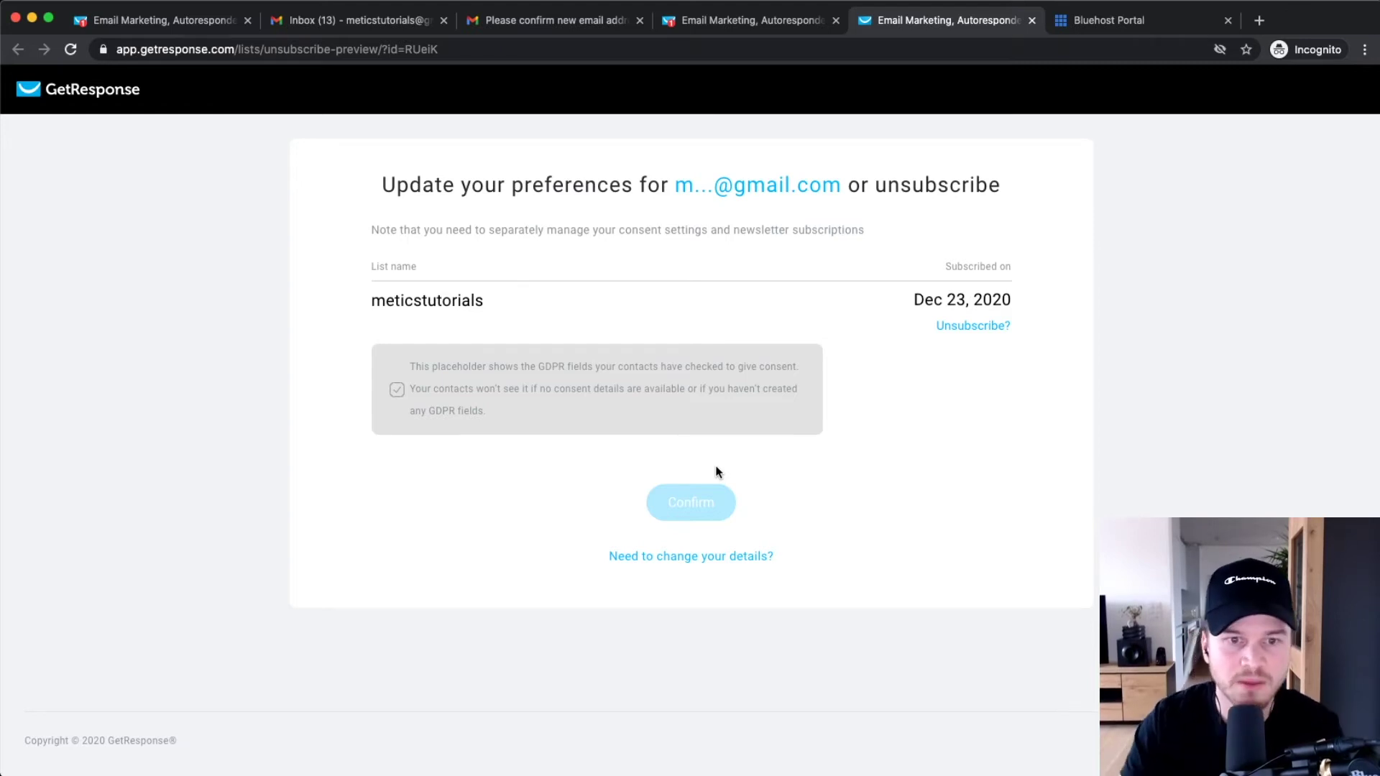
- Inspect the list name on the unsubscribe preview, then return to the List settings tab
{"action": "scroll", "coordinate": [377, 302], "scroll_direction": "up", "scroll_amount": 5}
{"action": "double_click", "coordinate": [377, 302]}
{"action": "left_click", "coordinate": [577, 315]}
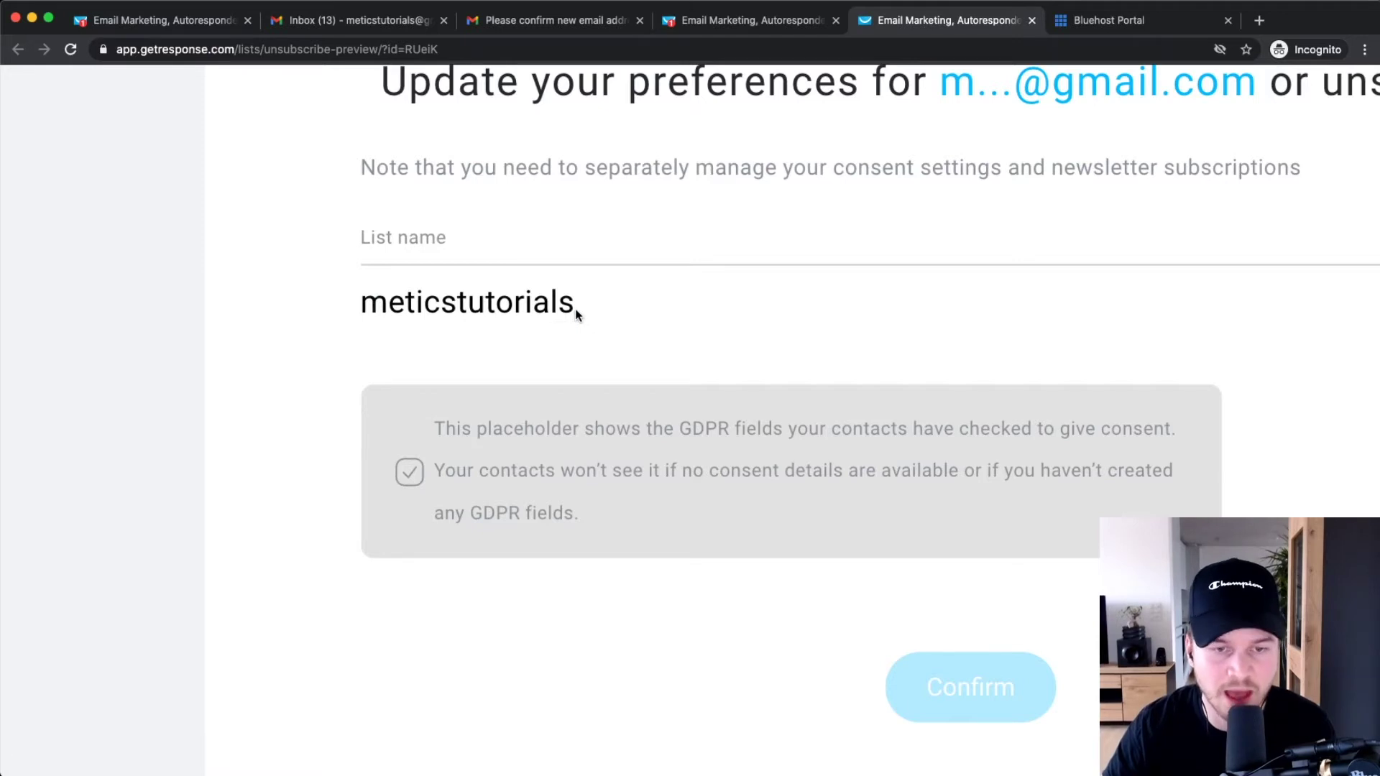
{"action": "scroll", "coordinate": [577, 315], "scroll_direction": "down", "scroll_amount": 5}
{"action": "left_click_drag", "start_coordinate": [385, 302], "coordinate": [478, 301]}
{"action": "left_click", "coordinate": [740, 294]}
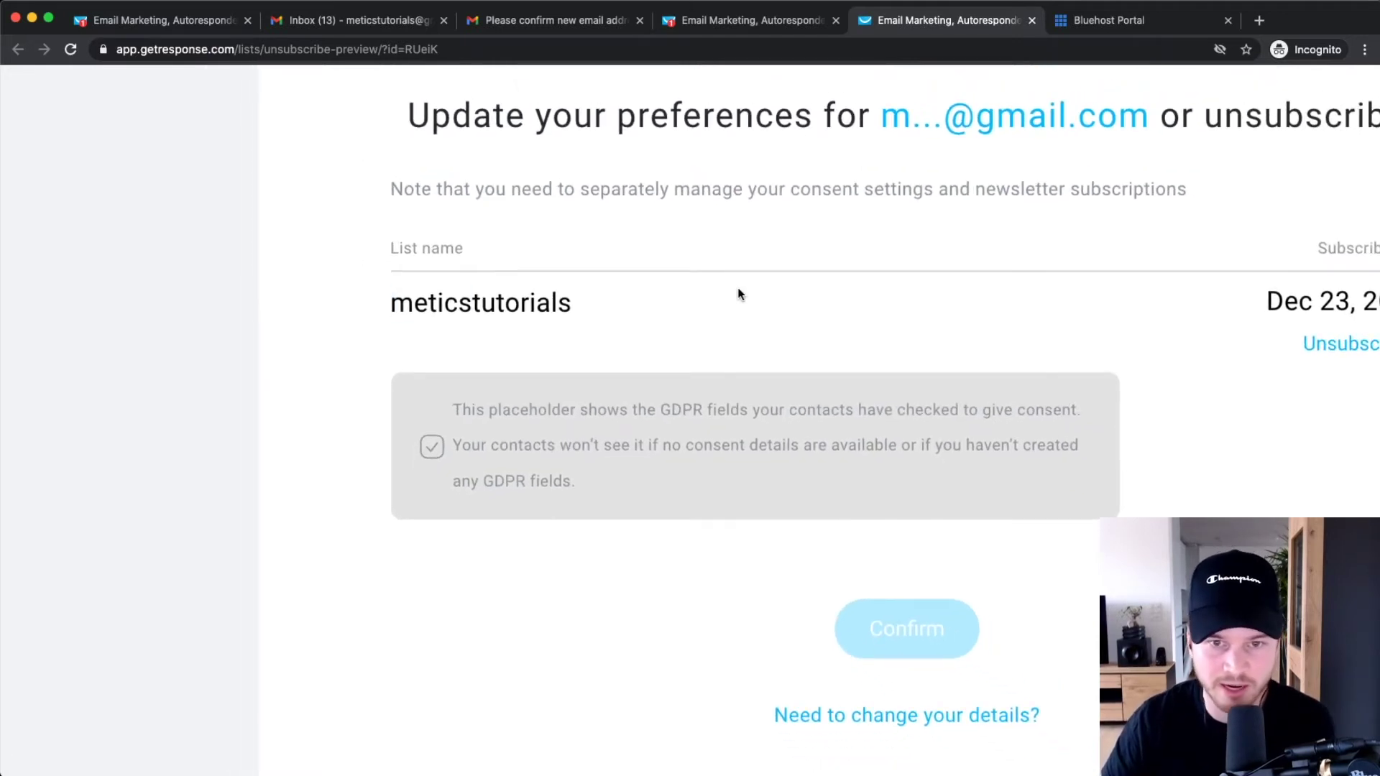
{"action": "left_click", "coordinate": [777, 22]}
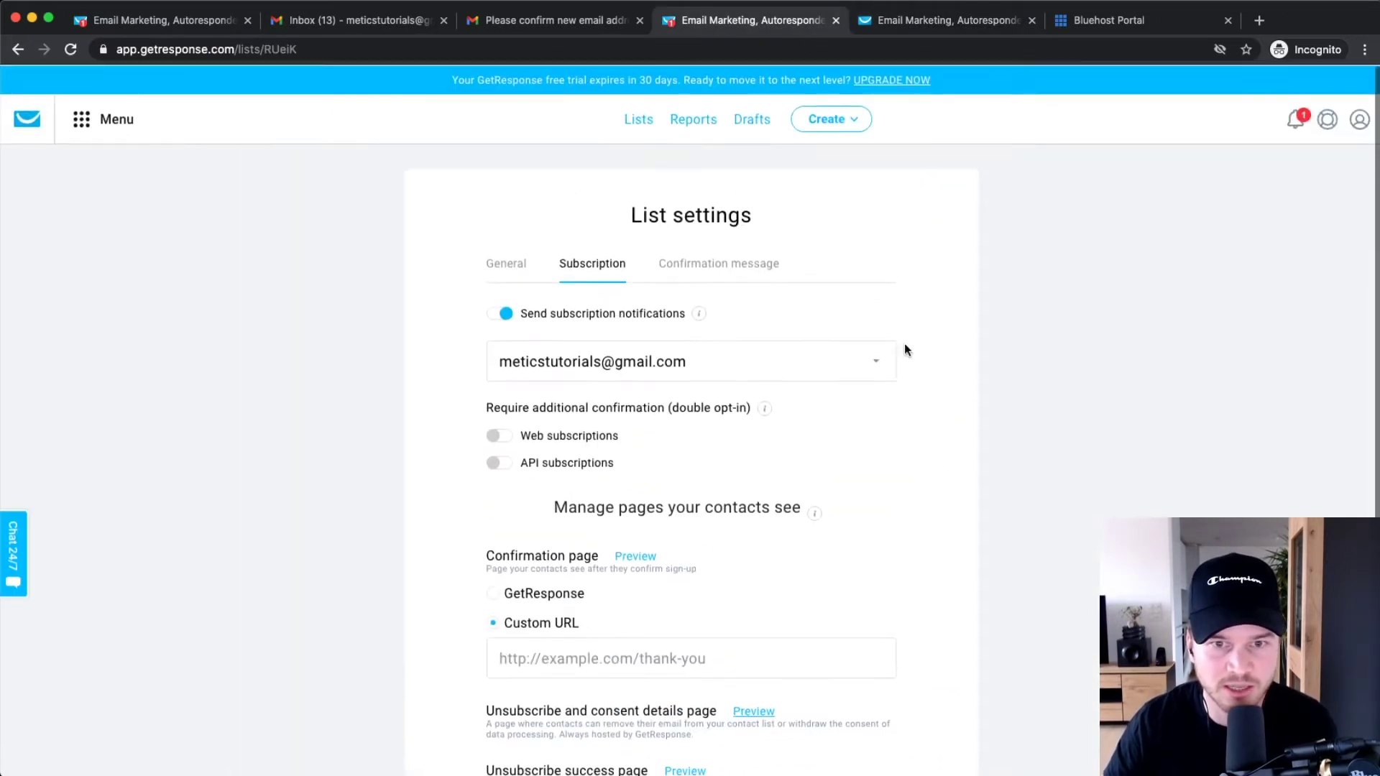
- Switch to the list's General settings and close the unsubscribe preview tab
{"action": "left_click", "coordinate": [506, 264]}
{"action": "scroll", "coordinate": [508, 352], "scroll_direction": "up", "scroll_amount": 5}
{"action": "double_click", "coordinate": [461, 339]}
{"action": "scroll", "coordinate": [650, 338], "scroll_direction": "down", "scroll_amount": 5}
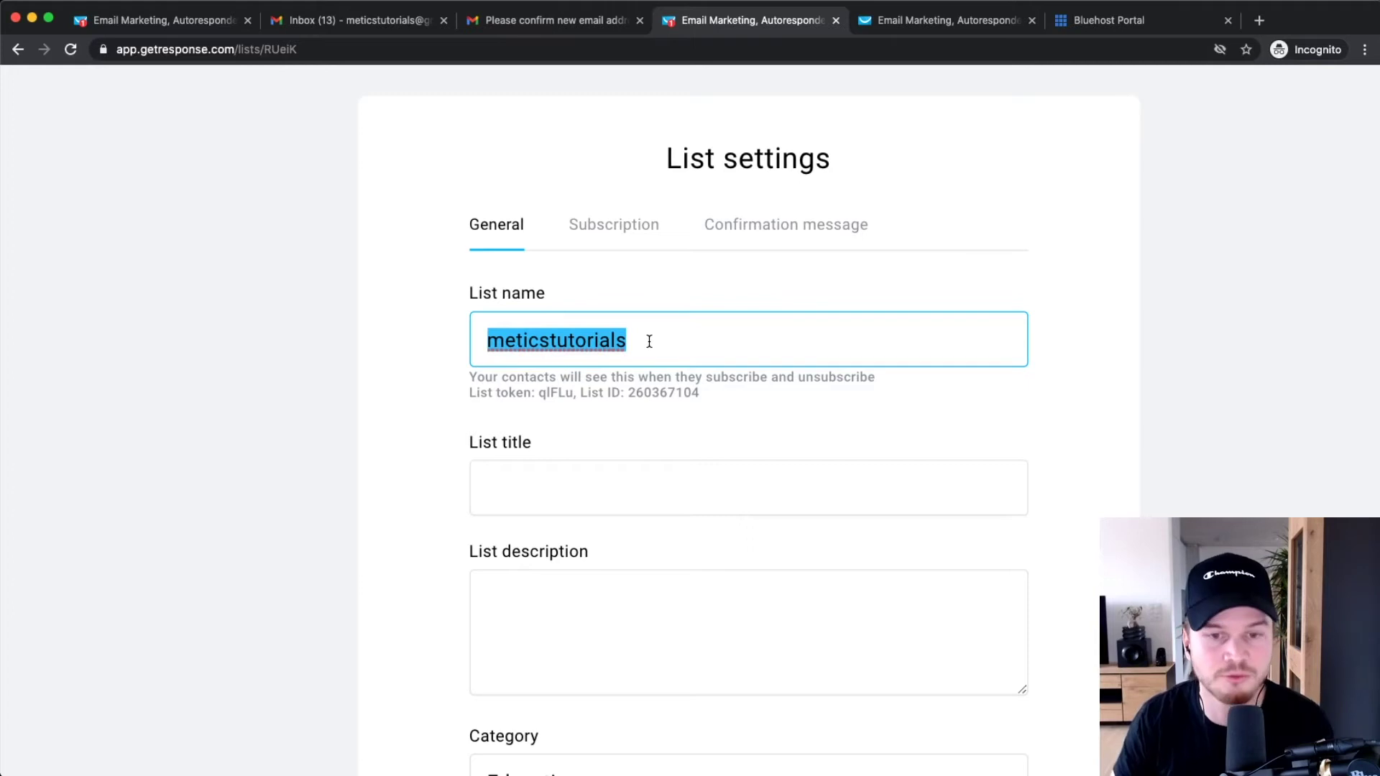
{"action": "left_click", "coordinate": [933, 23]}
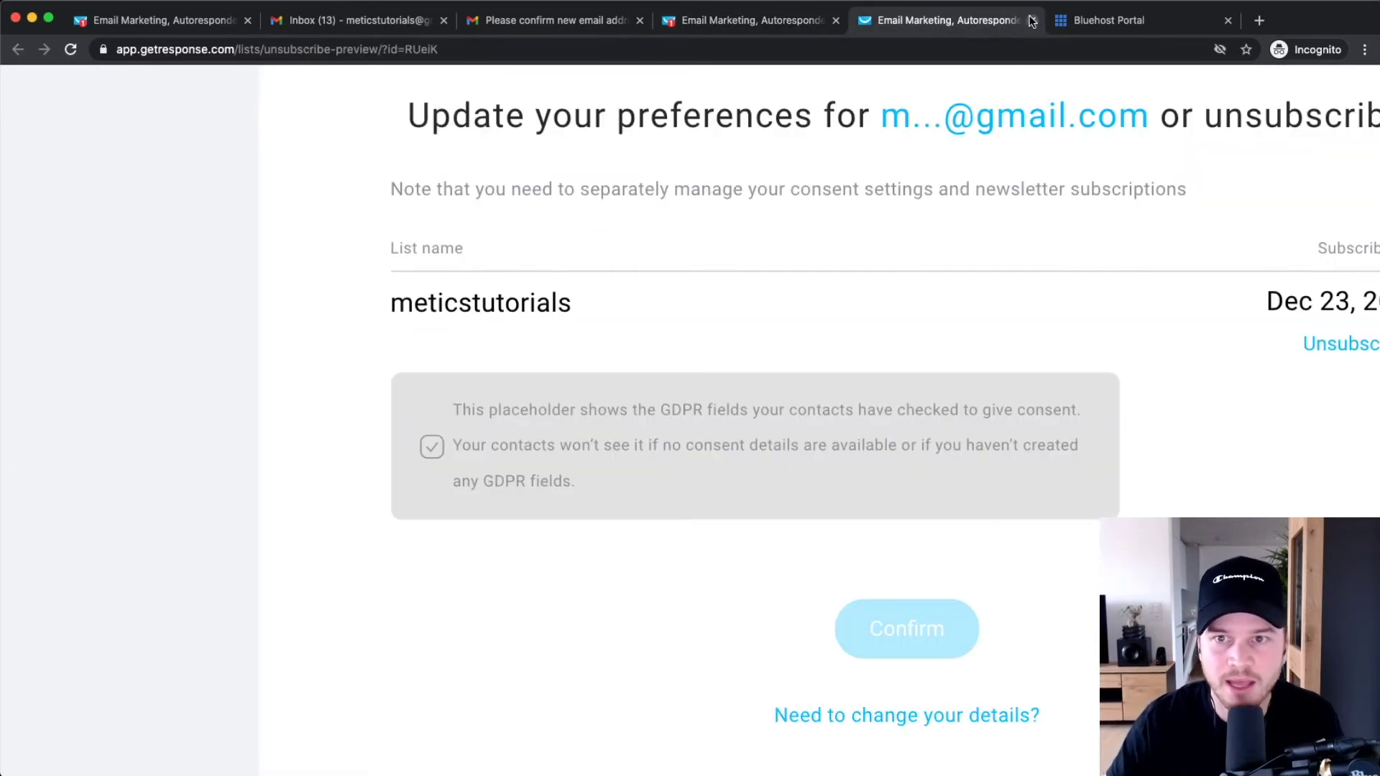
{"action": "left_click", "coordinate": [1033, 20]}
- Step past the list title and description, keeping Education as the list category
{"action": "left_click", "coordinate": [571, 493]}
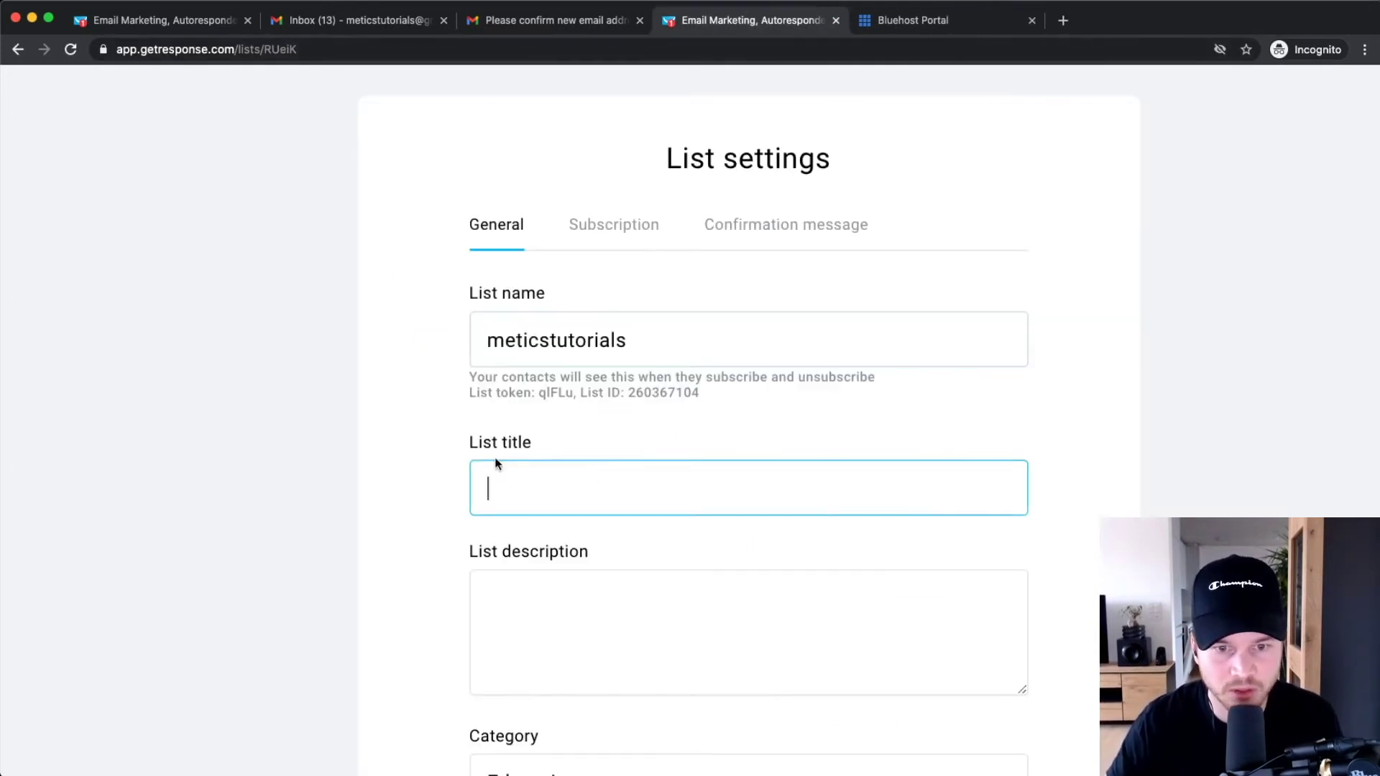
{"action": "scroll", "coordinate": [644, 391], "scroll_direction": "down", "scroll_amount": 2}
{"action": "key", "text": "Tab"}
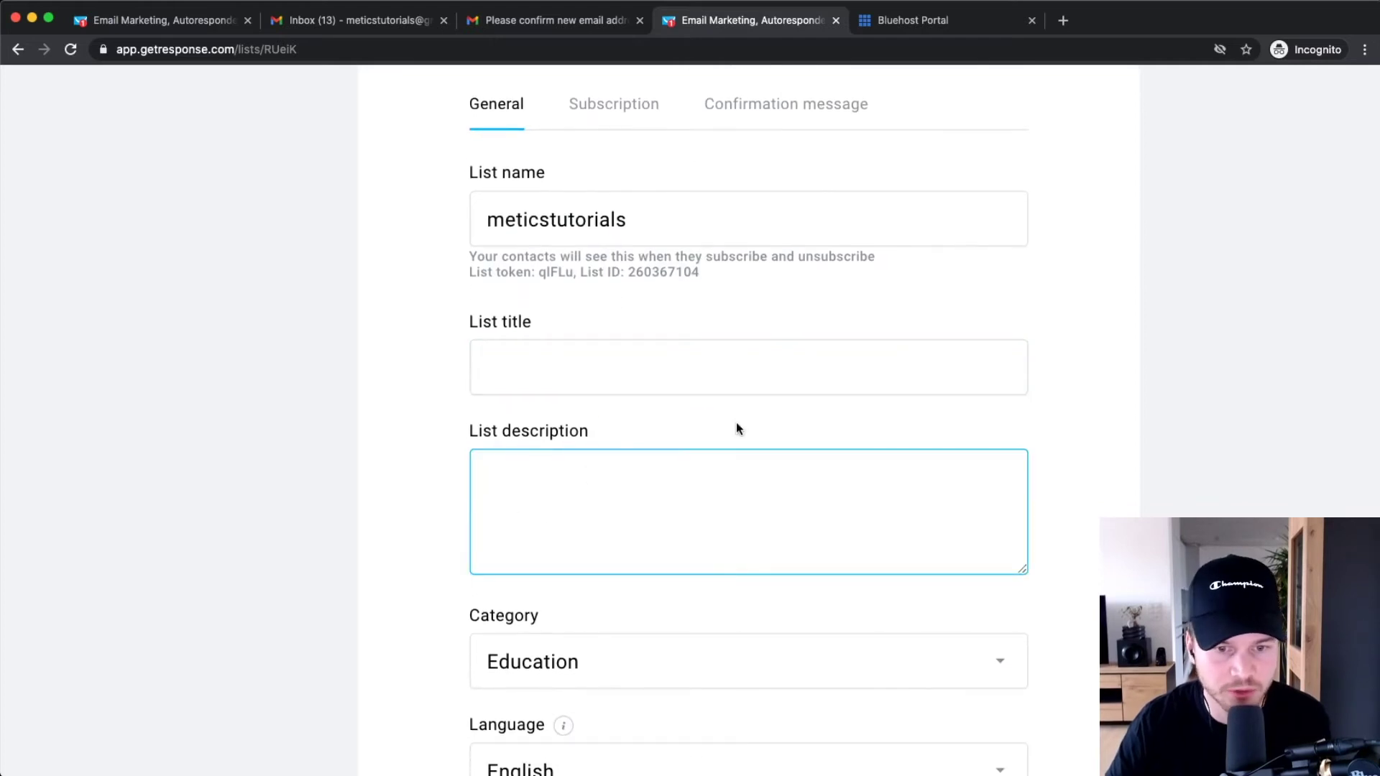
{"action": "scroll", "coordinate": [736, 428], "scroll_direction": "down", "scroll_amount": 2}
{"action": "scroll", "coordinate": [736, 428], "scroll_direction": "down", "scroll_amount": 4}
{"action": "left_click", "coordinate": [542, 394]}
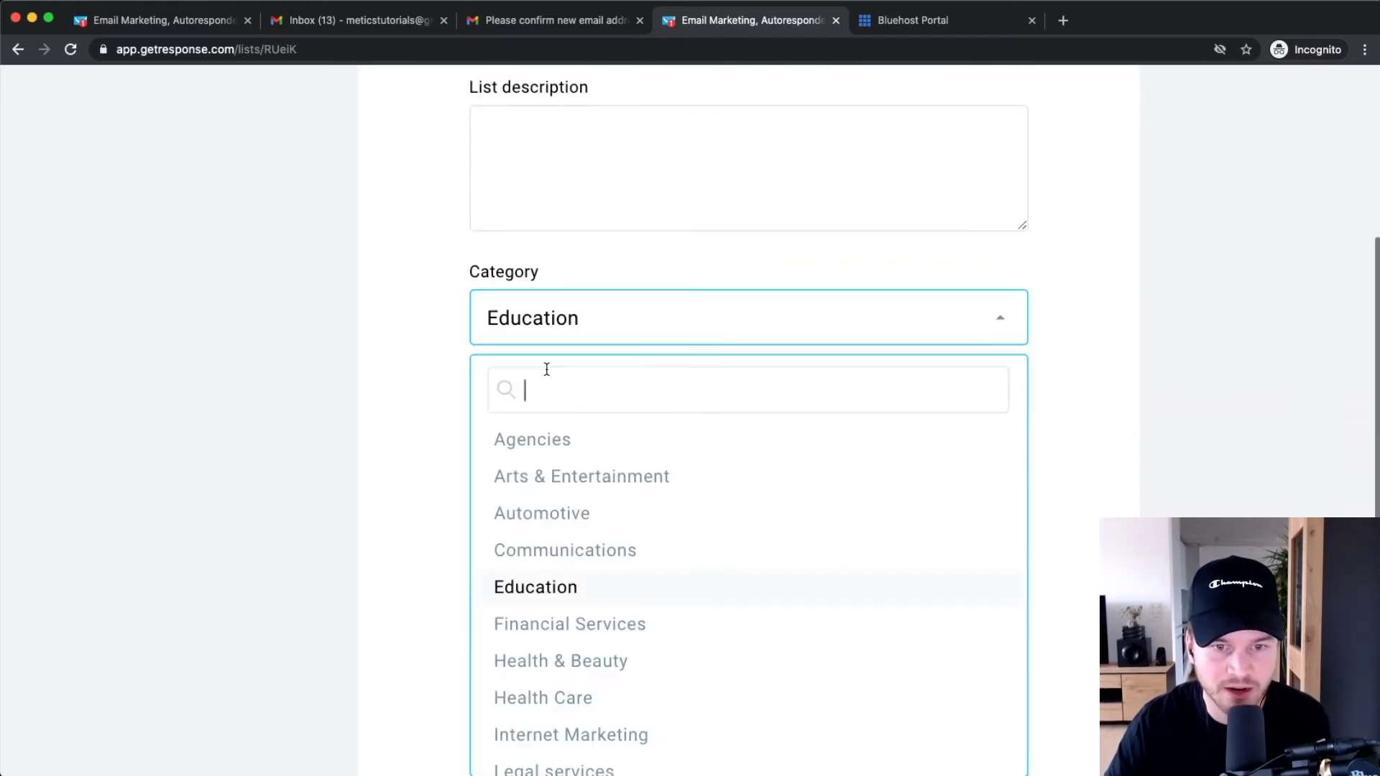
{"action": "left_click", "coordinate": [360, 396]}
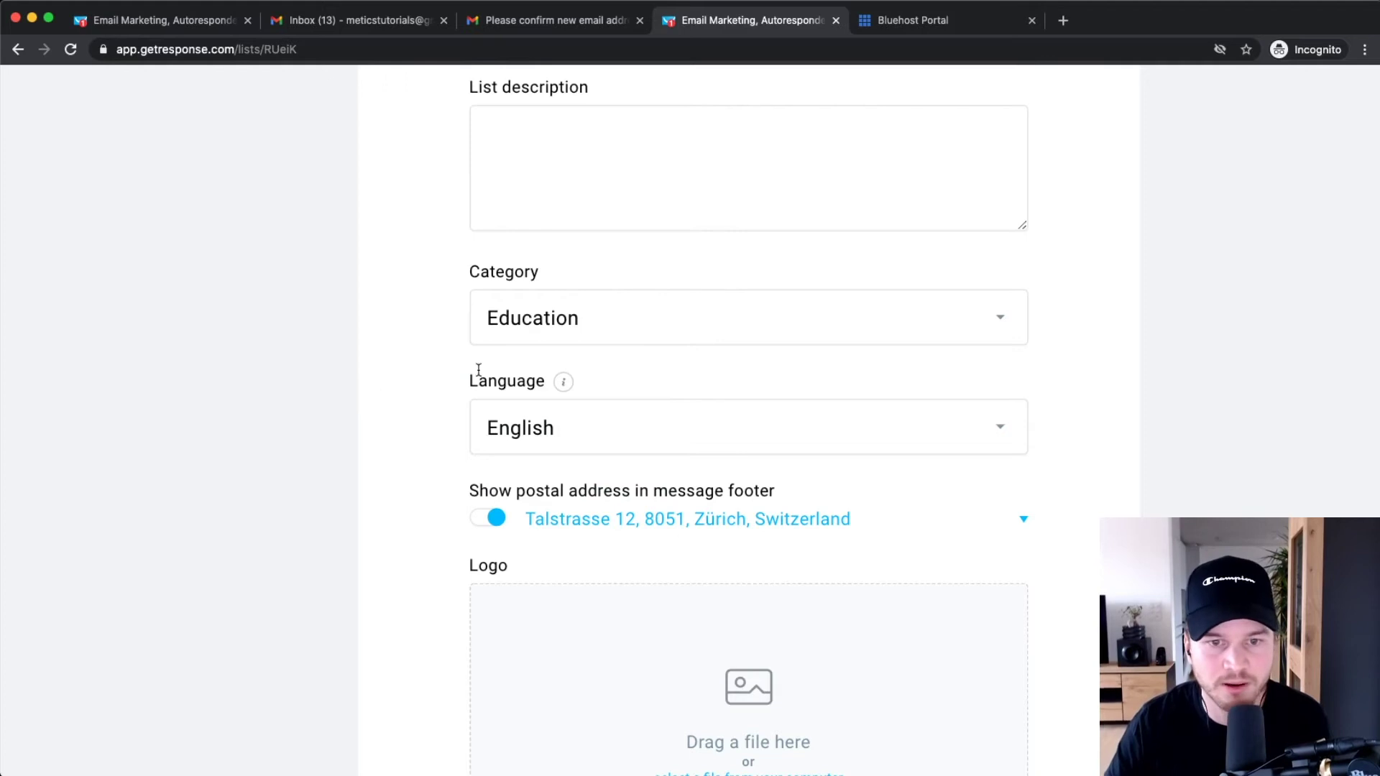
{"action": "scroll", "coordinate": [687, 364], "scroll_direction": "down", "scroll_amount": 3}
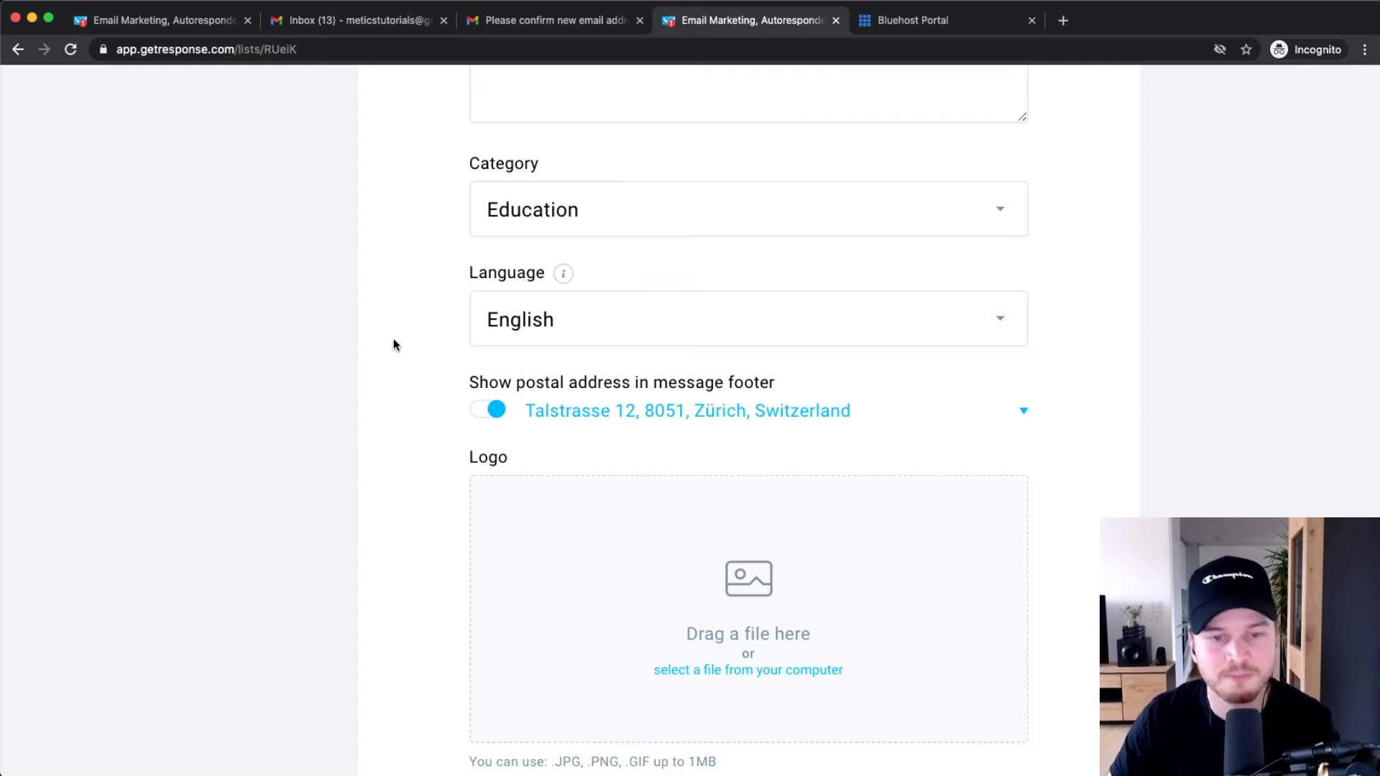
{"action": "scroll", "coordinate": [544, 385], "scroll_direction": "up", "scroll_amount": 3}
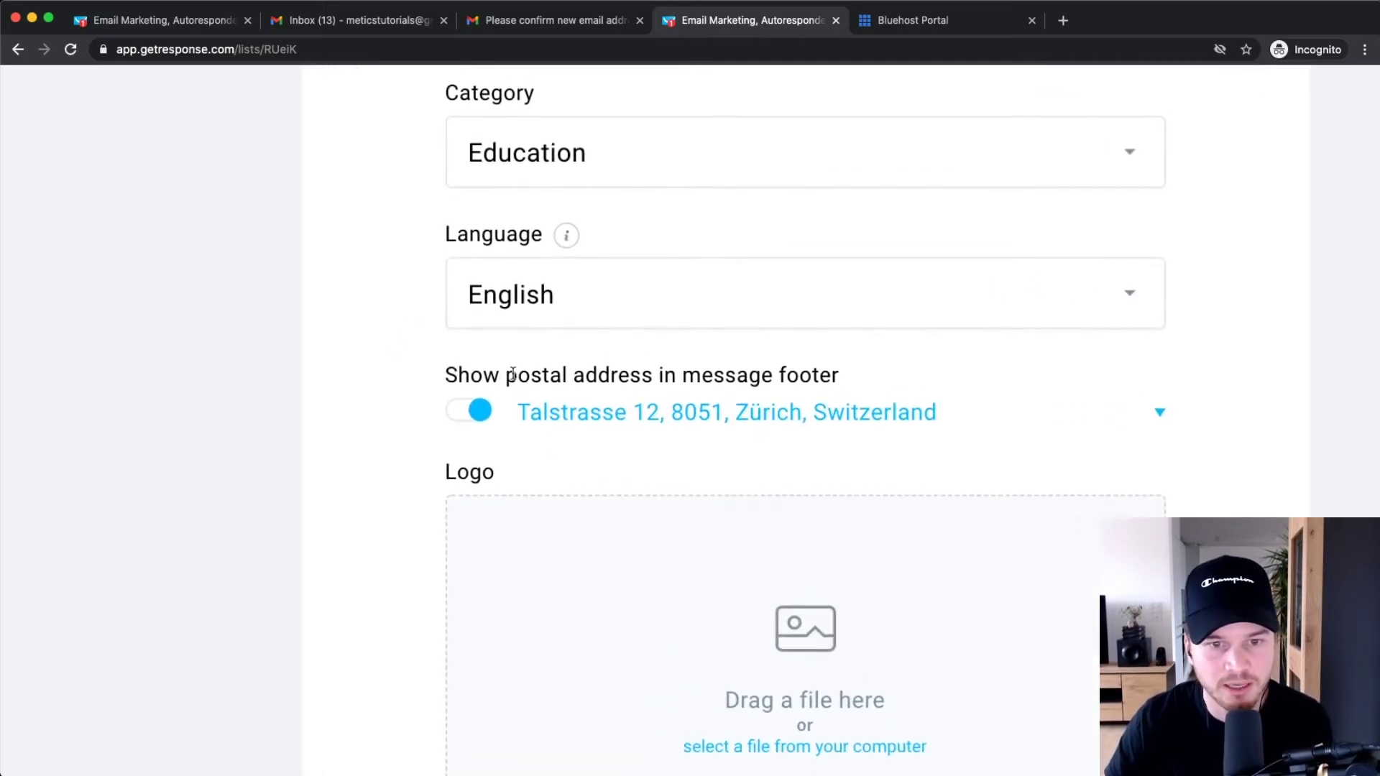
- Turn the footer postal address off and back on, leaving it enabled
{"action": "left_click_drag", "start_coordinate": [444, 386], "coordinate": [851, 385]}
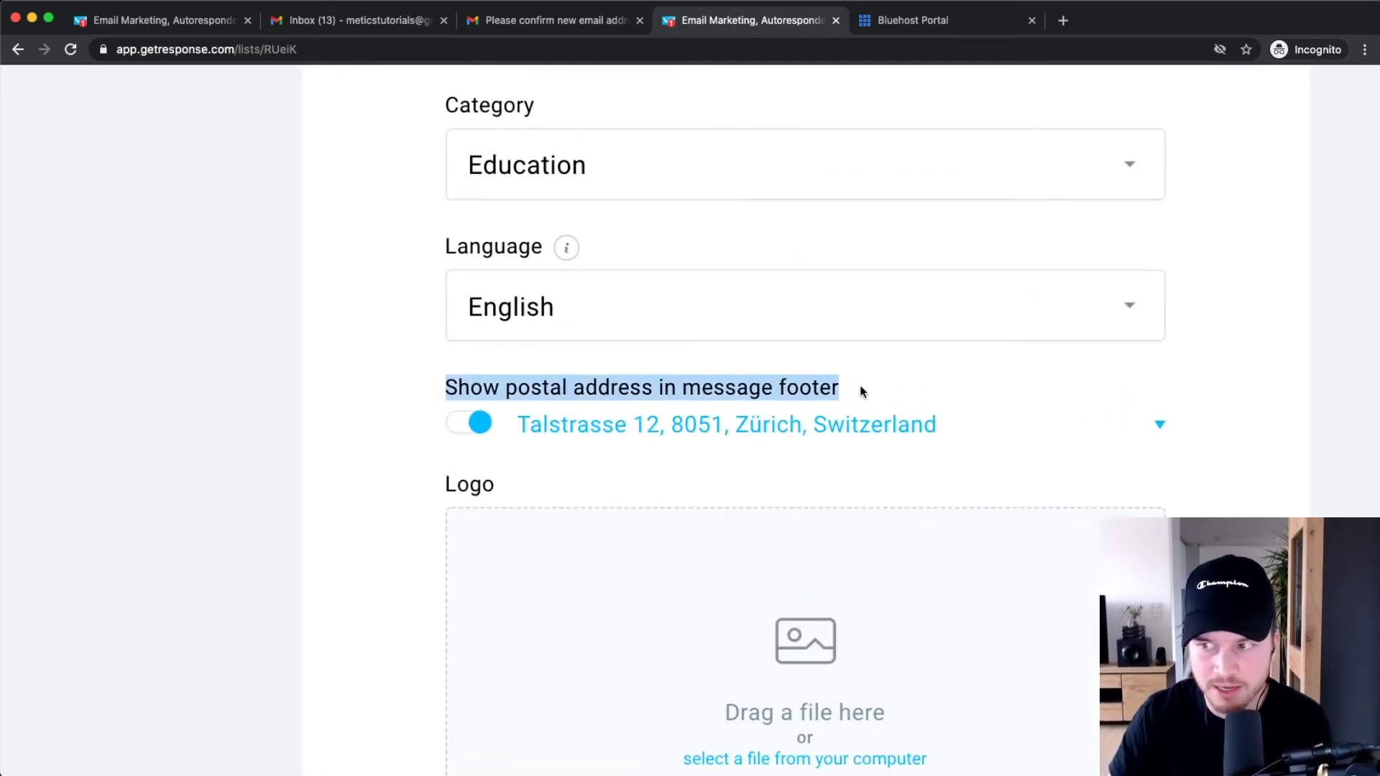
{"action": "left_click", "coordinate": [862, 392]}
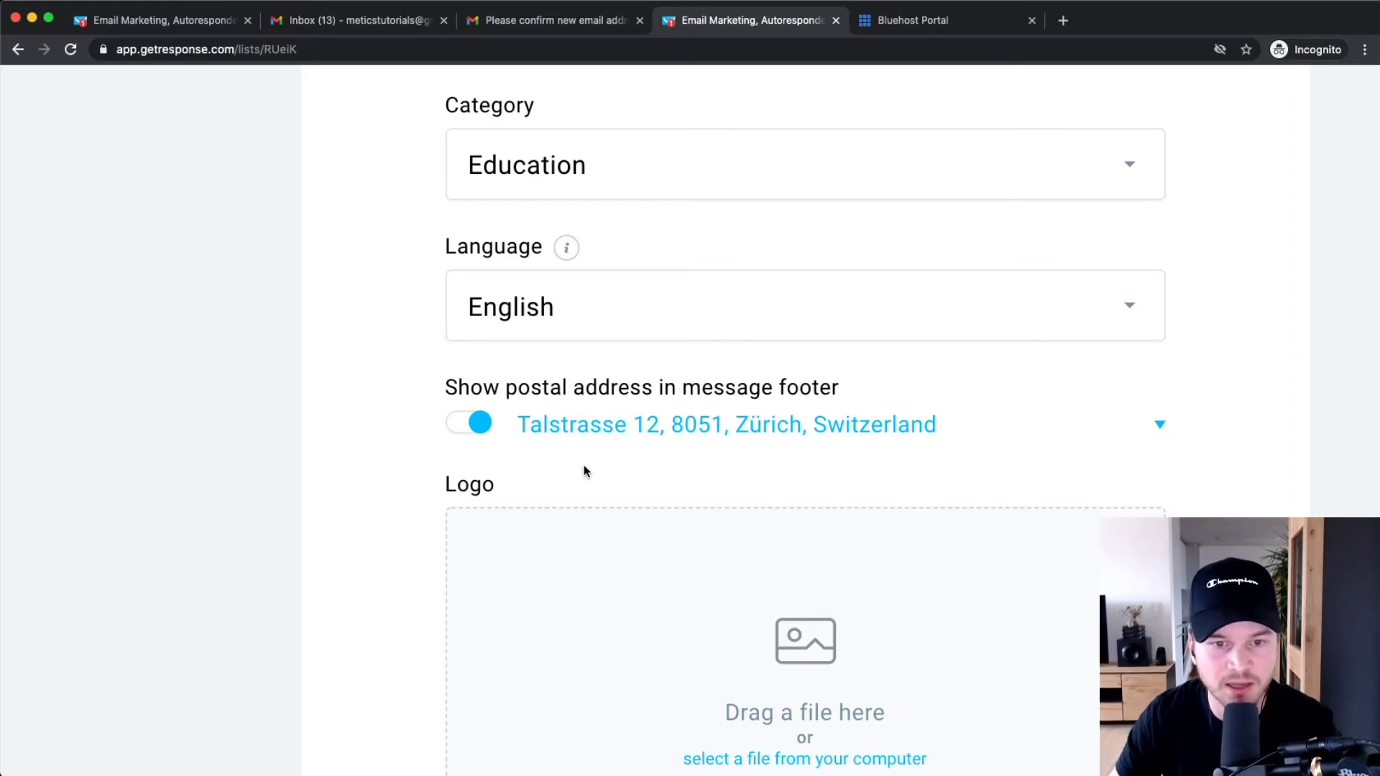
{"action": "left_click", "coordinate": [476, 423]}
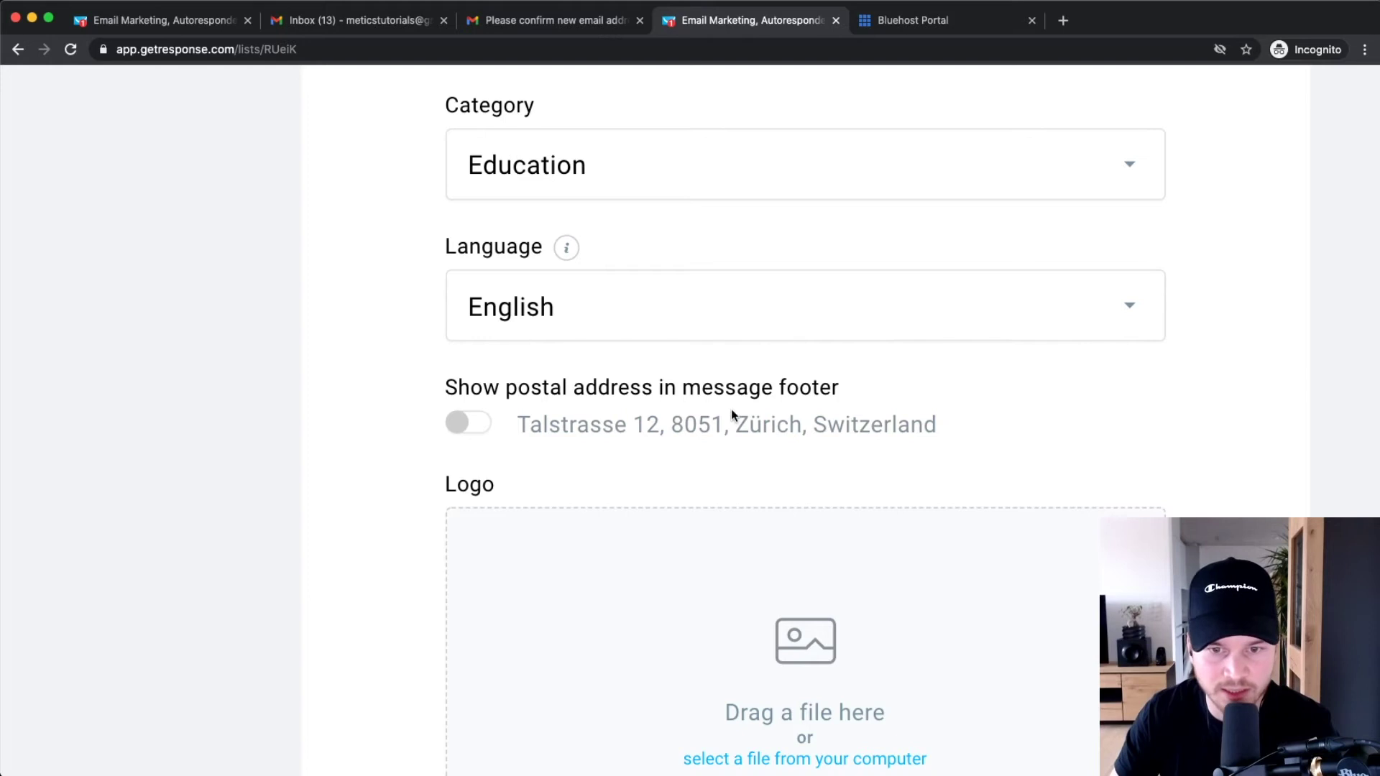
{"action": "left_click", "coordinate": [466, 426]}
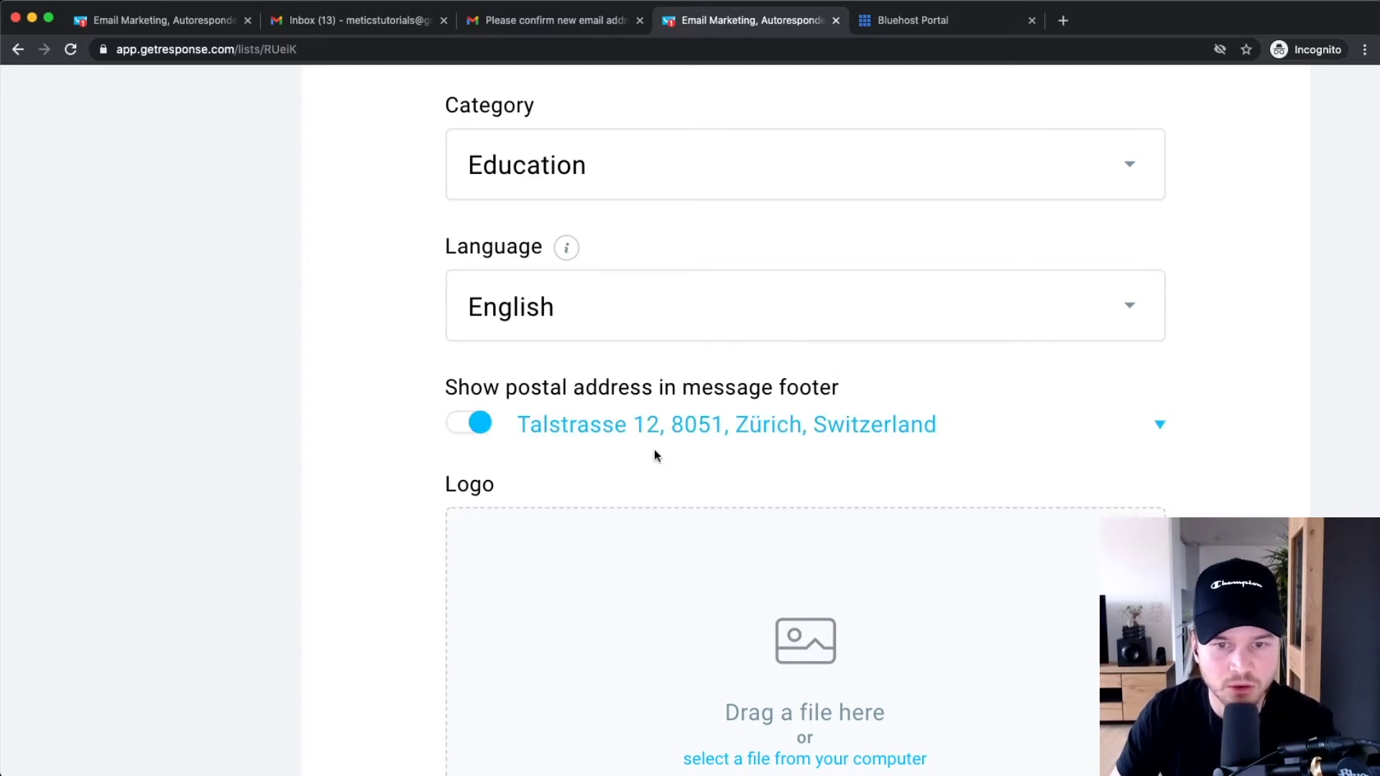
- Zoom the page out at the Logo section and open the file picker for the logo
{"action": "scroll", "coordinate": [729, 424], "scroll_direction": "down", "scroll_amount": 1}
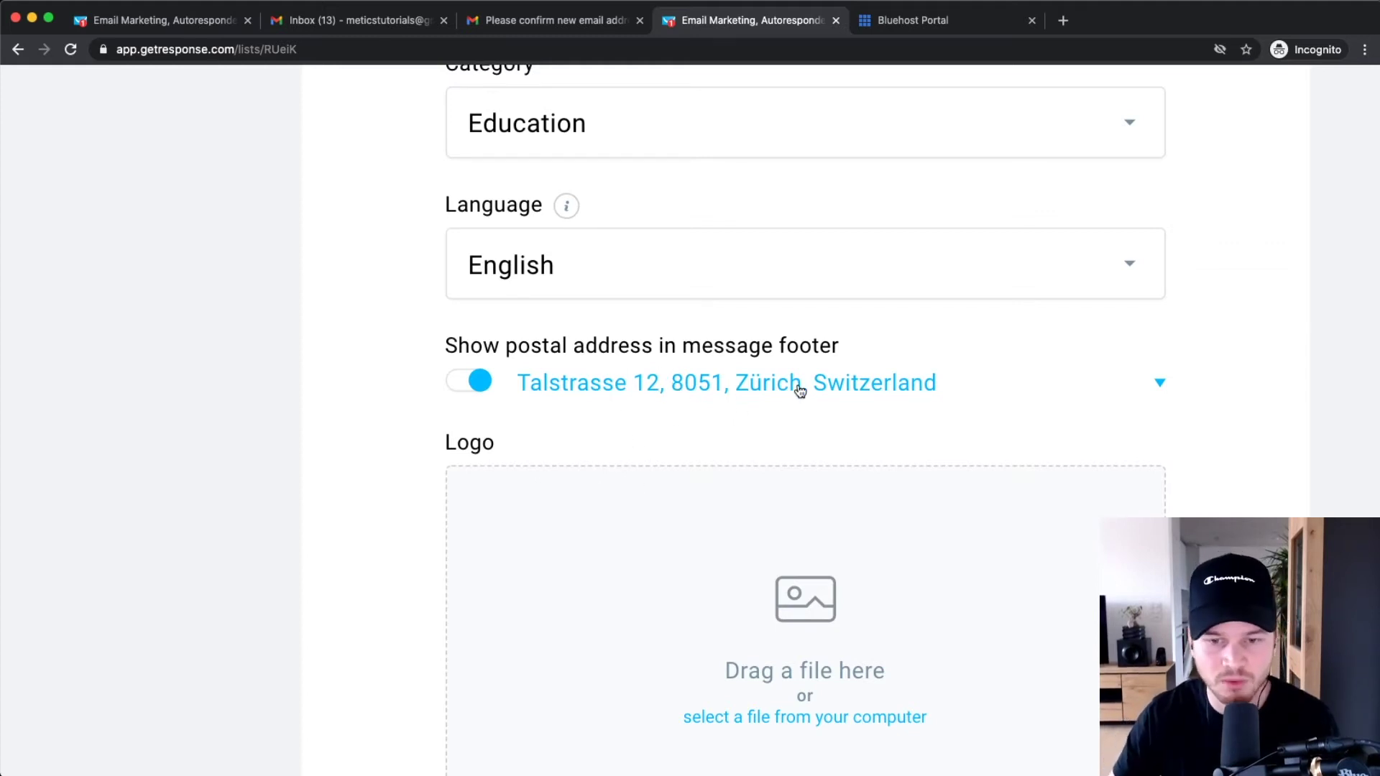
{"action": "scroll", "coordinate": [798, 381], "scroll_direction": "down", "scroll_amount": 3}
{"action": "key", "text": "super+minus"}
{"action": "key", "text": "super+minus"}
{"action": "scroll", "coordinate": [846, 423], "scroll_direction": "down", "scroll_amount": 1}
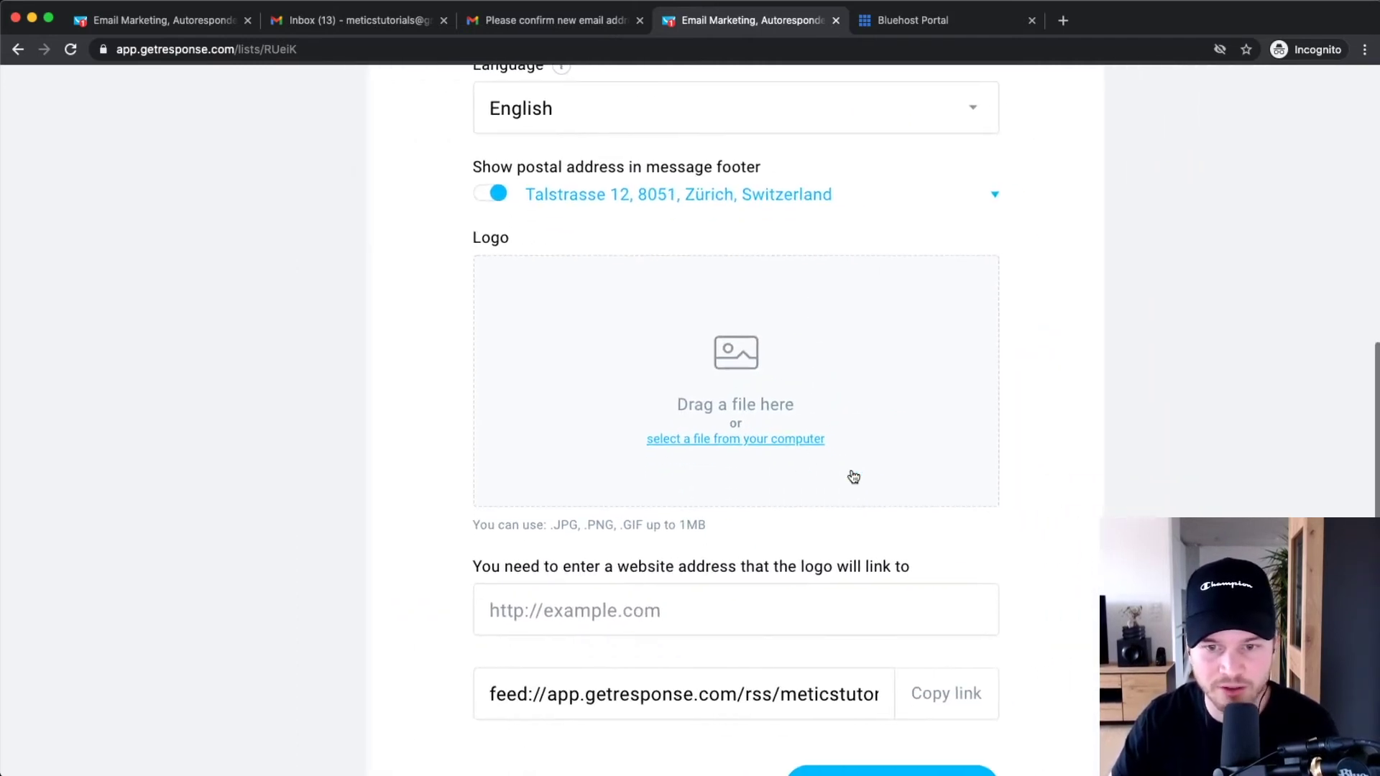
{"action": "left_click", "coordinate": [754, 443]}
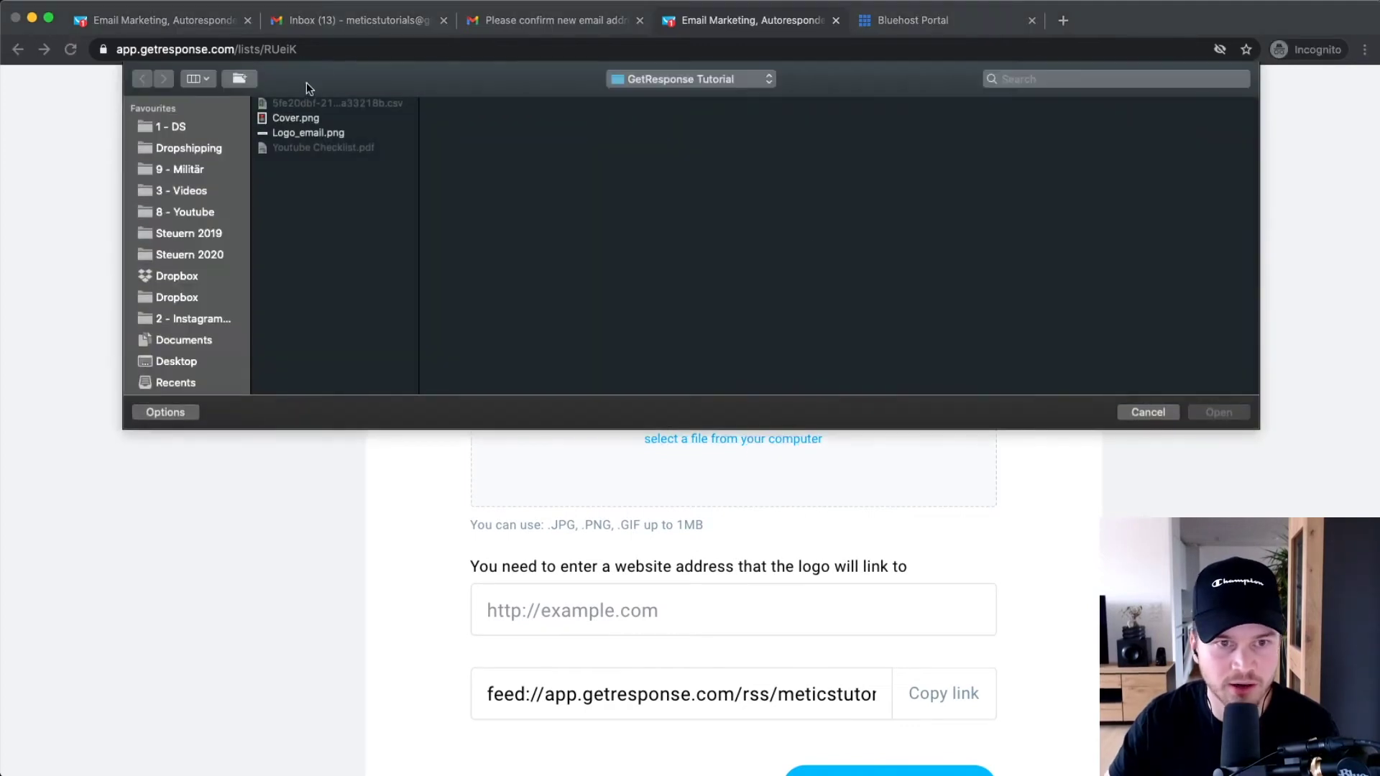
- Attach Logo_email.png from the GetResponse Tutorial folder as the list logo
{"action": "left_click", "coordinate": [313, 135]}
{"action": "left_click", "coordinate": [1226, 412]}
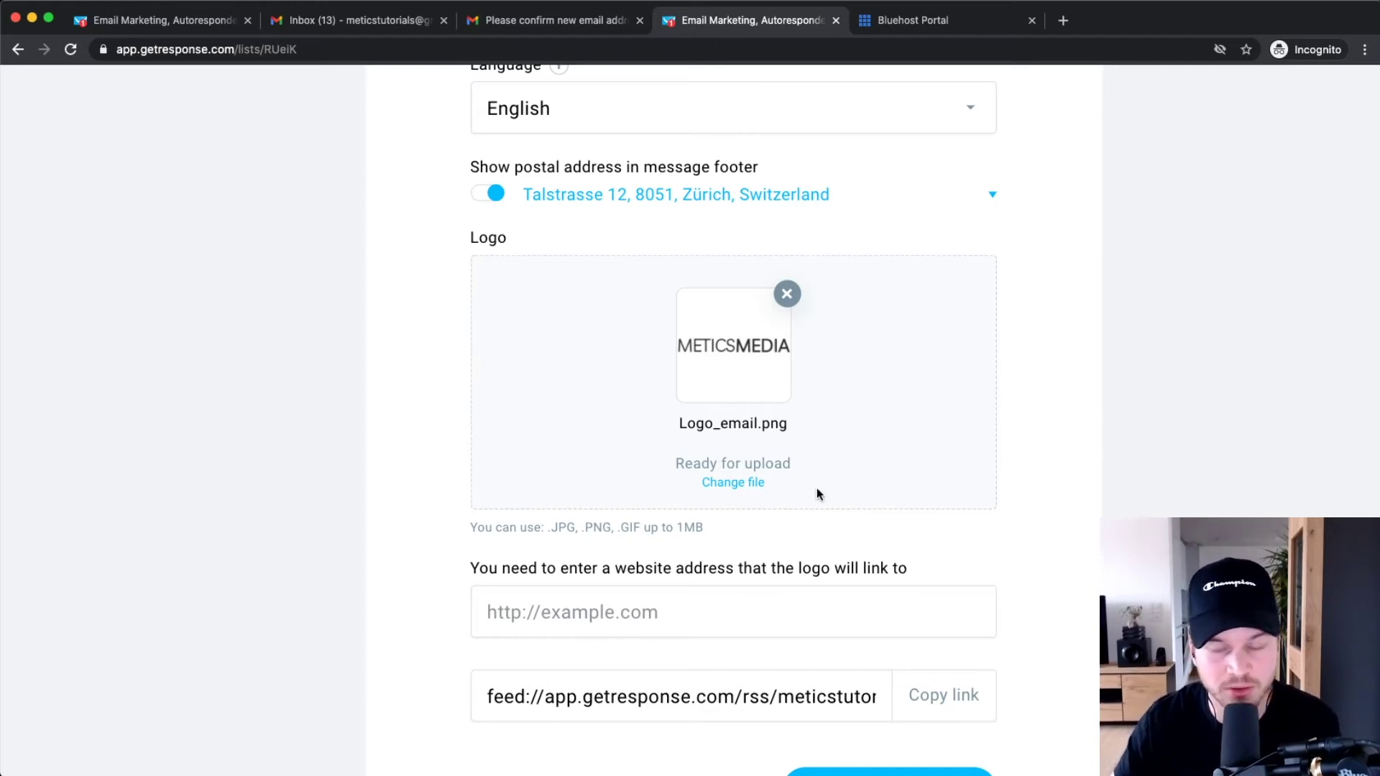
{"action": "scroll", "coordinate": [783, 431], "scroll_direction": "down", "scroll_amount": 2}
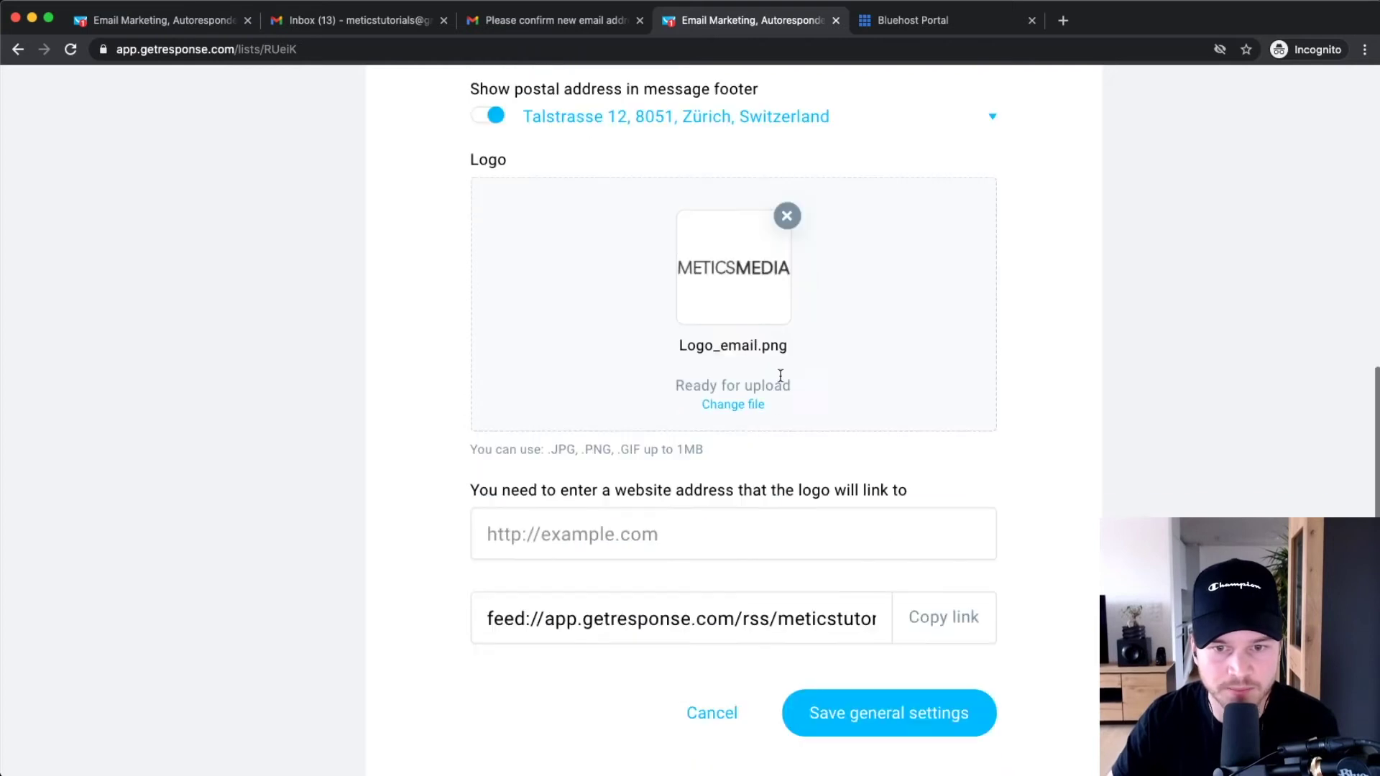
{"action": "left_click", "coordinate": [562, 537]}
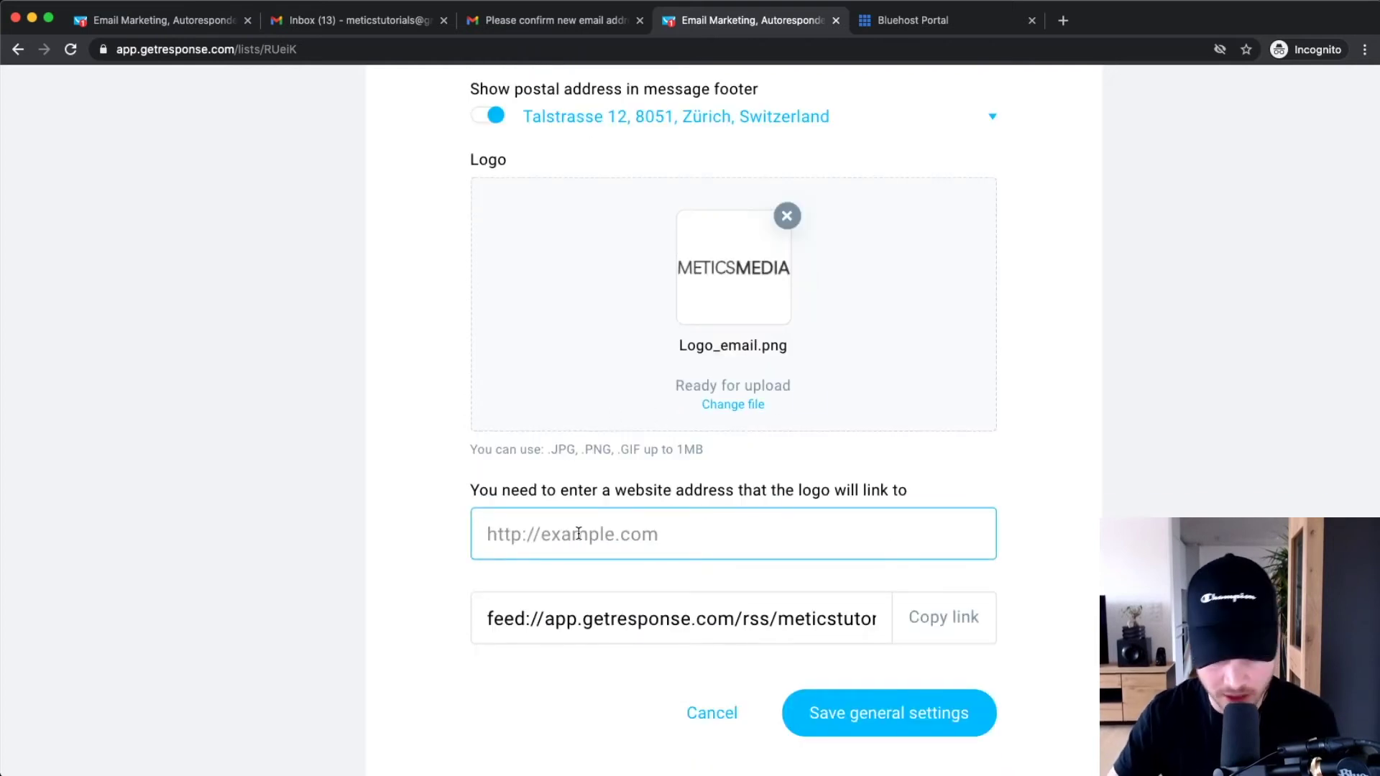
{"action": "type", "text": "https"}
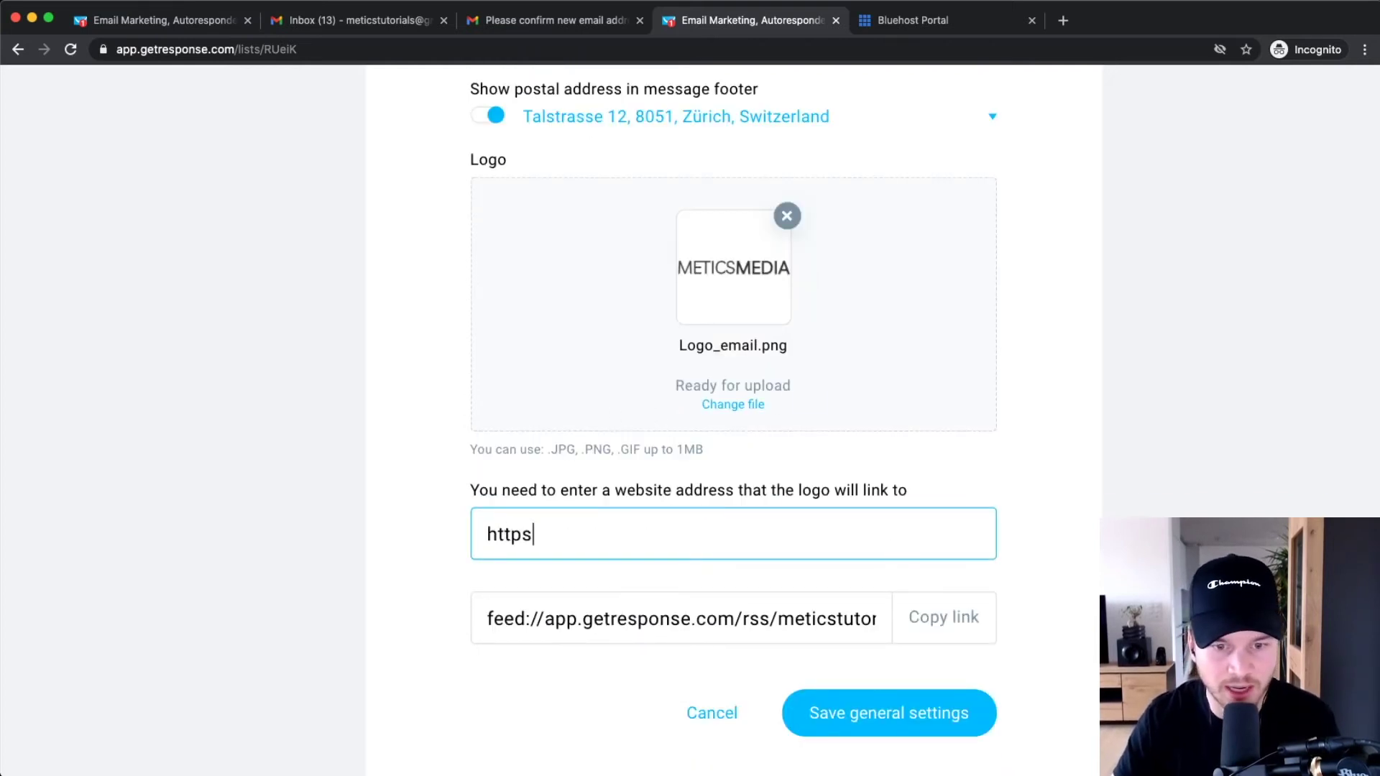
{"action": "type", "text": "://"}
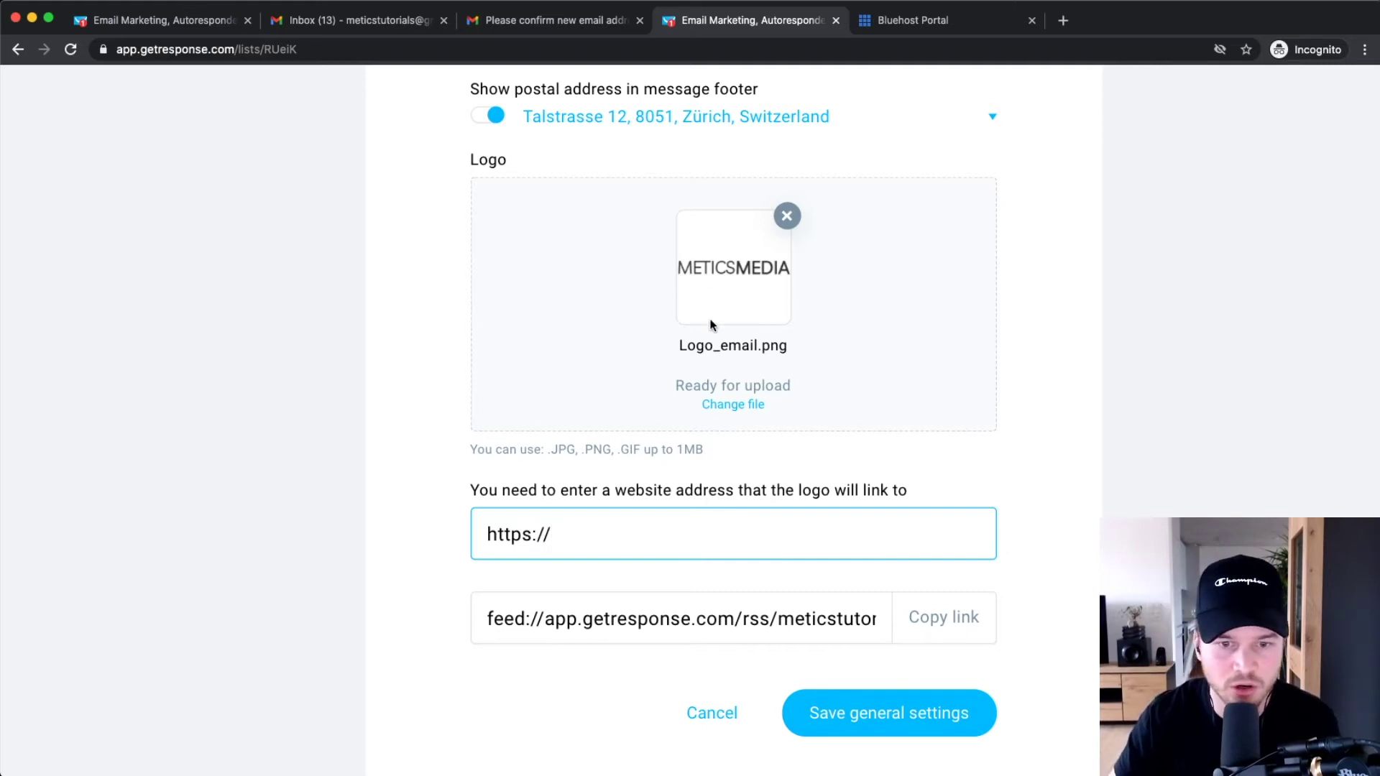
{"action": "type", "text": "meticsmed"}
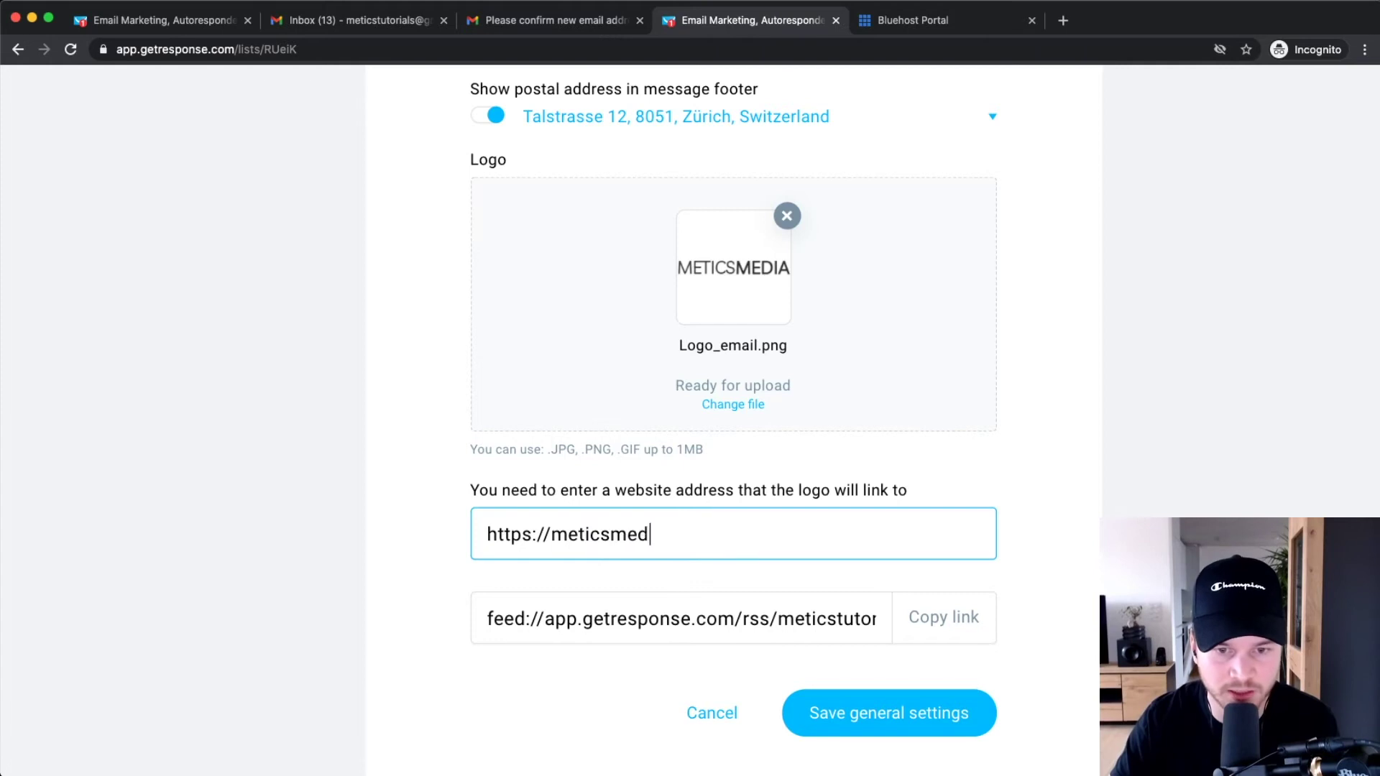
{"action": "type", "text": "ia.com"}
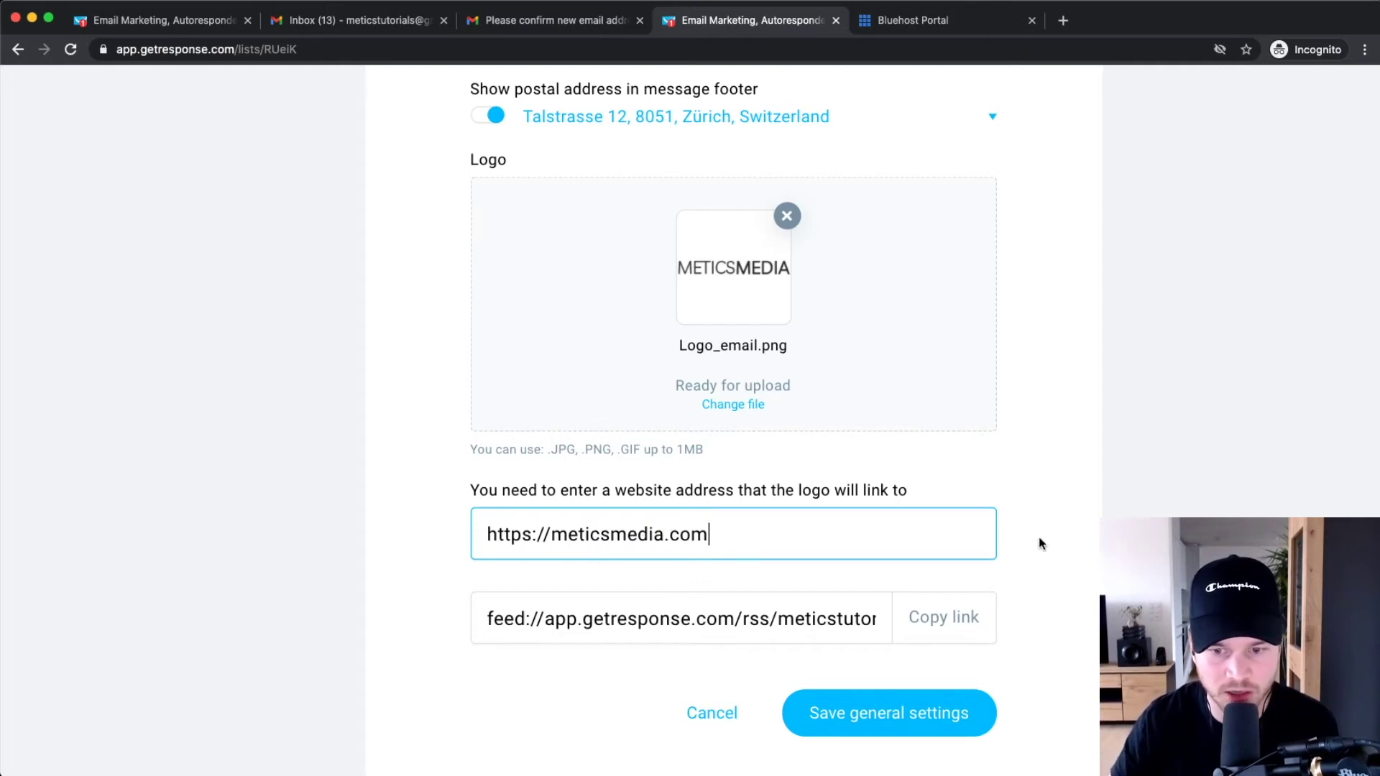
{"action": "scroll", "coordinate": [1071, 553], "scroll_direction": "down", "scroll_amount": 1}
{"action": "left_click", "coordinate": [926, 718]}
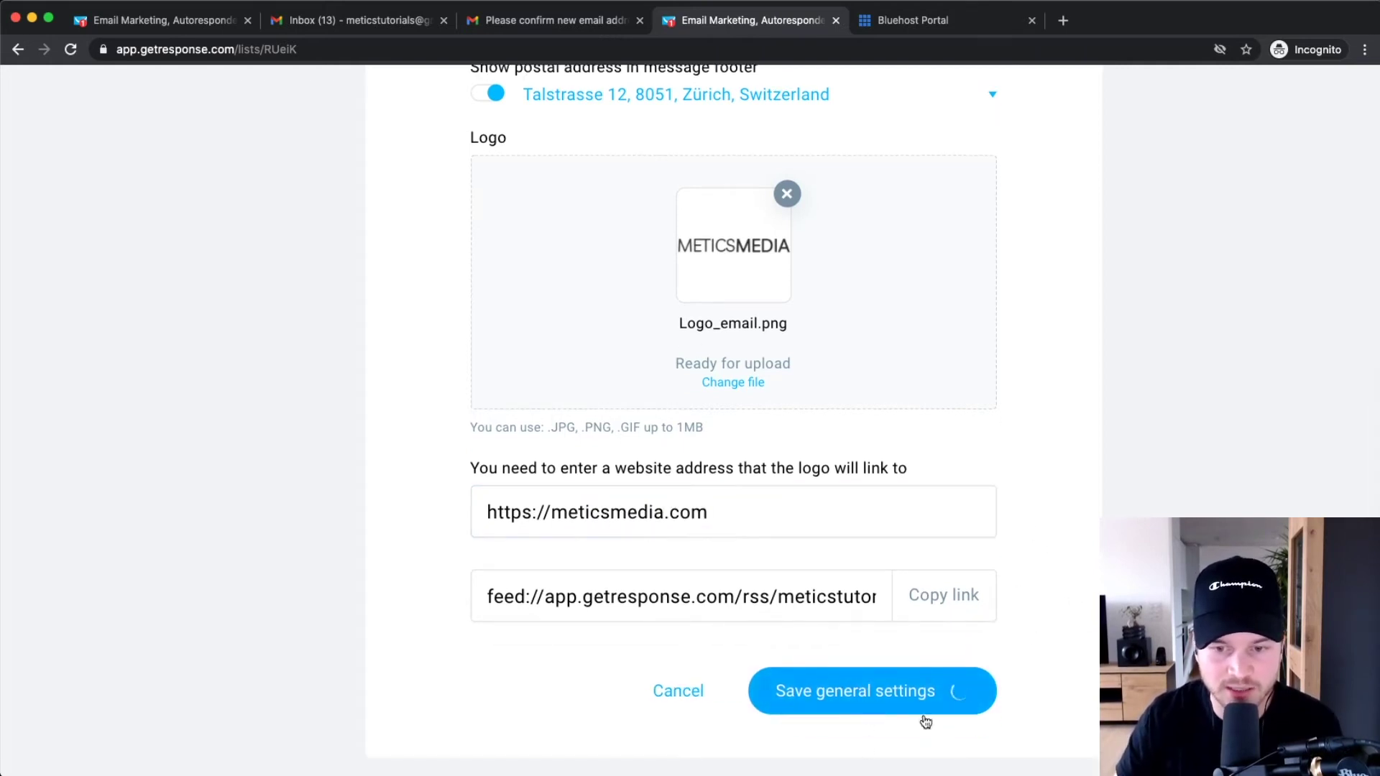
- Finish saving the general settings and switch to the Subscription settings
{"action": "left_click", "coordinate": [871, 688]}
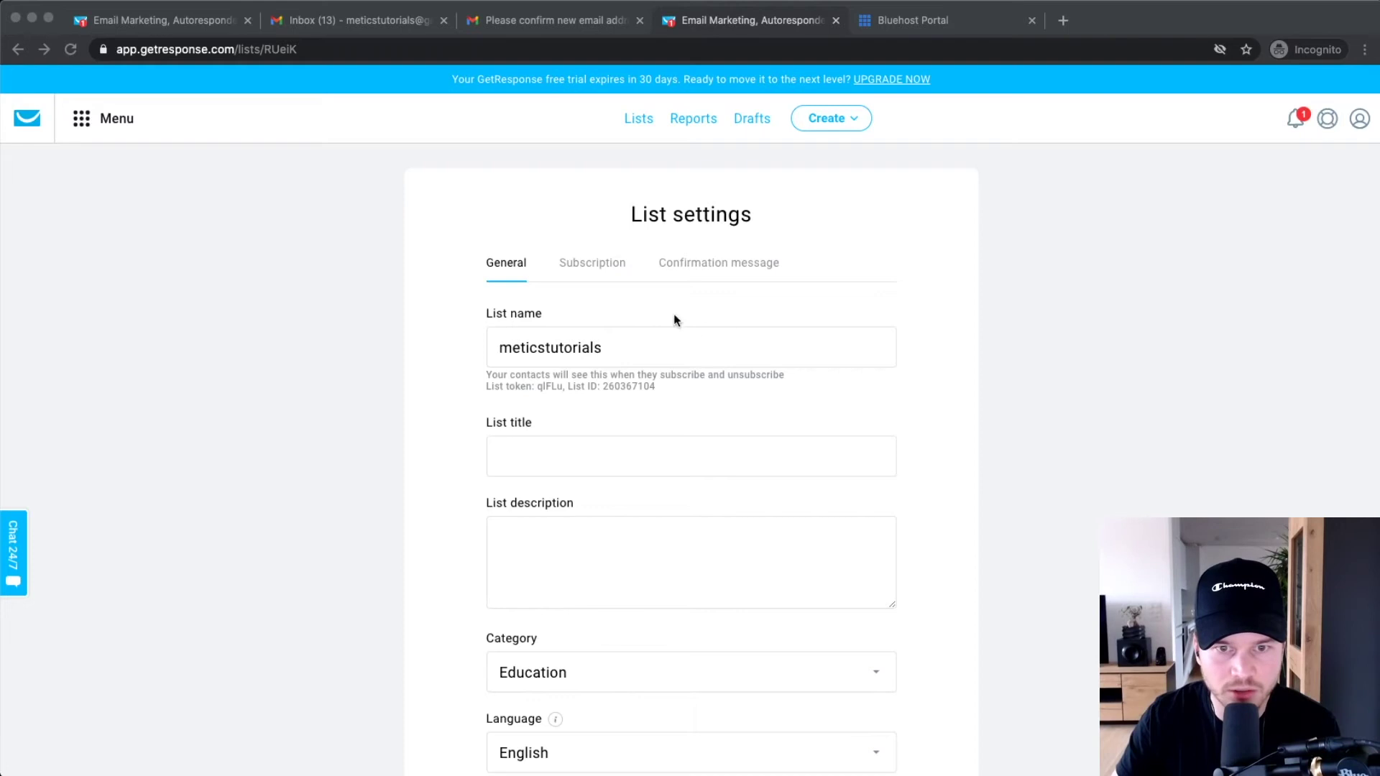
{"action": "left_click", "coordinate": [611, 269]}
{"action": "left_click", "coordinate": [612, 270]}
{"action": "scroll", "coordinate": [835, 542], "scroll_direction": "down", "scroll_amount": 5}
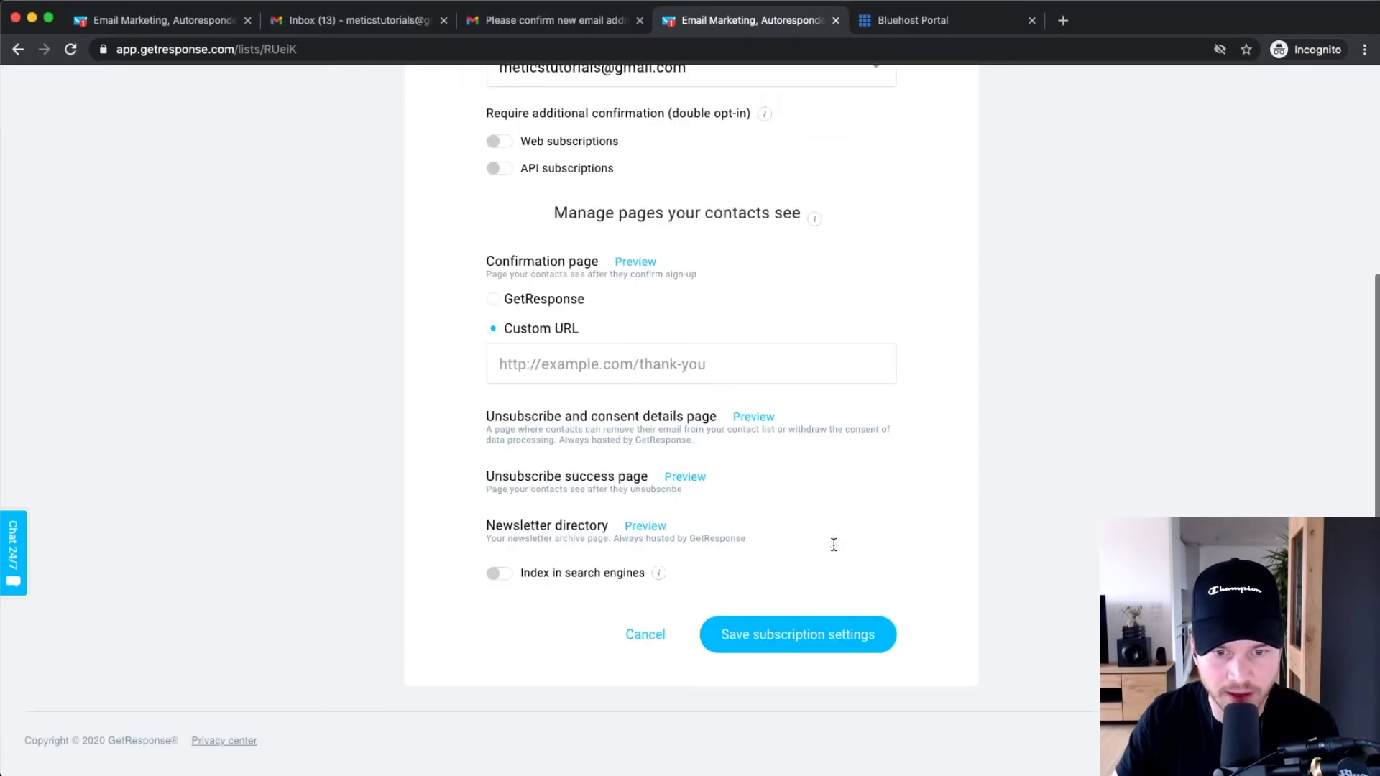
- Preview the confirmation page showing the METICSMEDIA logo, then close the preview
{"action": "left_click", "coordinate": [639, 262]}
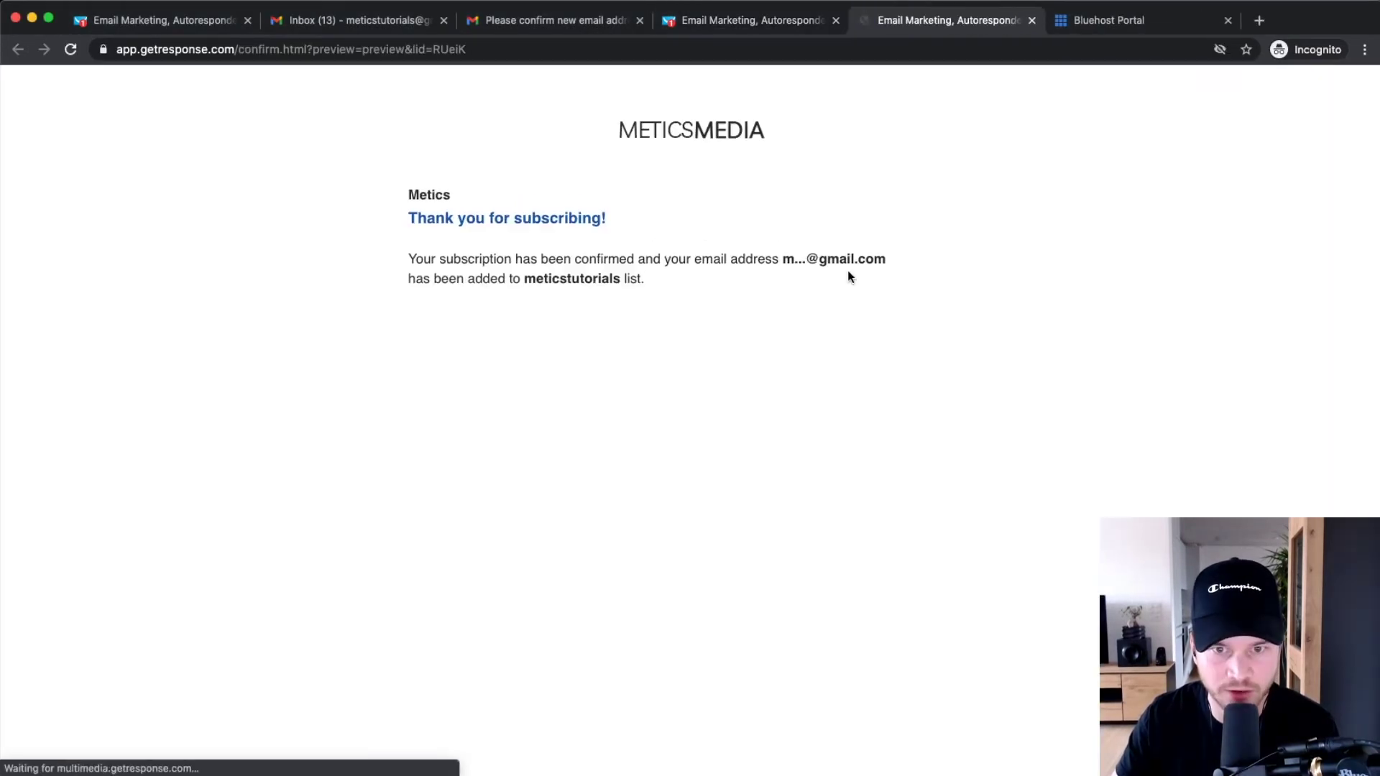
{"action": "scroll", "coordinate": [709, 131], "scroll_direction": "up", "scroll_amount": 5}
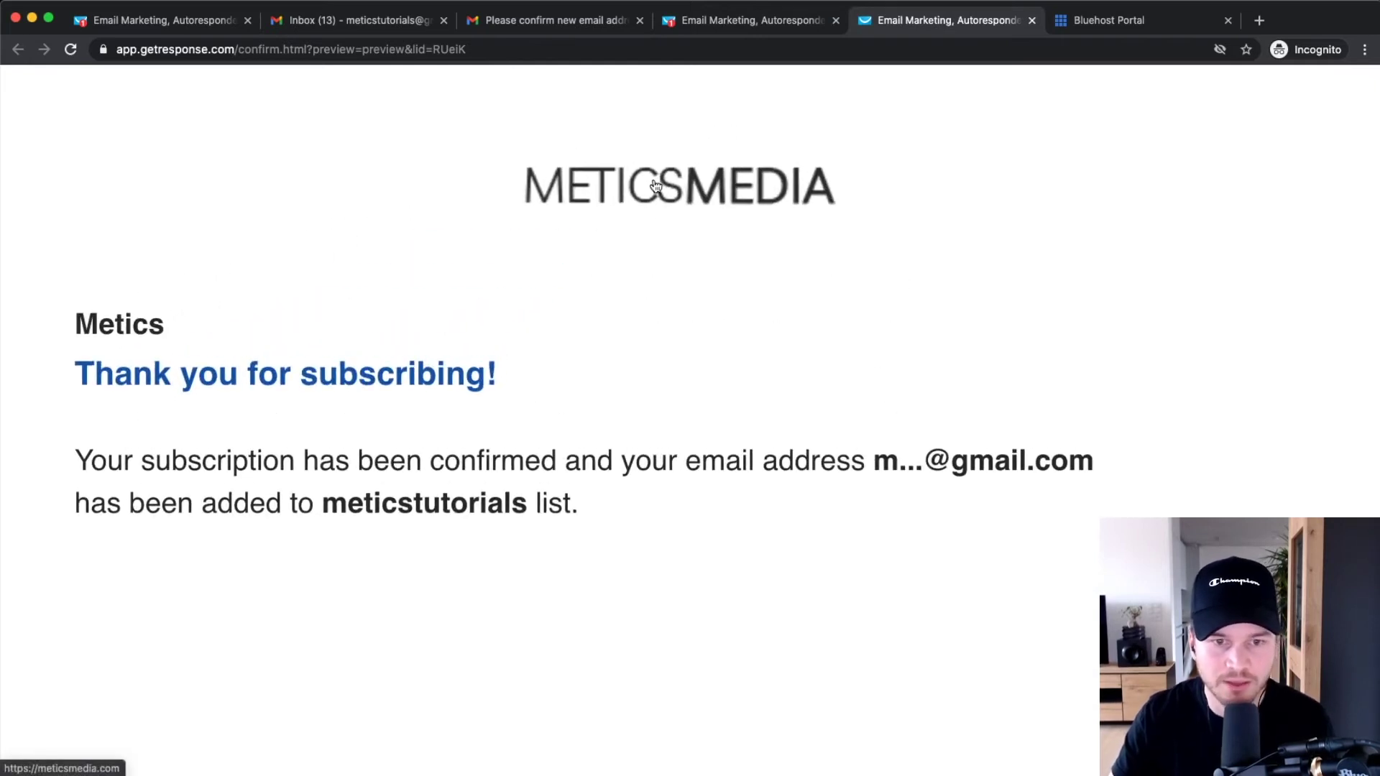
{"action": "scroll", "coordinate": [656, 185], "scroll_direction": "down", "scroll_amount": 5}
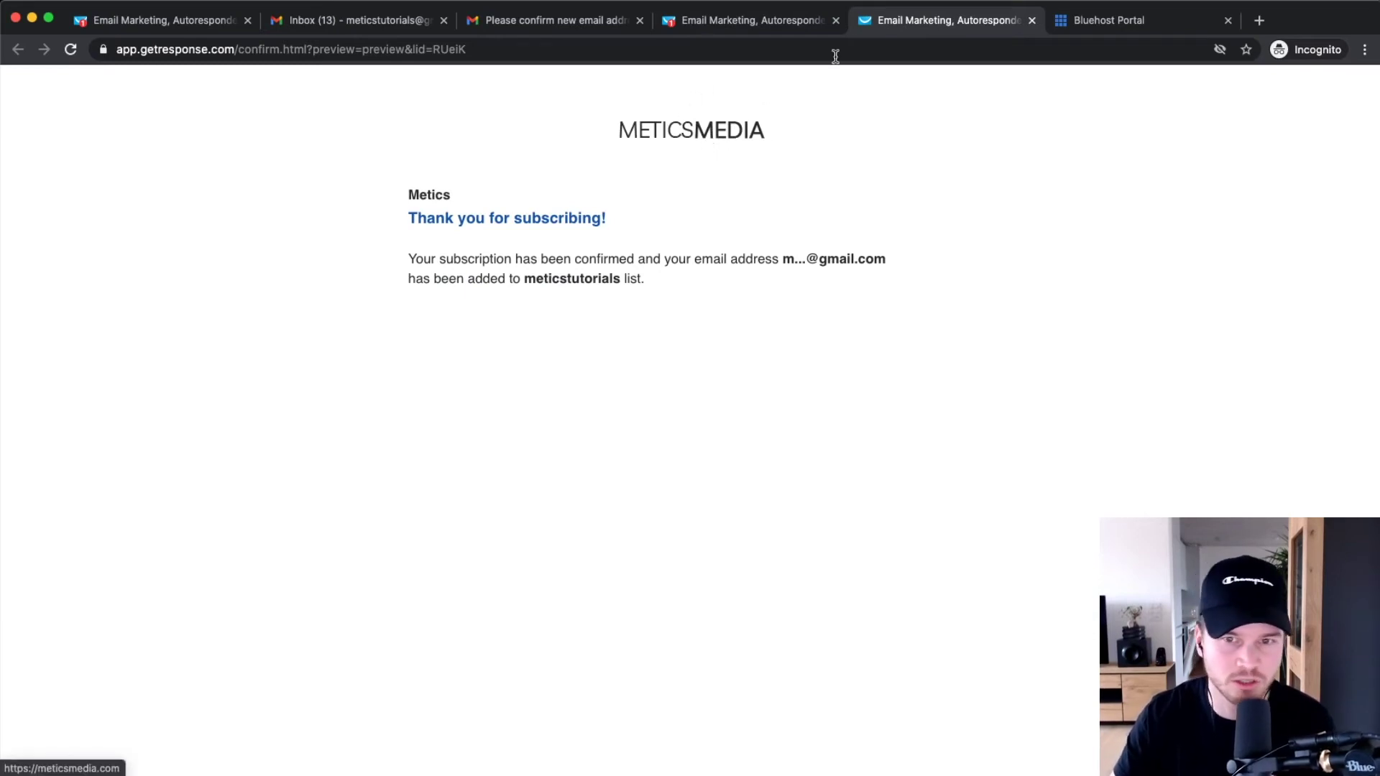
{"action": "left_click", "coordinate": [1032, 20]}
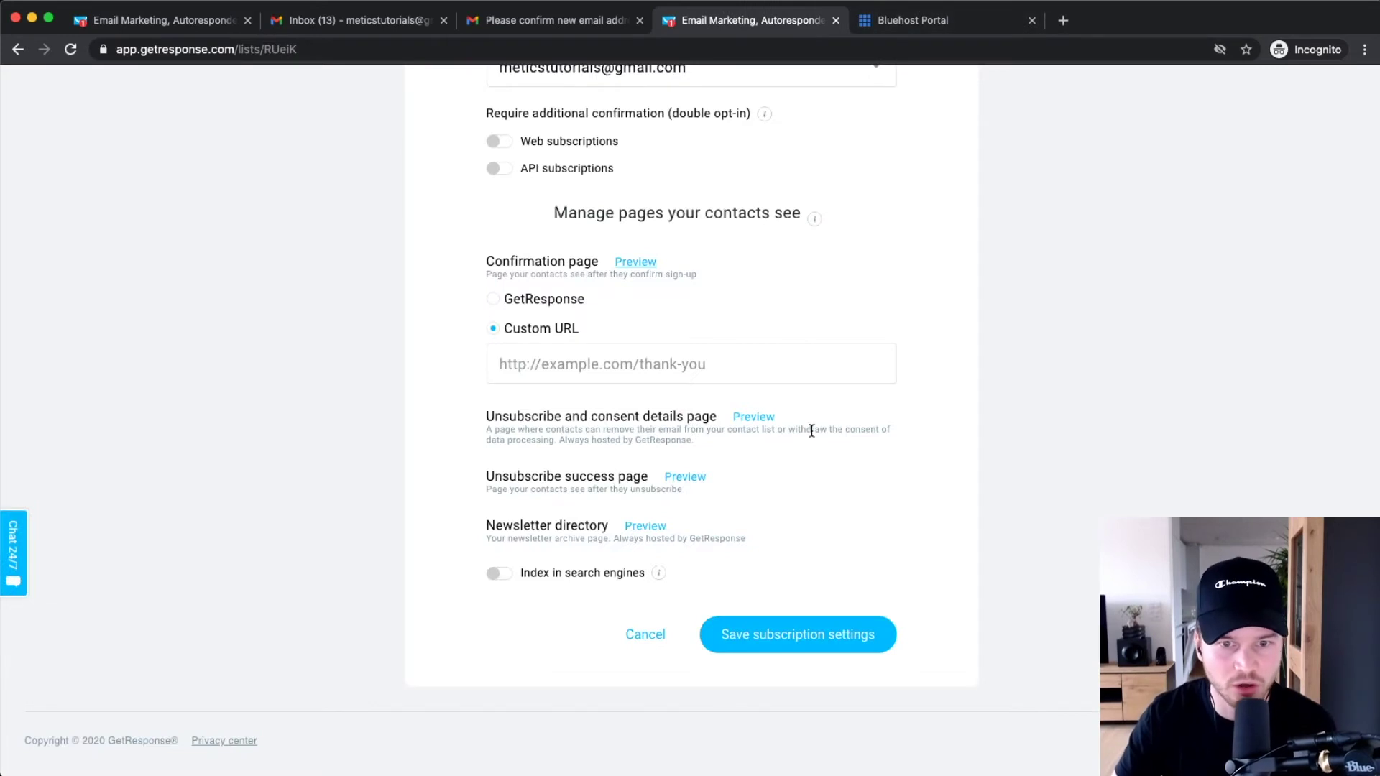
{"action": "scroll", "coordinate": [700, 296], "scroll_direction": "up", "scroll_amount": 5}
- Check the logo's website address in General settings and save them again
{"action": "left_click", "coordinate": [516, 263]}
{"action": "scroll", "coordinate": [804, 520], "scroll_direction": "down", "scroll_amount": 8}
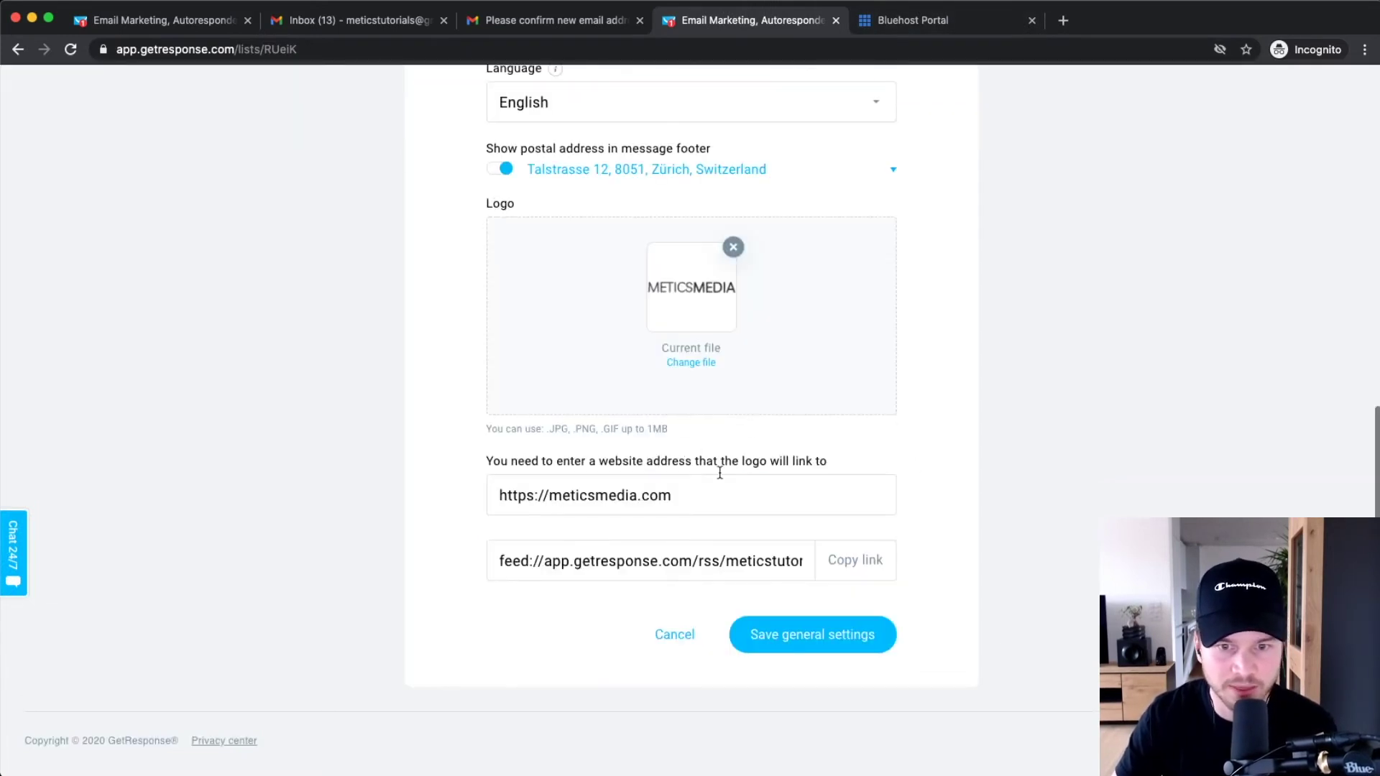
{"action": "left_click", "coordinate": [664, 495]}
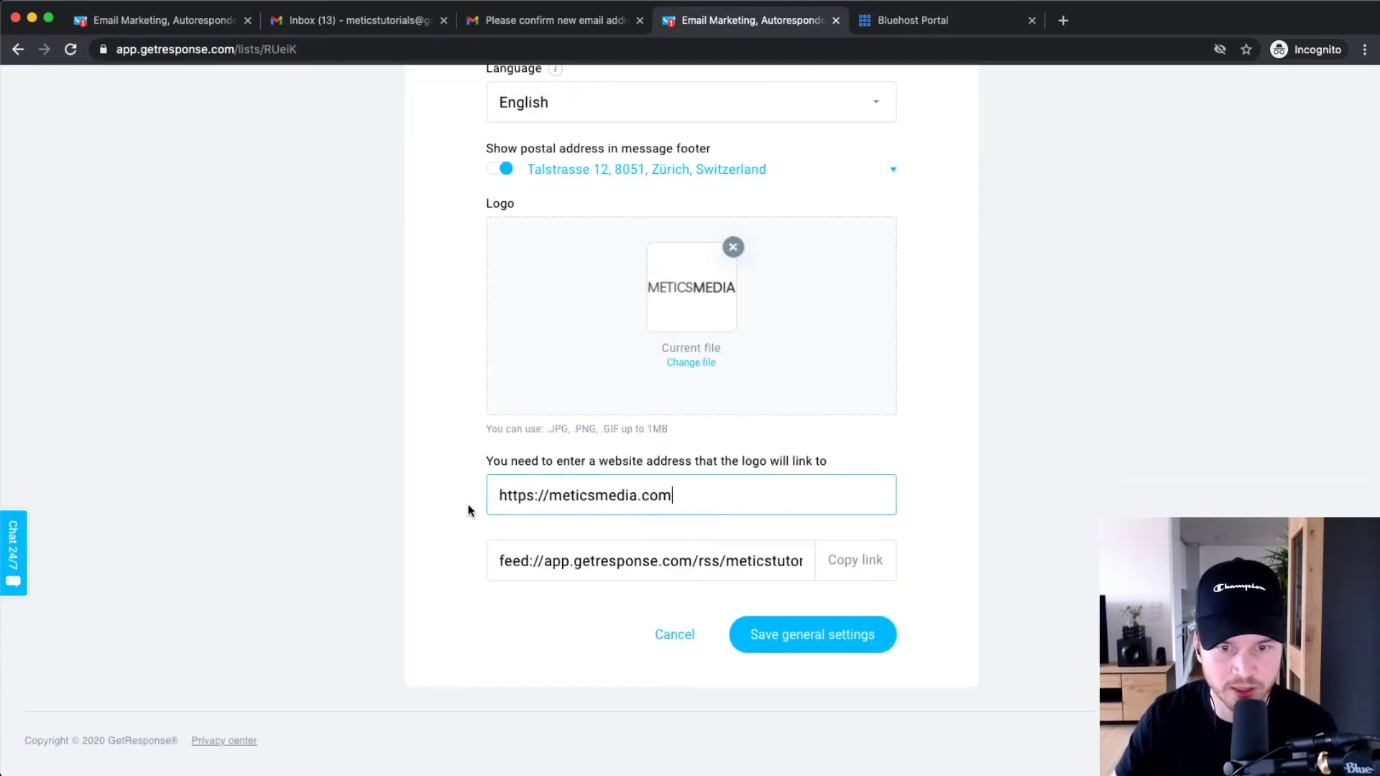
{"action": "left_click", "coordinate": [1036, 437]}
{"action": "left_click", "coordinate": [883, 642]}
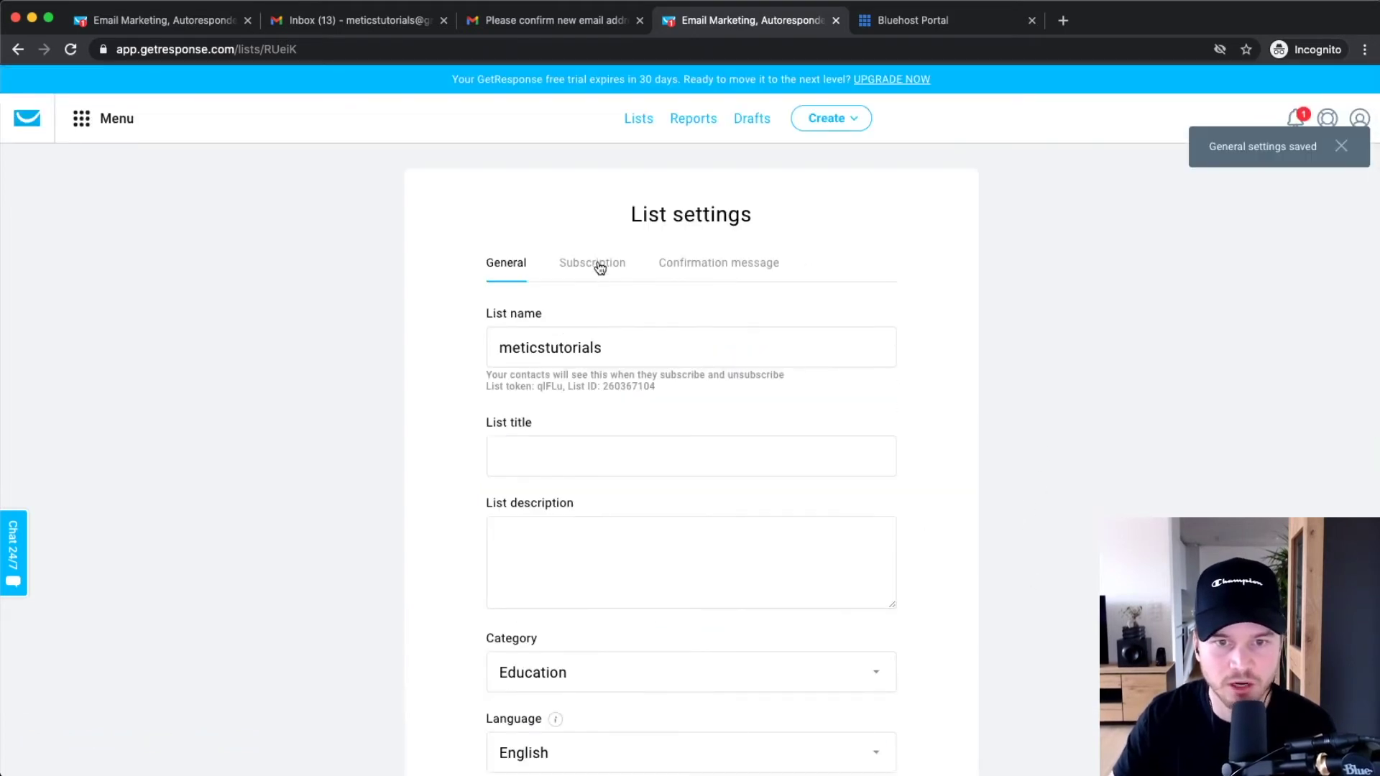
{"action": "scroll", "coordinate": [593, 268], "scroll_direction": "up", "scroll_amount": 5}
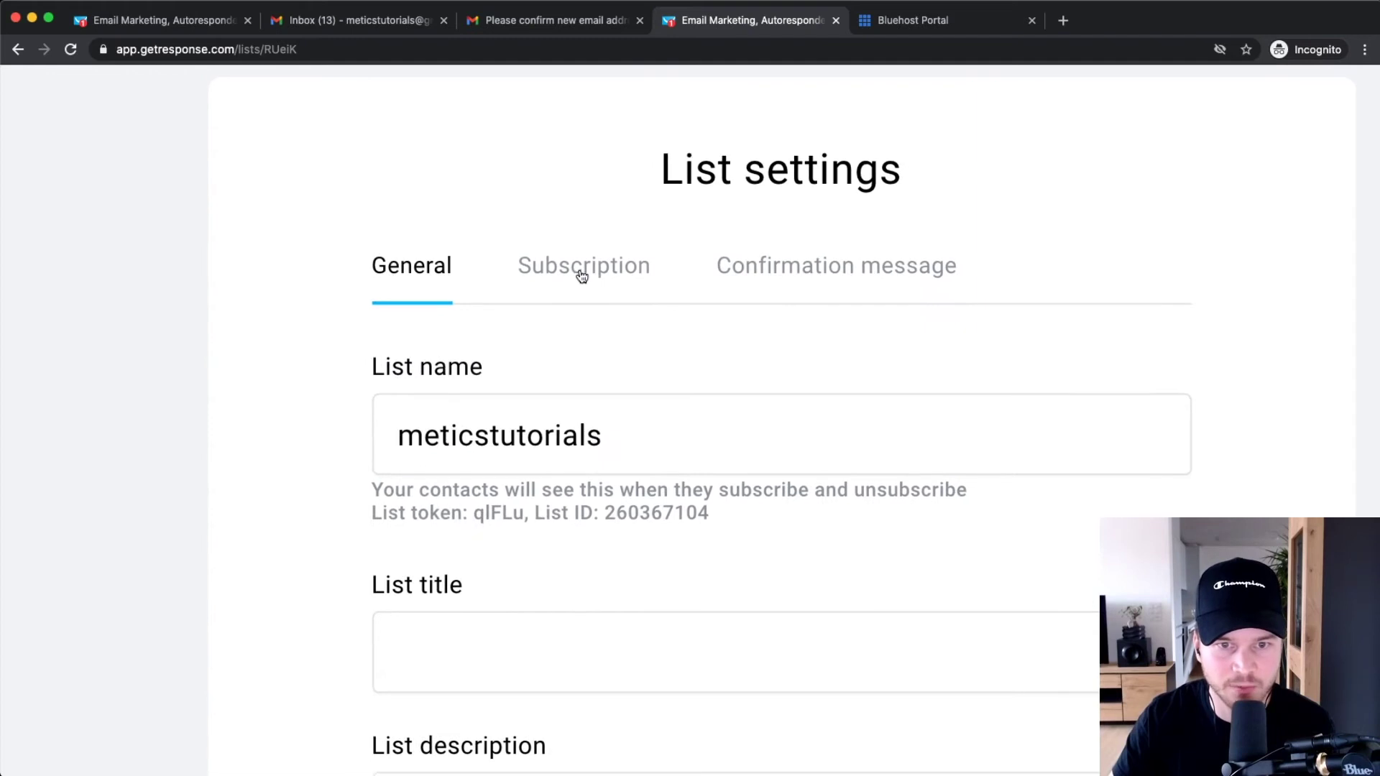
- Switch off Send subscription notifications in the Subscription settings
{"action": "left_click", "coordinate": [580, 277]}
{"action": "scroll", "coordinate": [667, 230], "scroll_direction": "down", "scroll_amount": 3}
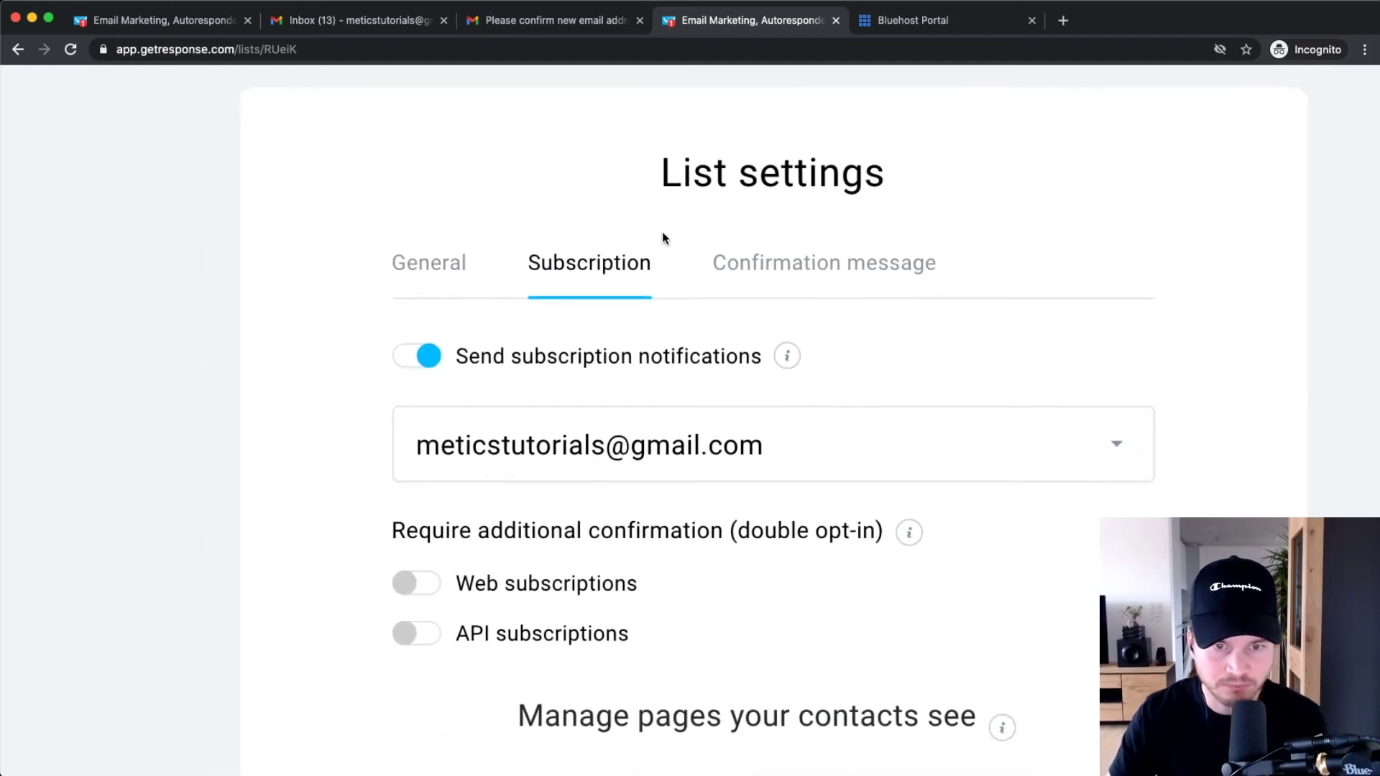
{"action": "left_click", "coordinate": [426, 353]}
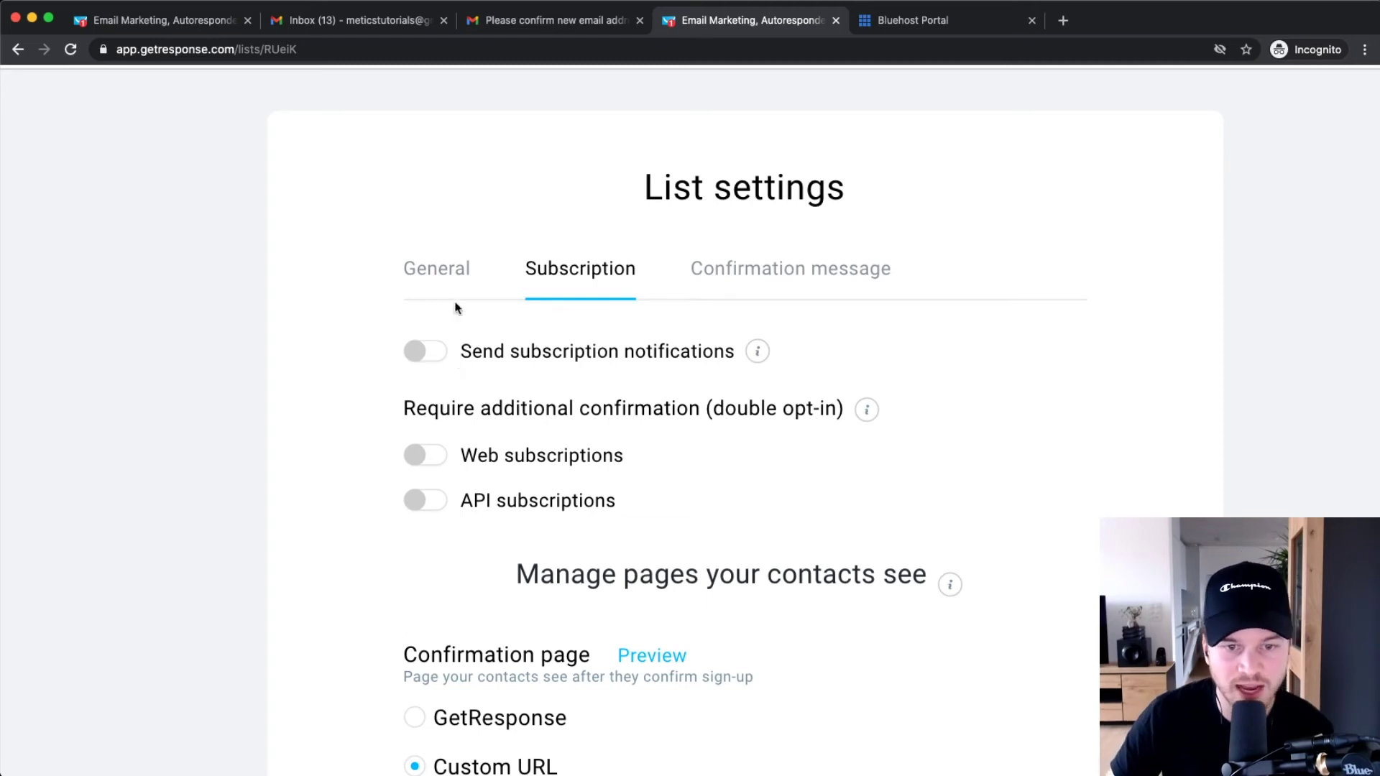
{"action": "scroll", "coordinate": [503, 374], "scroll_direction": "down", "scroll_amount": 1}
- Turn on the Web subscriptions double opt-in toggle under Require additional confirmation
{"action": "left_click_drag", "start_coordinate": [417, 343], "coordinate": [839, 336]}
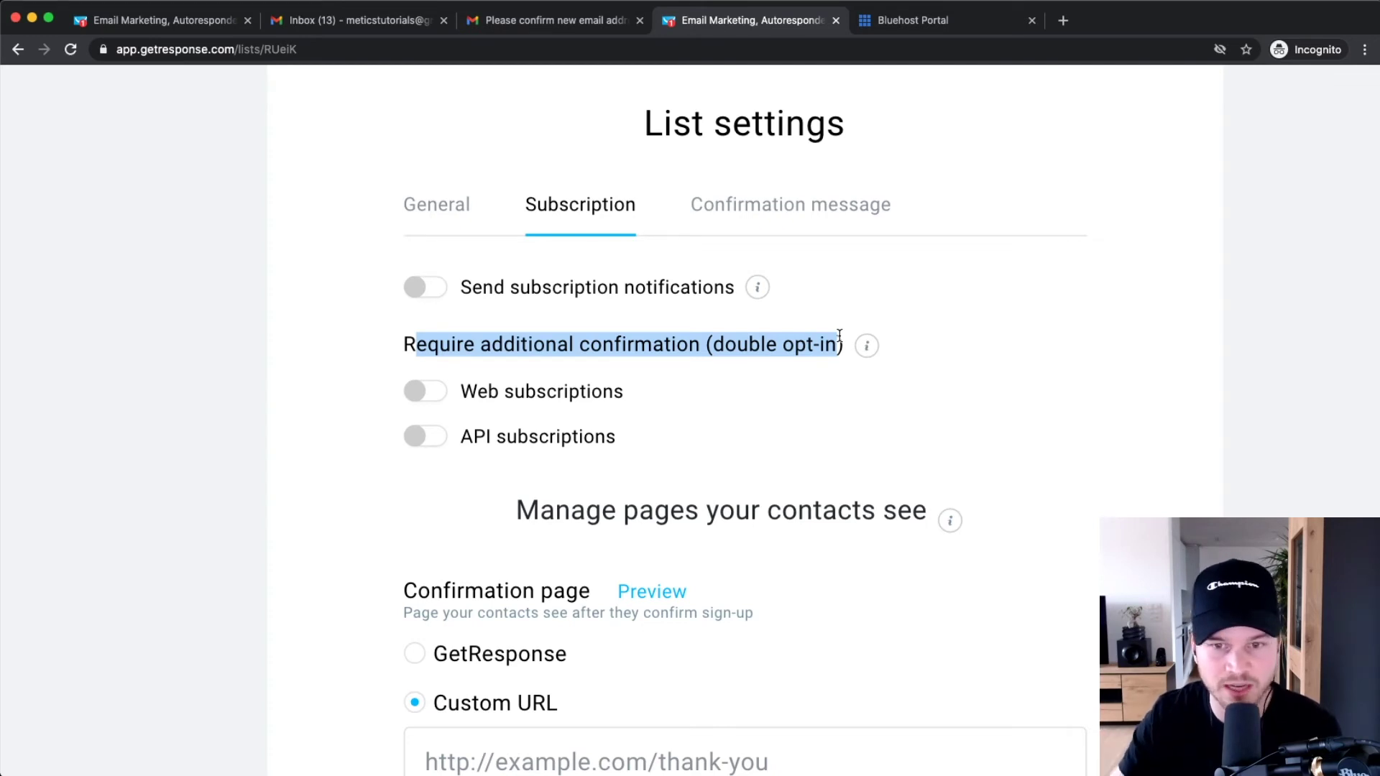
{"action": "left_click", "coordinate": [823, 325]}
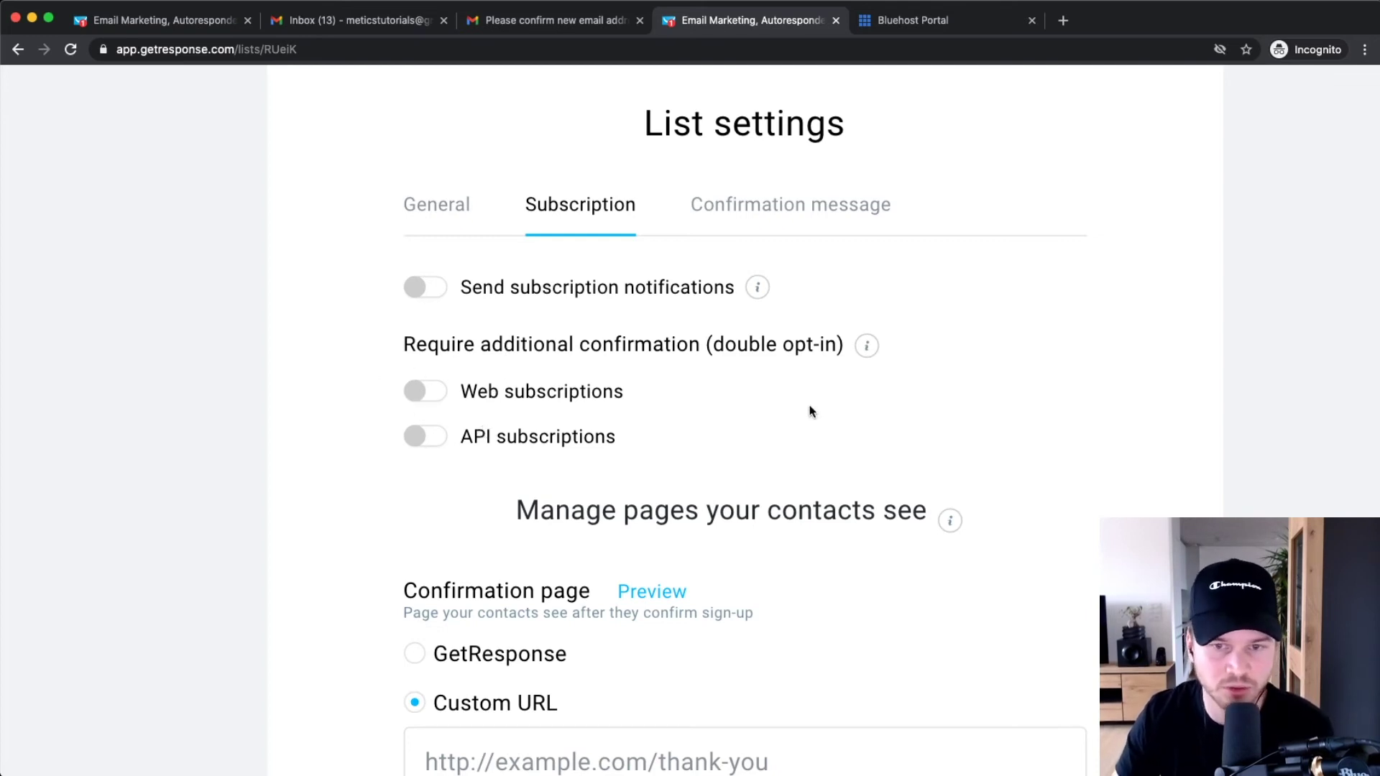
{"action": "scroll", "coordinate": [650, 409], "scroll_direction": "down", "scroll_amount": 3}
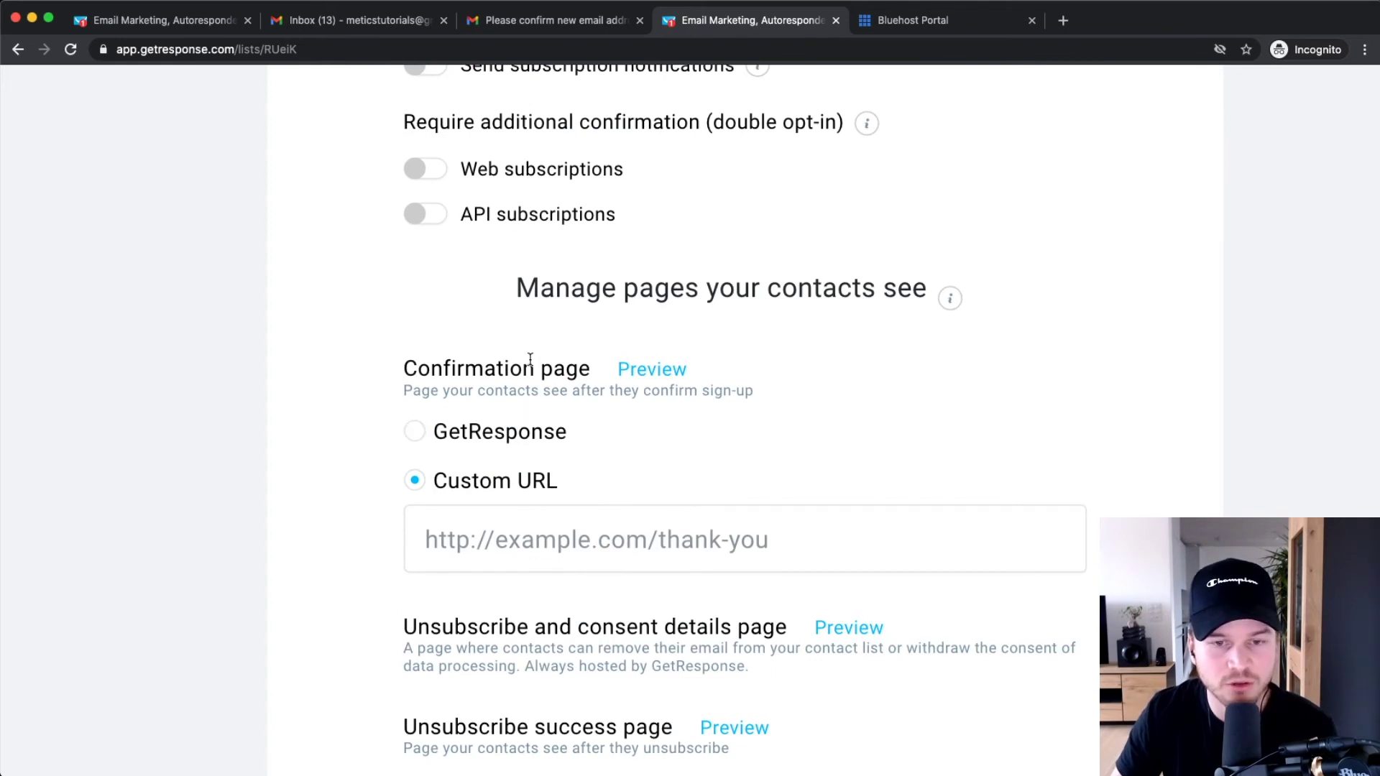
{"action": "scroll", "coordinate": [531, 358], "scroll_direction": "up", "scroll_amount": 2}
- Require double opt-in for API subscriptions too
{"action": "left_click", "coordinate": [420, 353]}
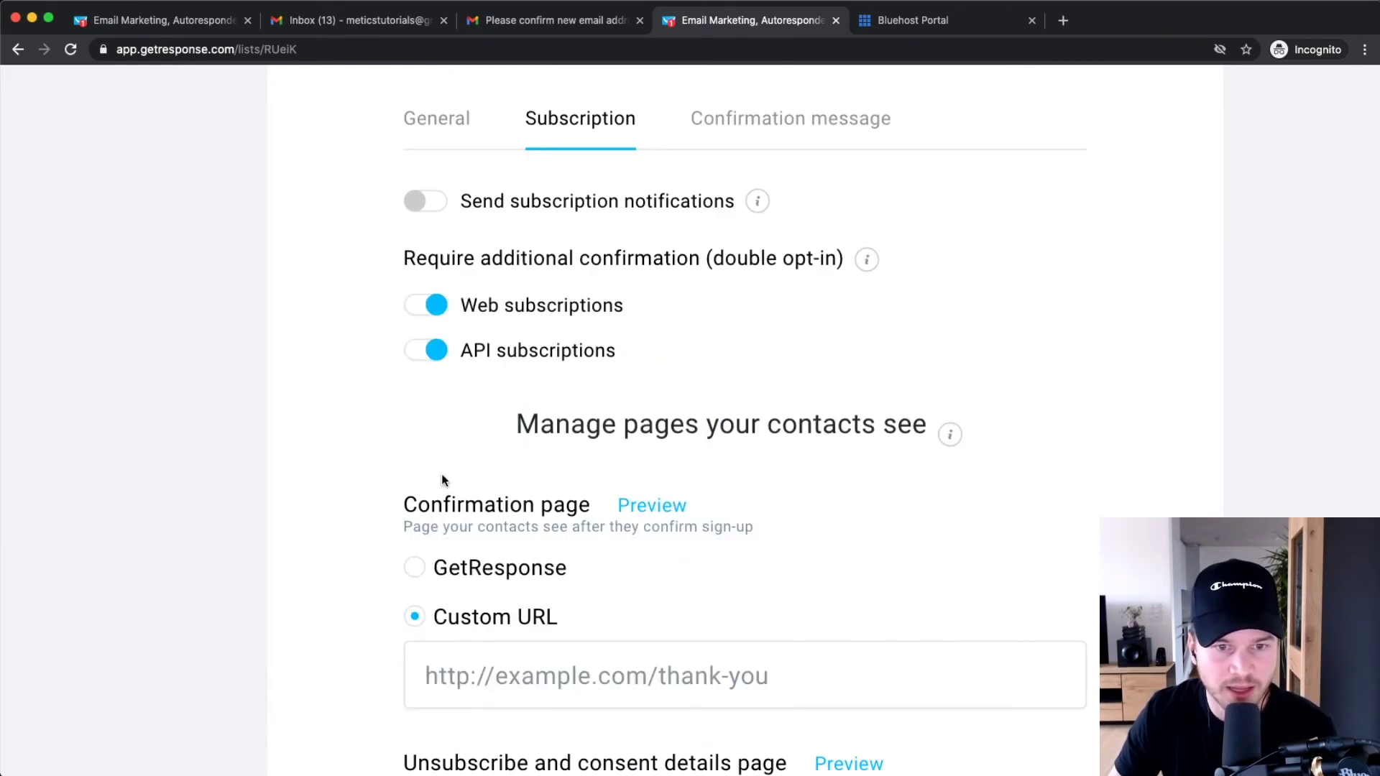
{"action": "scroll", "coordinate": [440, 475], "scroll_direction": "down", "scroll_amount": 2}
{"action": "left_click_drag", "start_coordinate": [389, 391], "coordinate": [702, 401]}
{"action": "left_click", "coordinate": [807, 395]}
- Switch the confirmation page from Custom URL to the default GetResponse page
{"action": "scroll", "coordinate": [603, 453], "scroll_direction": "down", "scroll_amount": 2}
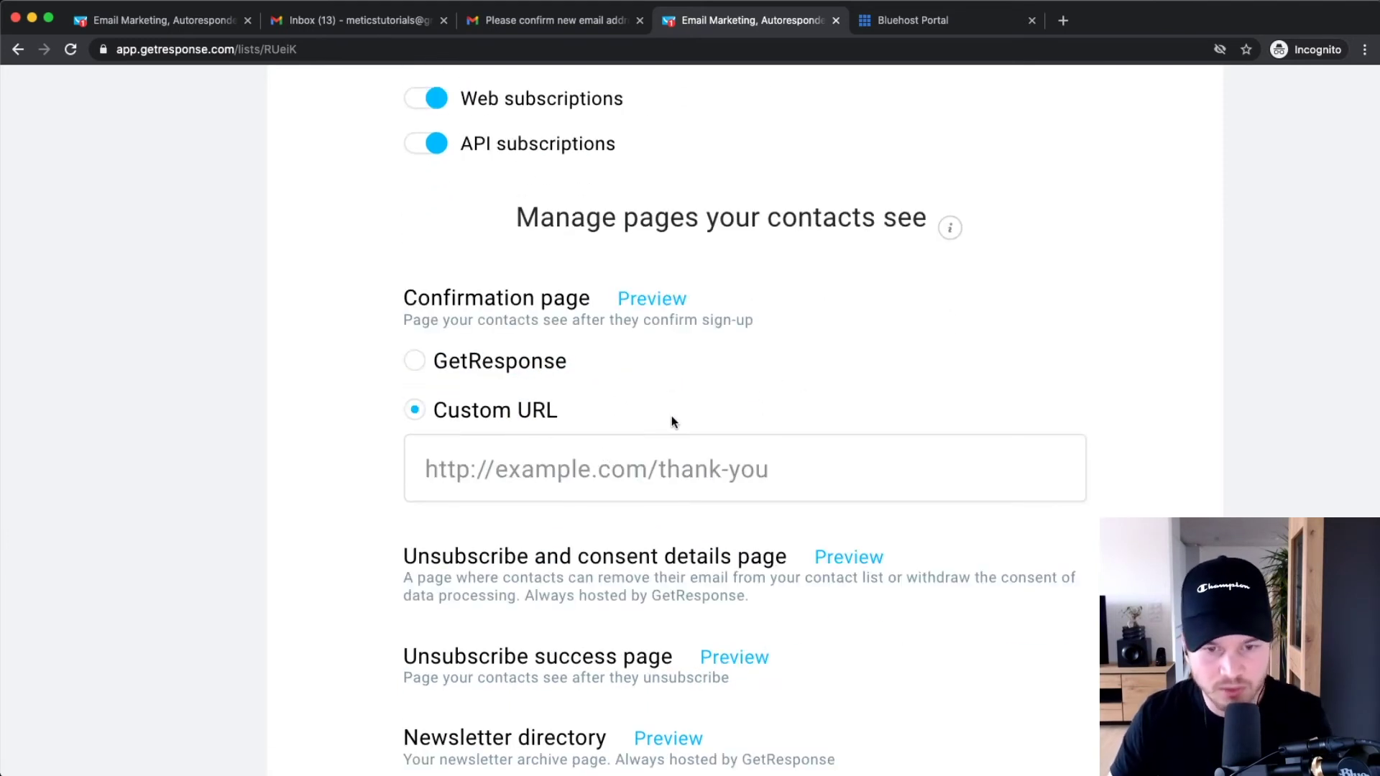
{"action": "key", "text": "super+minus"}
{"action": "key", "text": "super+minus"}
{"action": "scroll", "coordinate": [834, 554], "scroll_direction": "down", "scroll_amount": 2}
{"action": "scroll", "coordinate": [835, 551], "scroll_direction": "down", "scroll_amount": 1}
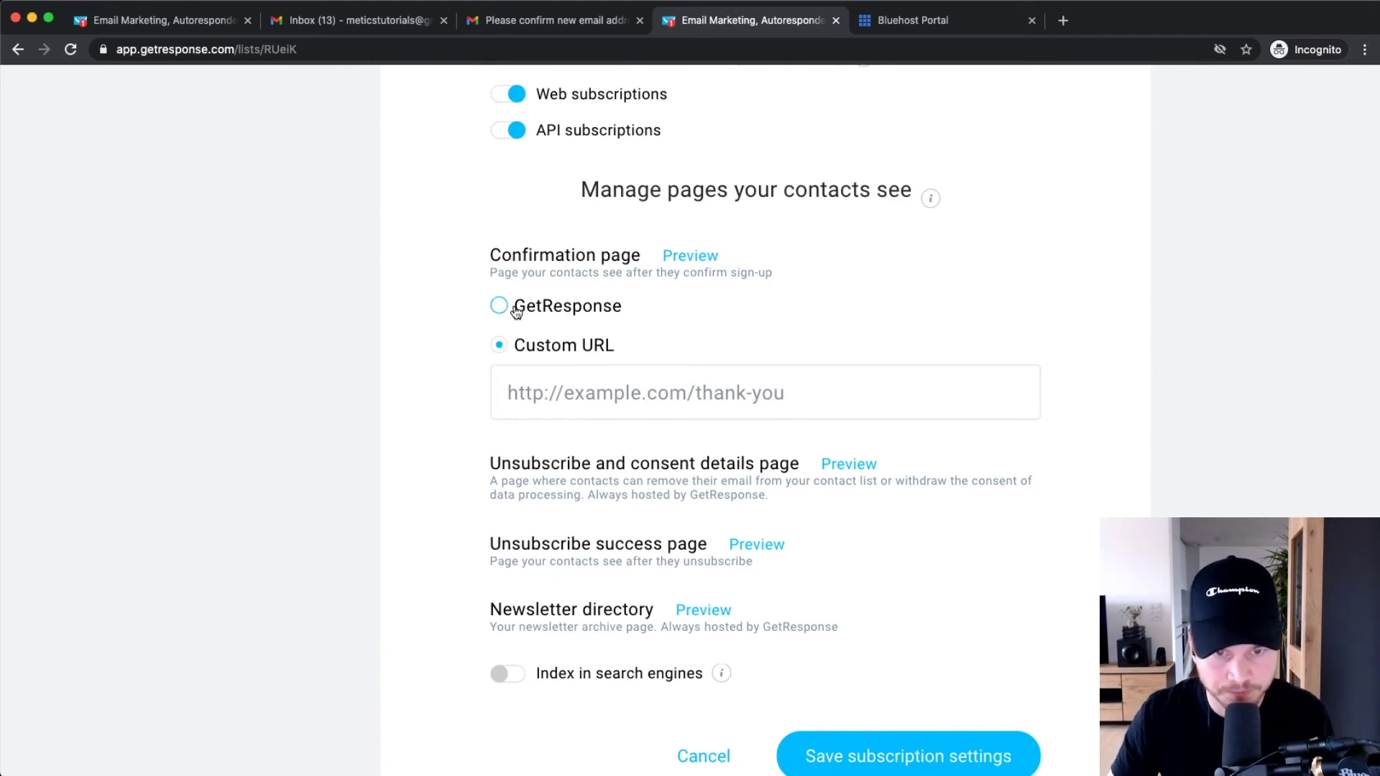
{"action": "left_click", "coordinate": [577, 384]}
{"action": "scroll", "coordinate": [575, 392], "scroll_direction": "up", "scroll_amount": 5}
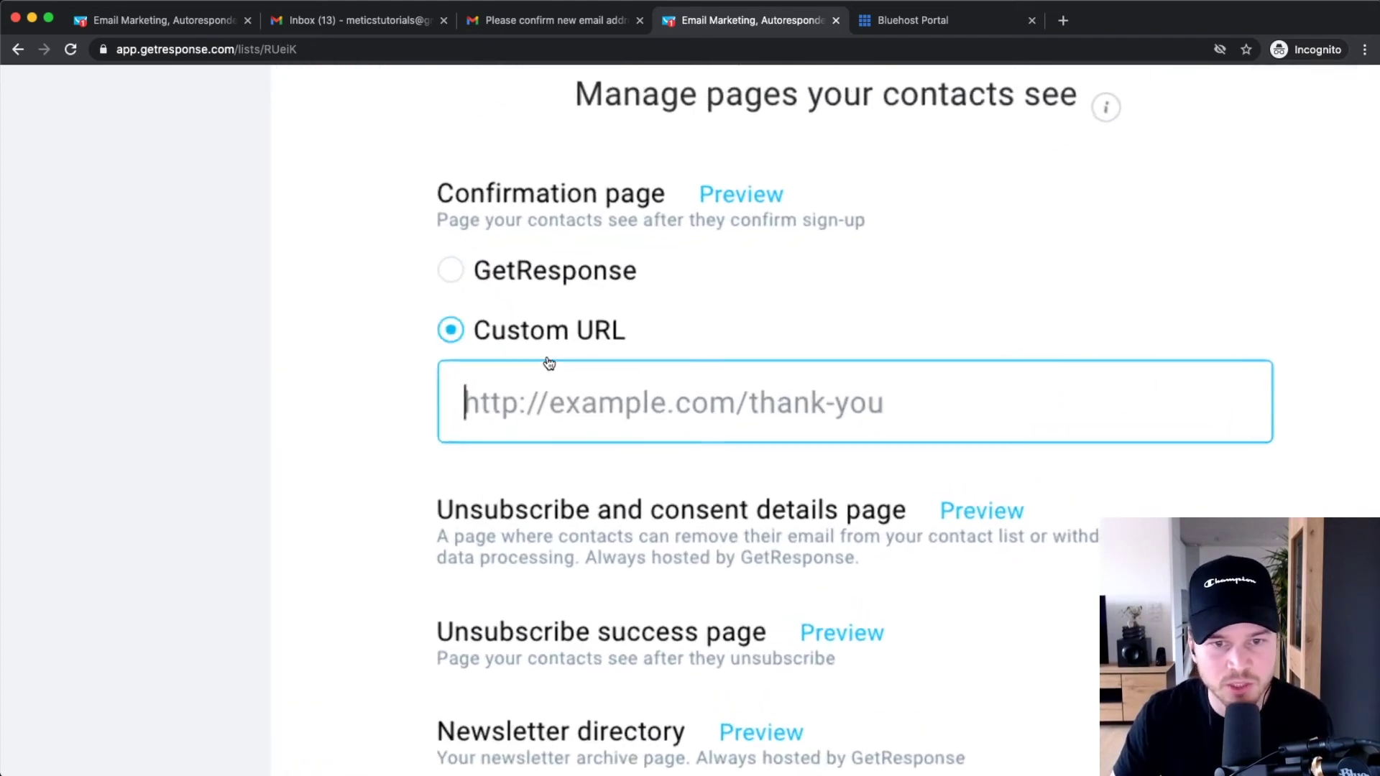
{"action": "left_click", "coordinate": [474, 273]}
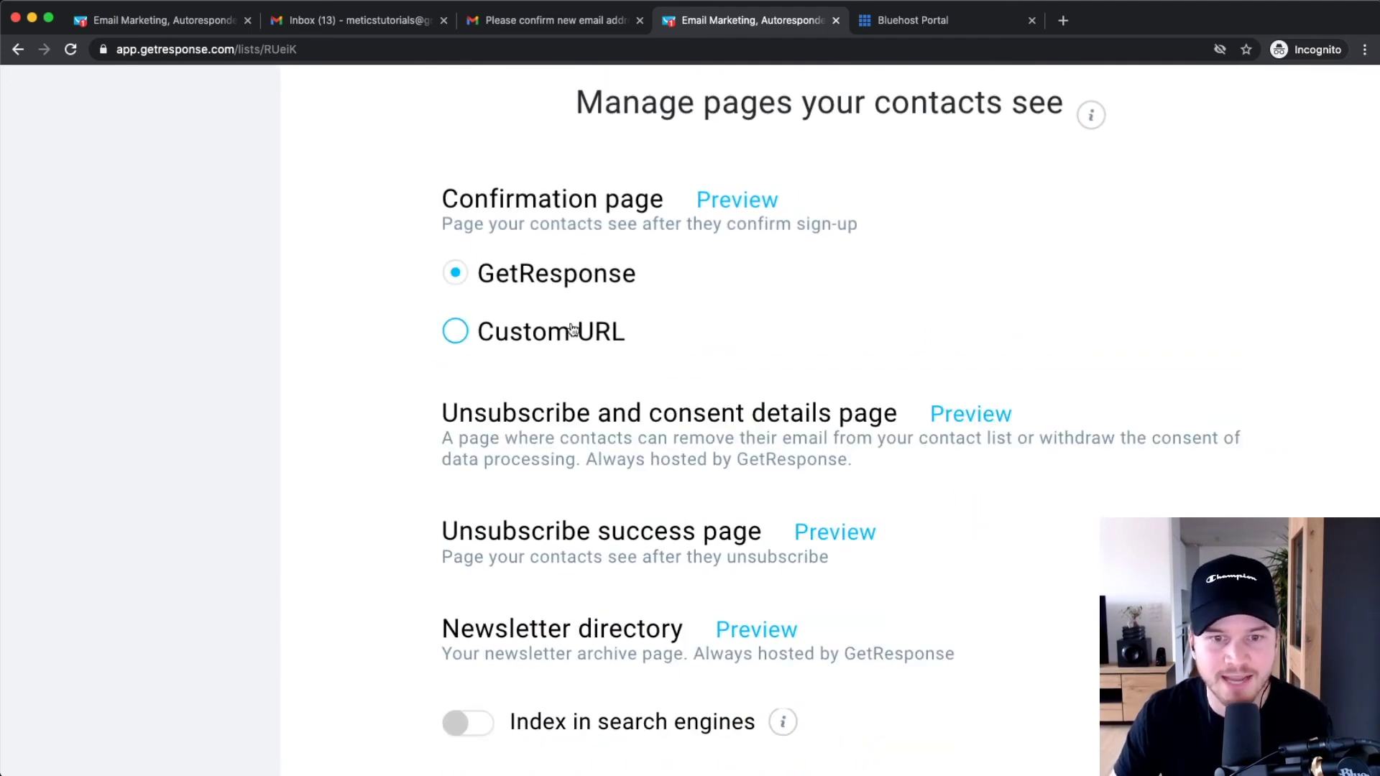
- Preview the confirmation page again, then save the subscription settings
{"action": "scroll", "coordinate": [608, 395], "scroll_direction": "up", "scroll_amount": 6}
{"action": "scroll", "coordinate": [671, 453], "scroll_direction": "down", "scroll_amount": 3}
{"action": "left_click", "coordinate": [746, 441]}
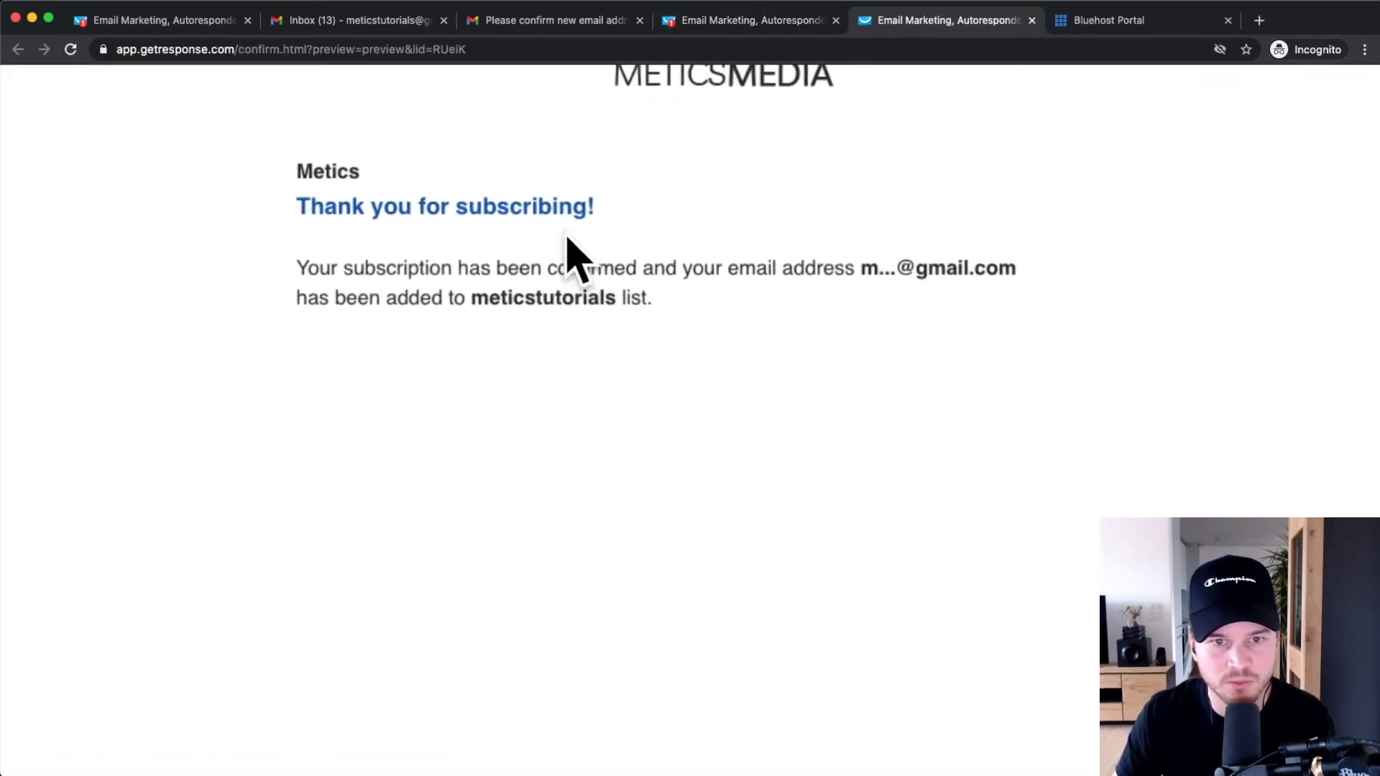
{"action": "key", "text": "ctrl+shift+Tab"}
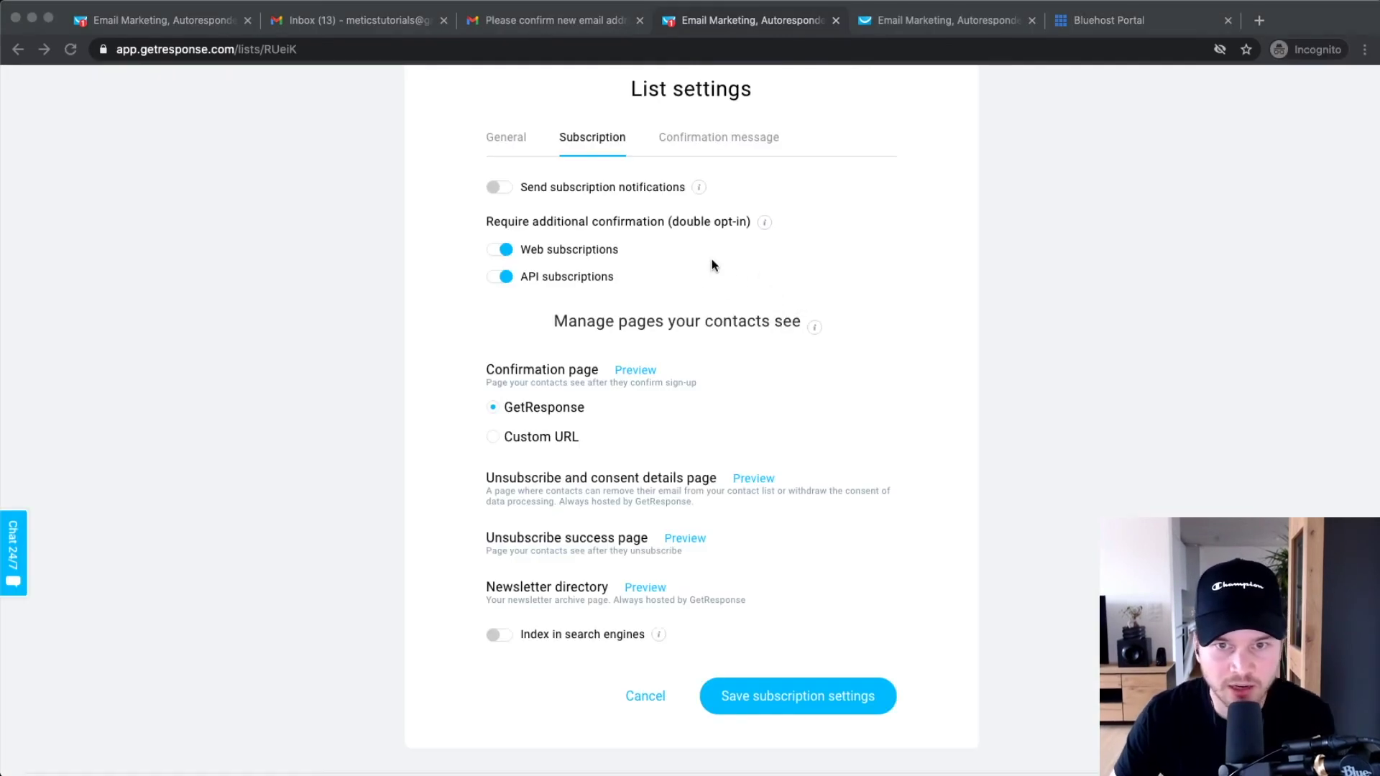
{"action": "scroll", "coordinate": [706, 269], "scroll_direction": "up", "scroll_amount": 5}
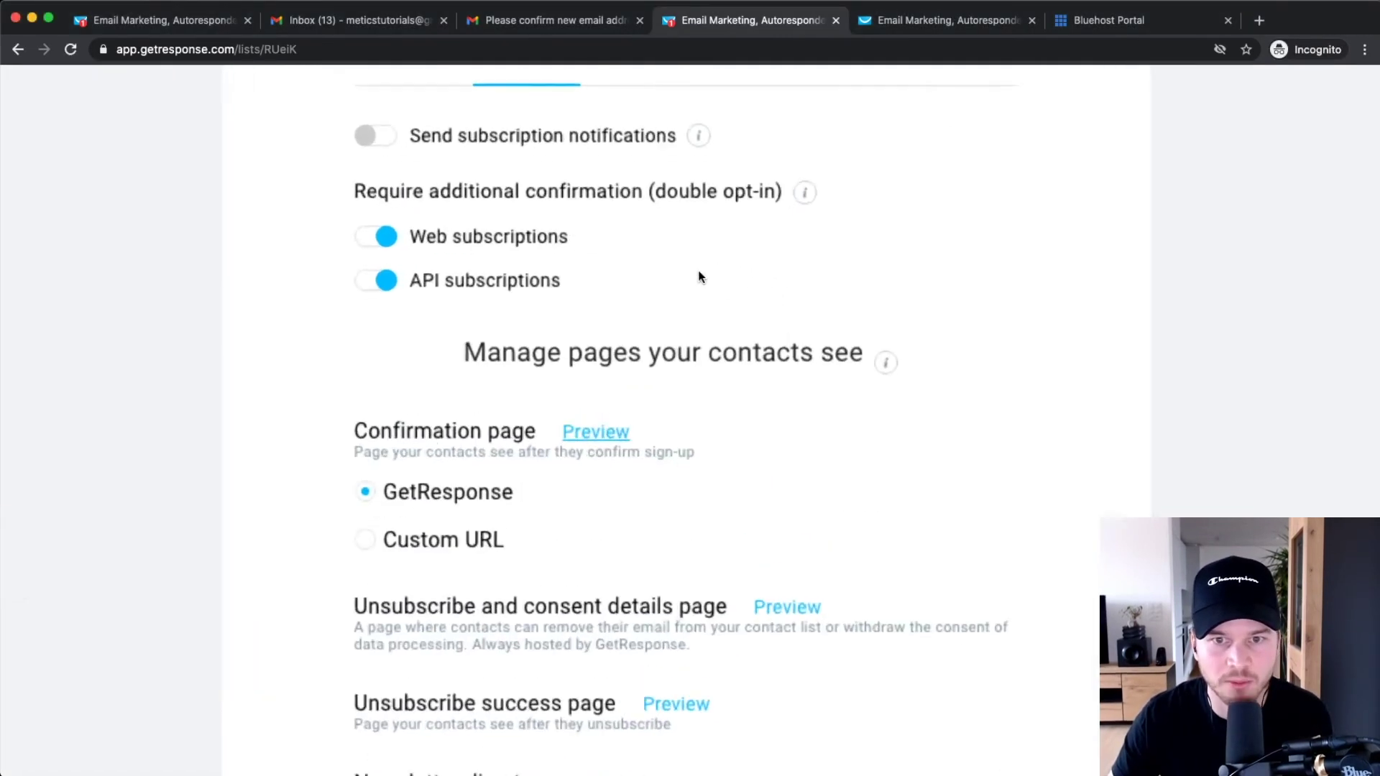
{"action": "mouse_move", "coordinate": [703, 280]}
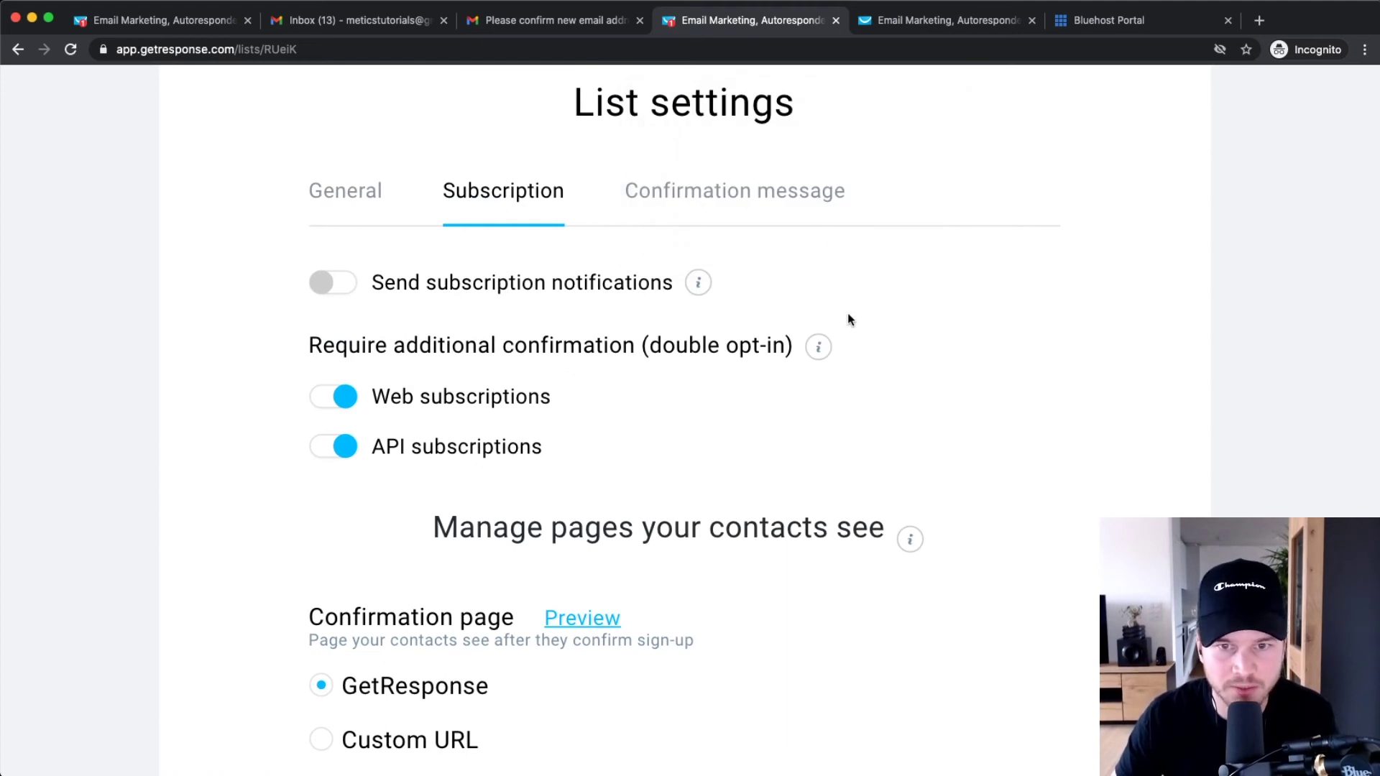
{"action": "scroll", "coordinate": [825, 274], "scroll_direction": "down", "scroll_amount": 10}
{"action": "left_click", "coordinate": [859, 507]}
{"action": "scroll", "coordinate": [795, 422], "scroll_direction": "up", "scroll_amount": 10}
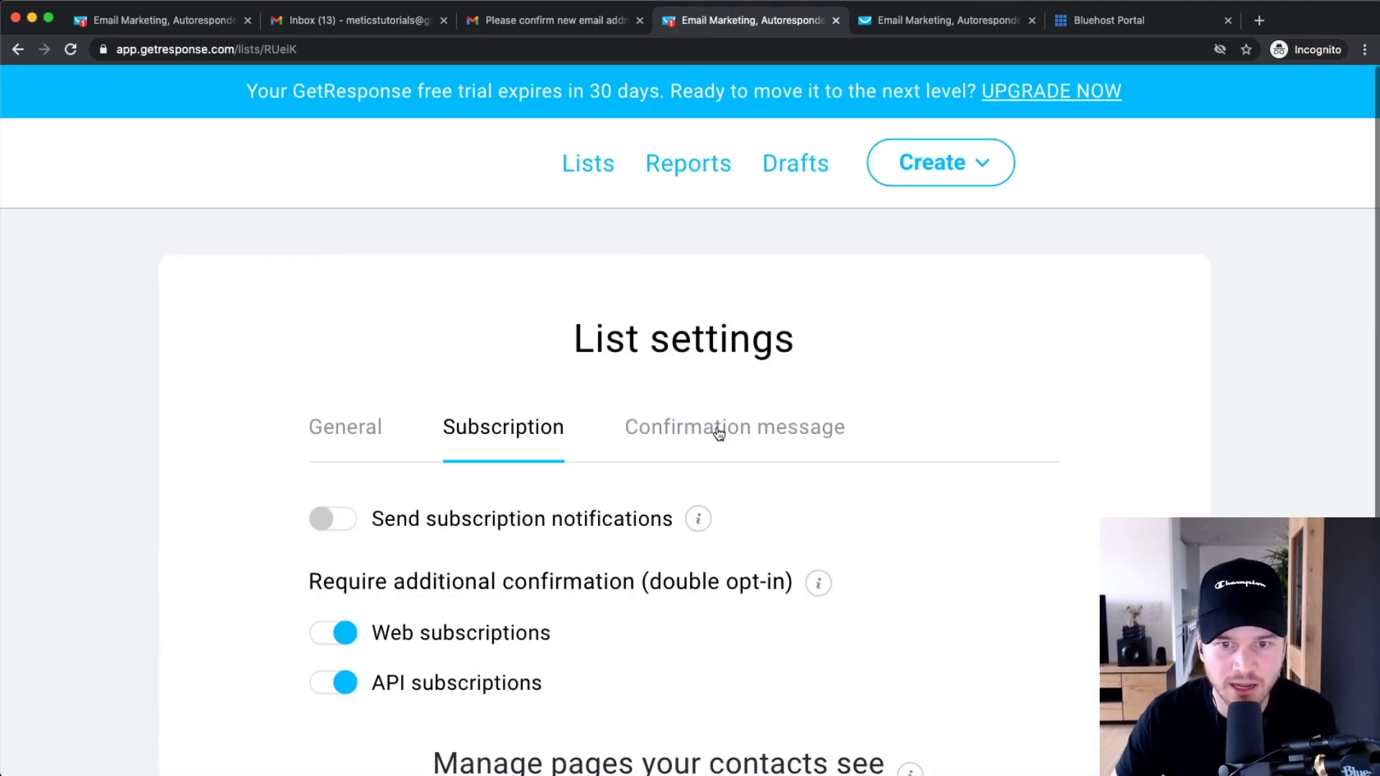
- Give the confirmation message the custom subject line 'Hey! Please confirm real quick...'
{"action": "left_click", "coordinate": [717, 430]}
{"action": "scroll", "coordinate": [633, 489], "scroll_direction": "down", "scroll_amount": 5}
{"action": "key", "text": "super+minus"}
{"action": "key", "text": "super+minus"}
{"action": "key", "text": "super+plus"}
{"action": "key", "text": "super+plus"}
{"action": "key", "text": "super+plus"}
{"action": "key", "text": "super+plus"}
{"action": "left_click_drag", "start_coordinate": [445, 386], "coordinate": [662, 392]}
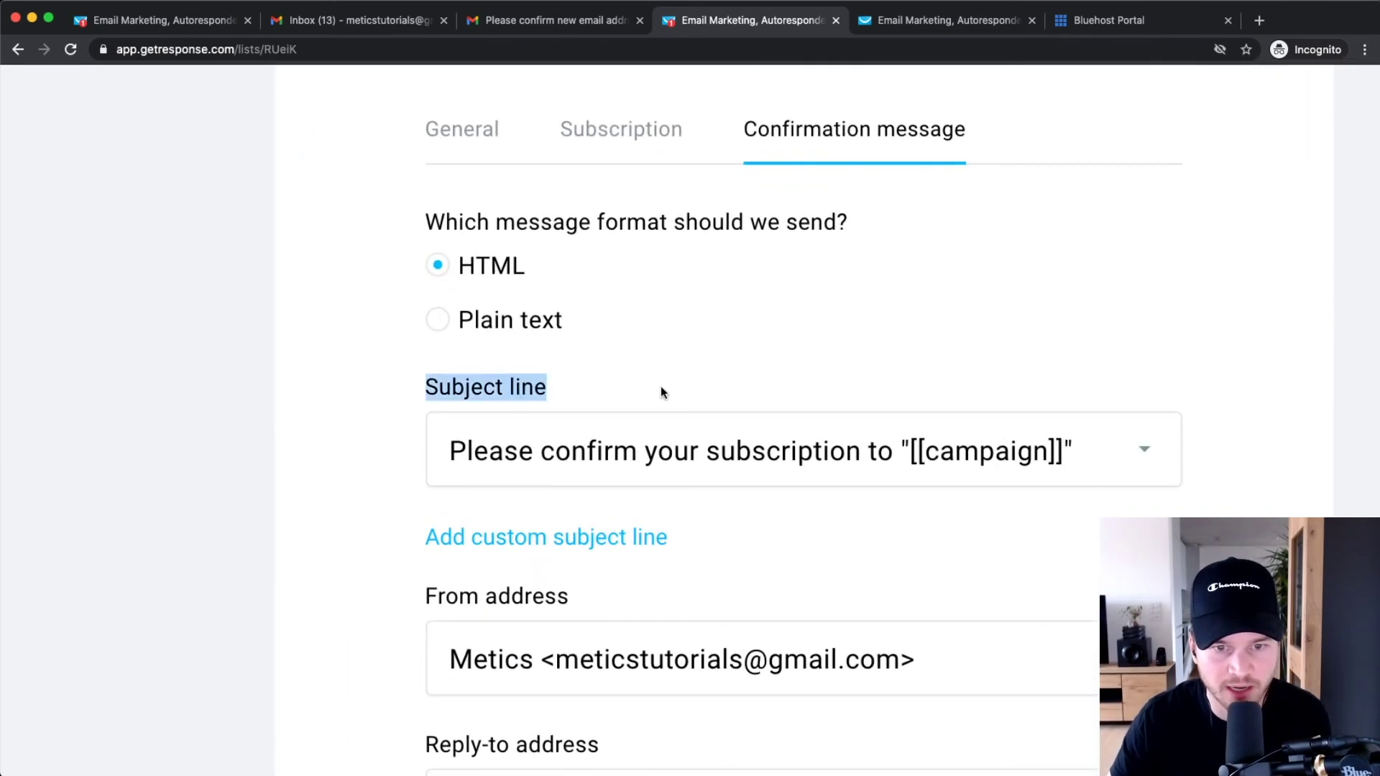
{"action": "left_click", "coordinate": [710, 378]}
{"action": "key", "text": "super+minus"}
{"action": "key", "text": "super+minus"}
{"action": "key", "text": "super+plus"}
{"action": "key", "text": "super+plus"}
{"action": "key", "text": "super+plus"}
{"action": "key", "text": "super+plus"}
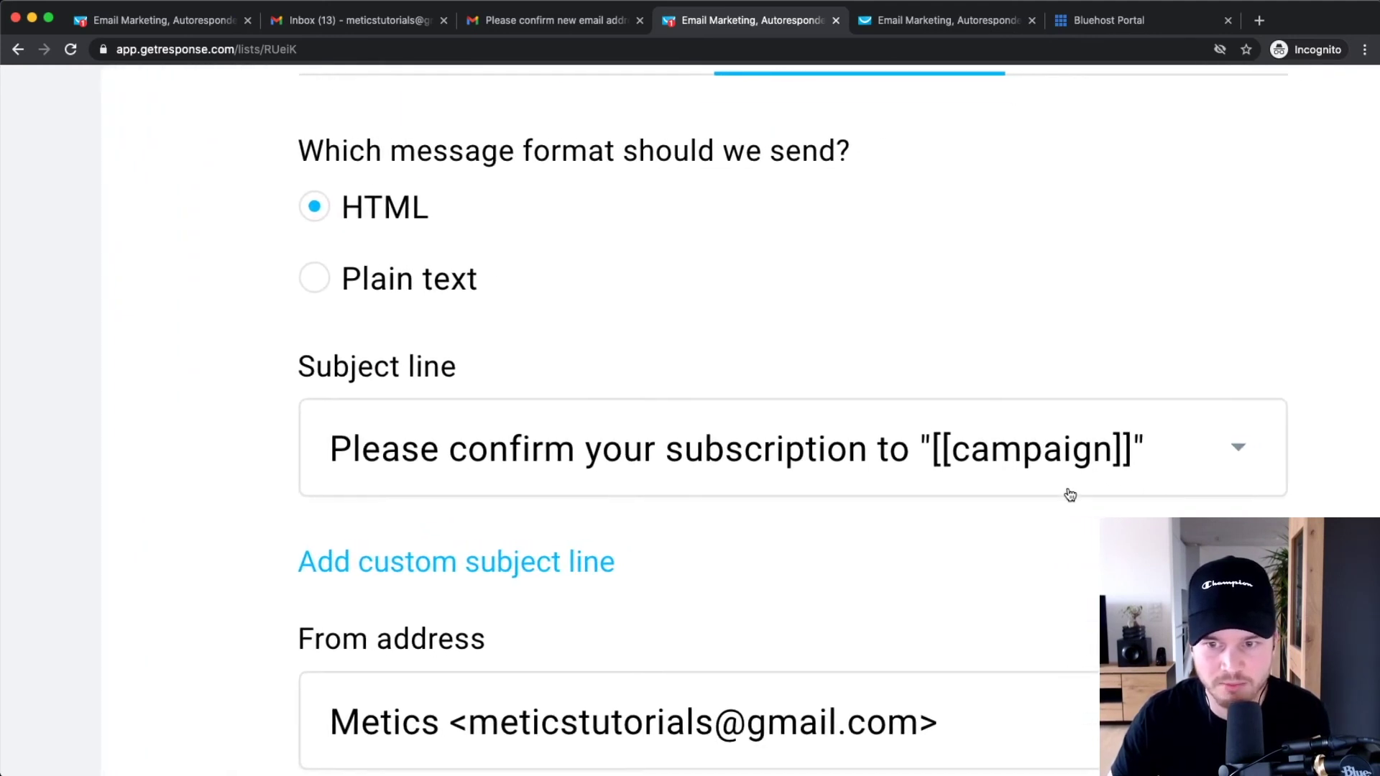
{"action": "scroll", "coordinate": [742, 560], "scroll_direction": "down", "scroll_amount": 1}
{"action": "key", "text": "super+minus"}
{"action": "key", "text": "super+minus"}
{"action": "key", "text": "super+minus"}
{"action": "left_click", "coordinate": [570, 544]}
{"action": "type", "text": "Hey! P"}
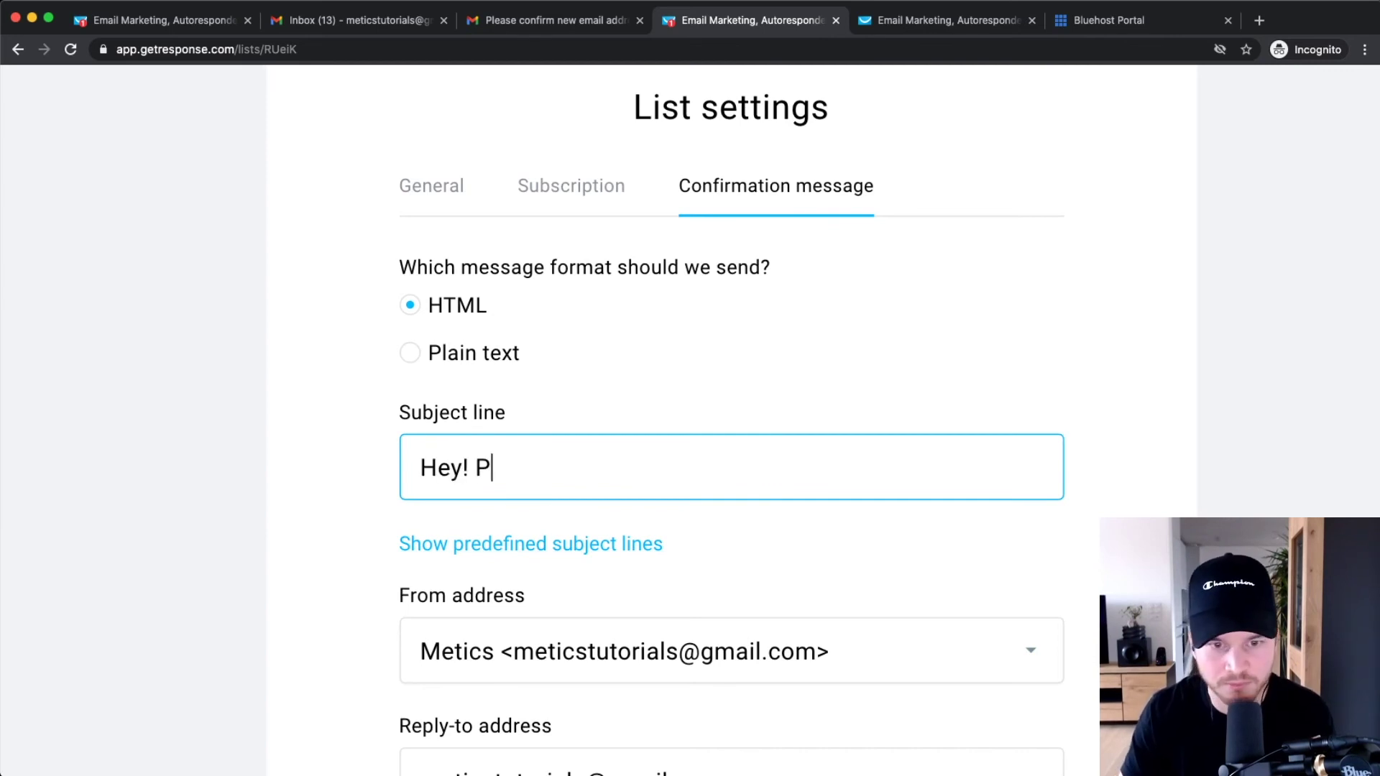
{"action": "type", "text": "lease confirm"}
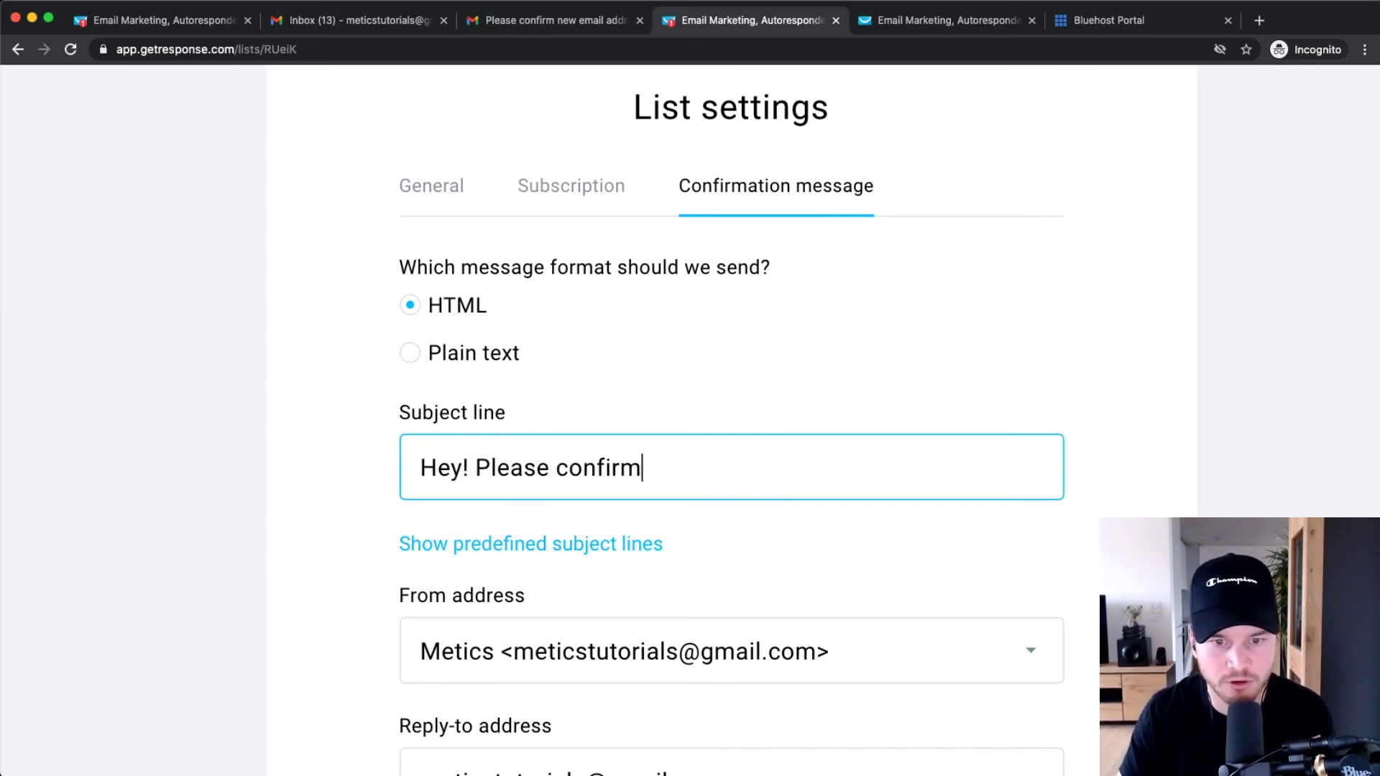
{"action": "type", "text": " real quick..."}
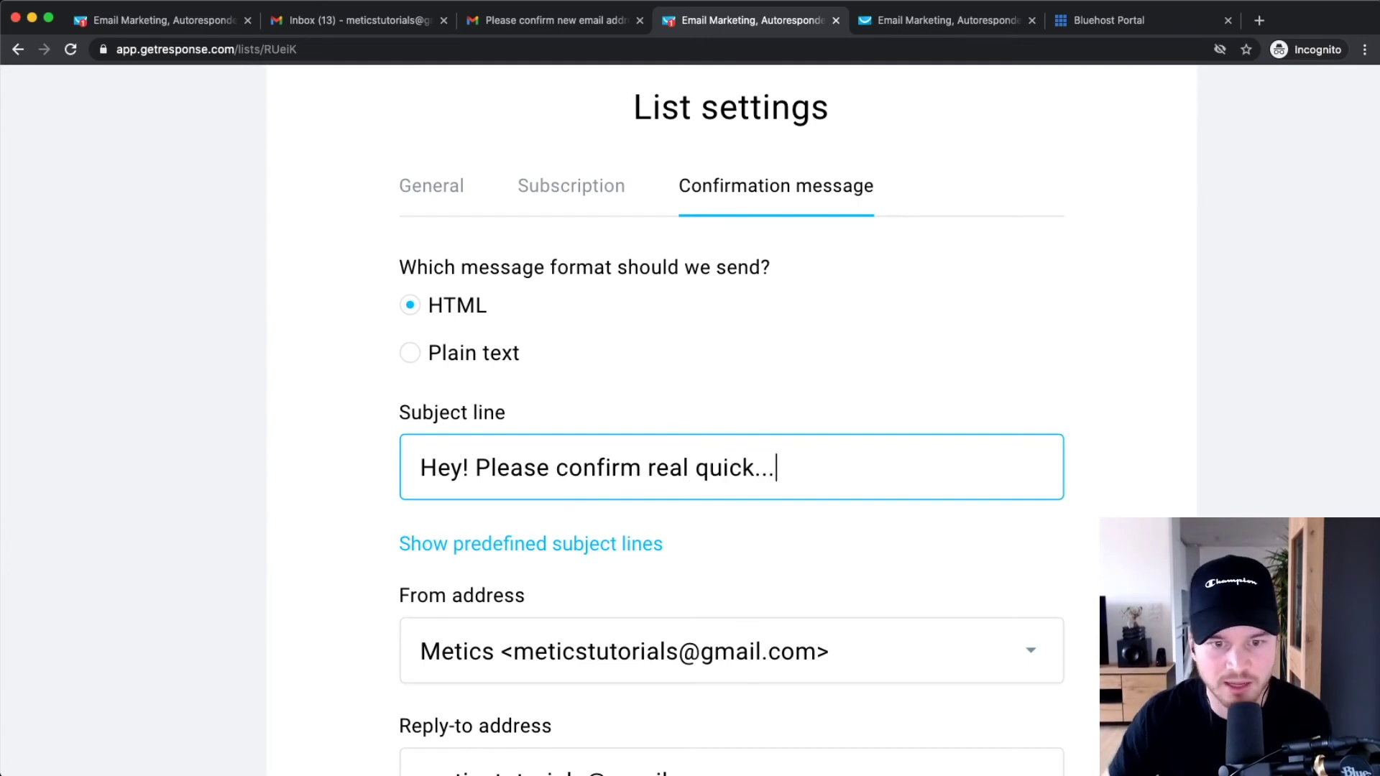
- Set both the From and Reply-to addresses to the MeticsMedia address
{"action": "scroll", "coordinate": [693, 563], "scroll_direction": "down", "scroll_amount": 3}
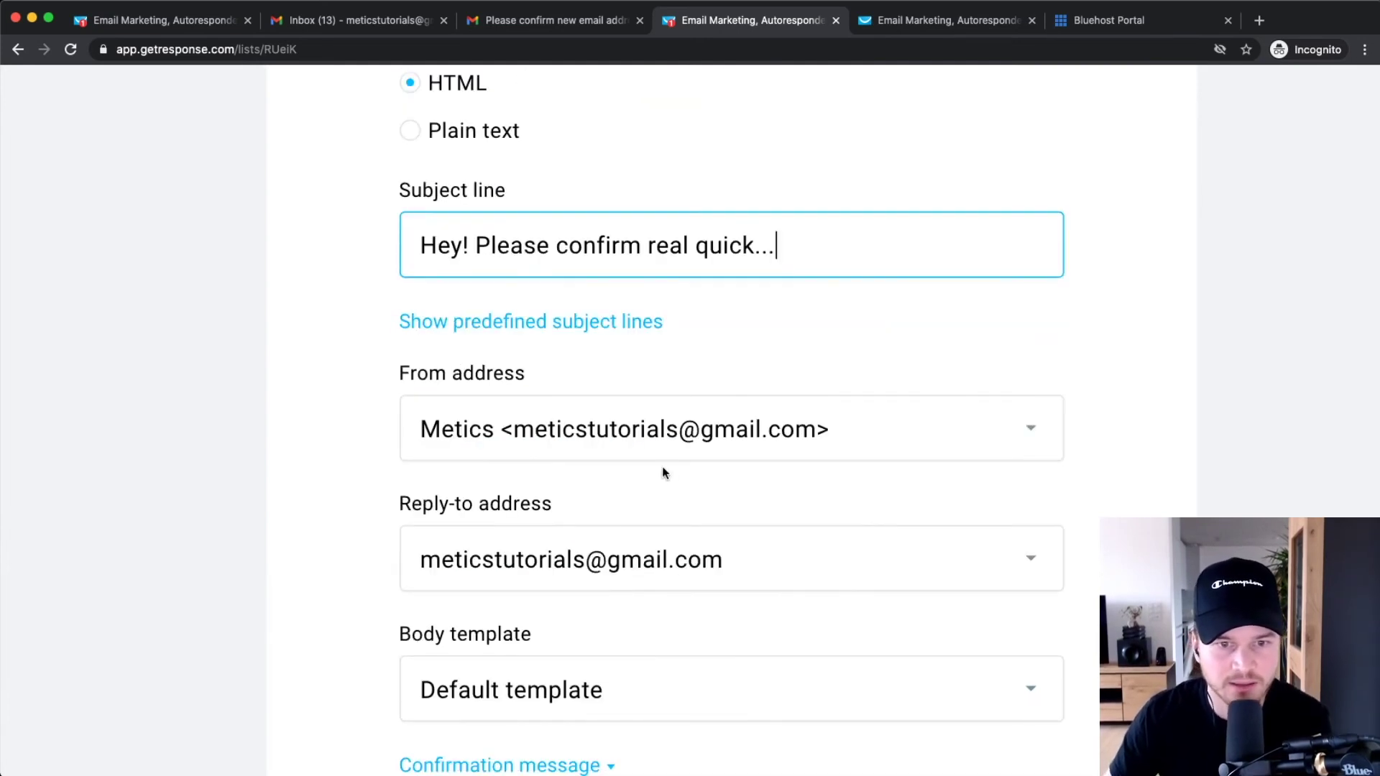
{"action": "left_click", "coordinate": [544, 442]}
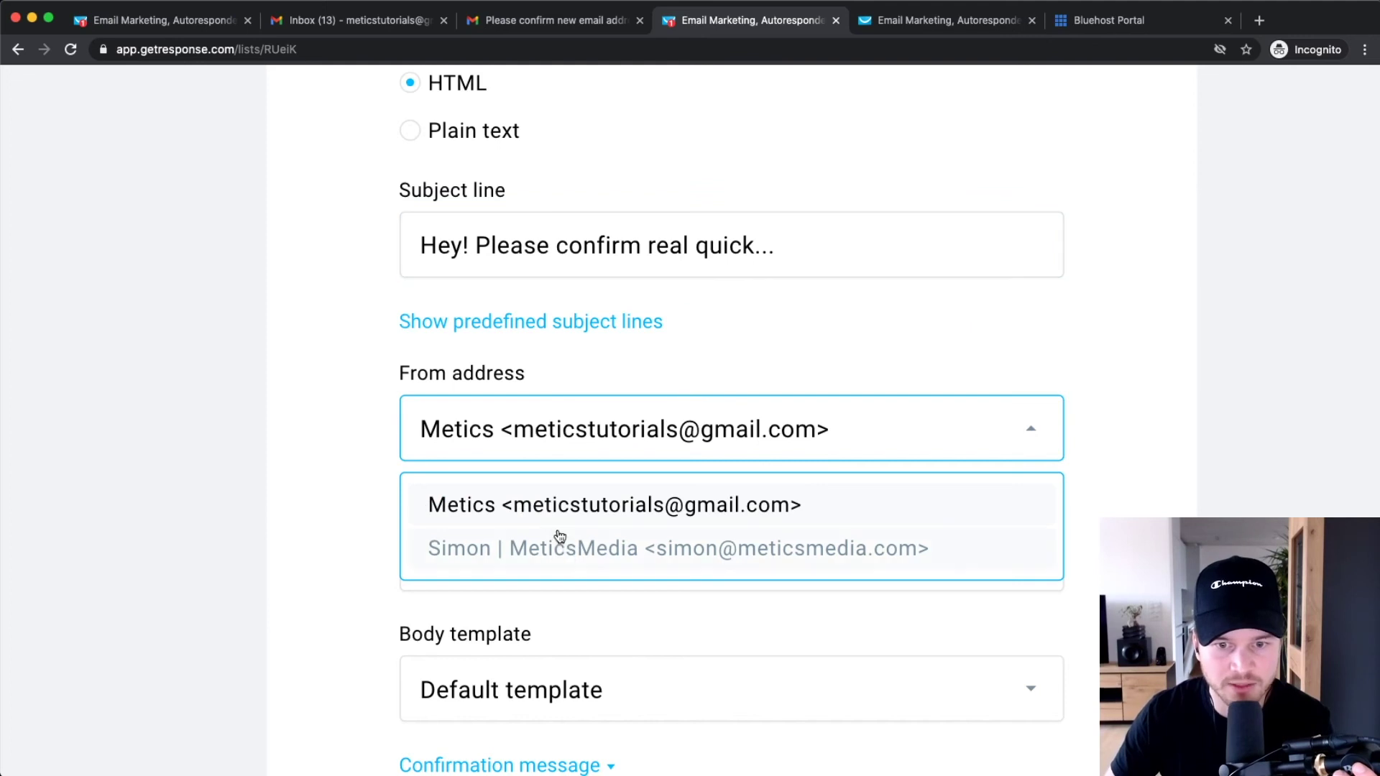
{"action": "left_click", "coordinate": [564, 549]}
{"action": "left_click", "coordinate": [683, 593]}
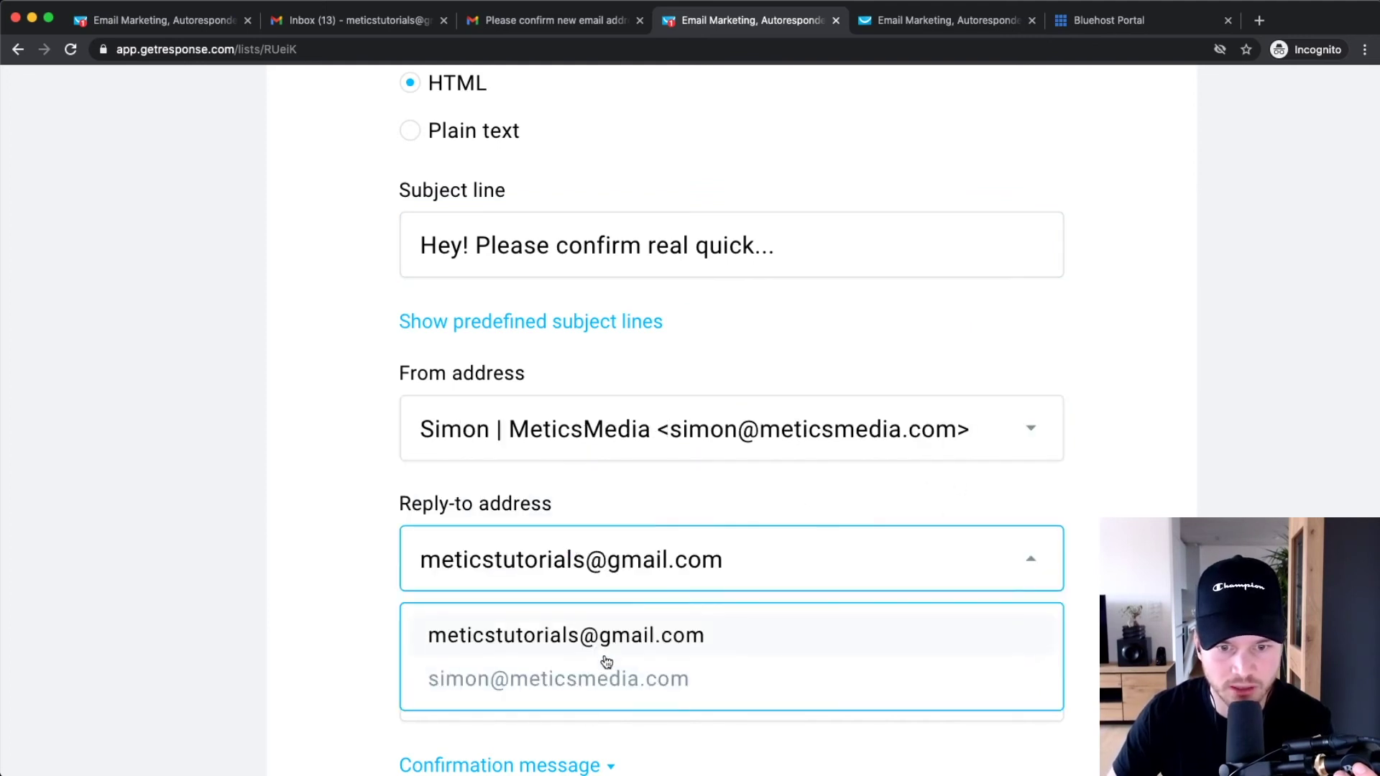
{"action": "left_click", "coordinate": [594, 679]}
{"action": "scroll", "coordinate": [548, 477], "scroll_direction": "down", "scroll_amount": 3}
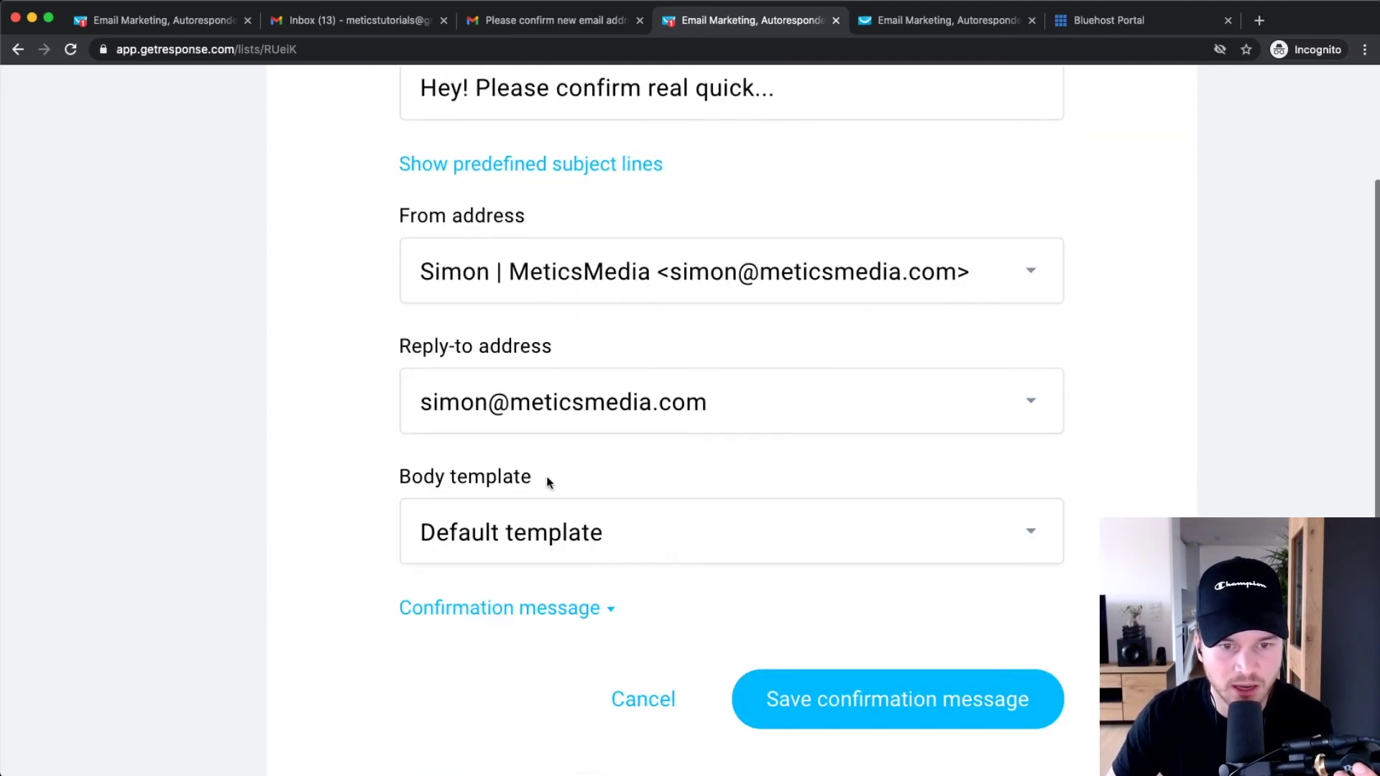
{"action": "scroll", "coordinate": [499, 519], "scroll_direction": "down", "scroll_amount": 2}
- Apply the eBook request body template and review the confirmation message text
{"action": "left_click", "coordinate": [536, 395]}
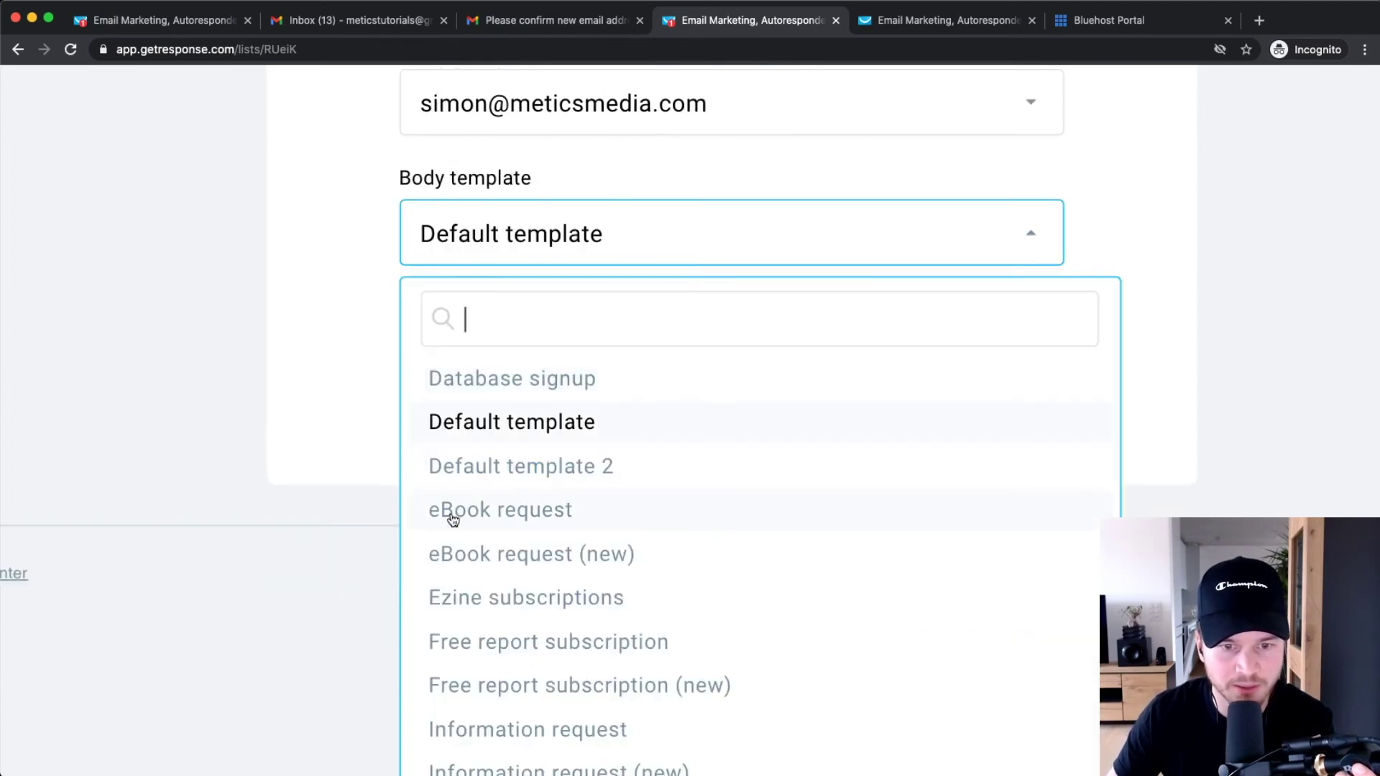
{"action": "scroll", "coordinate": [521, 516], "scroll_direction": "down", "scroll_amount": 1}
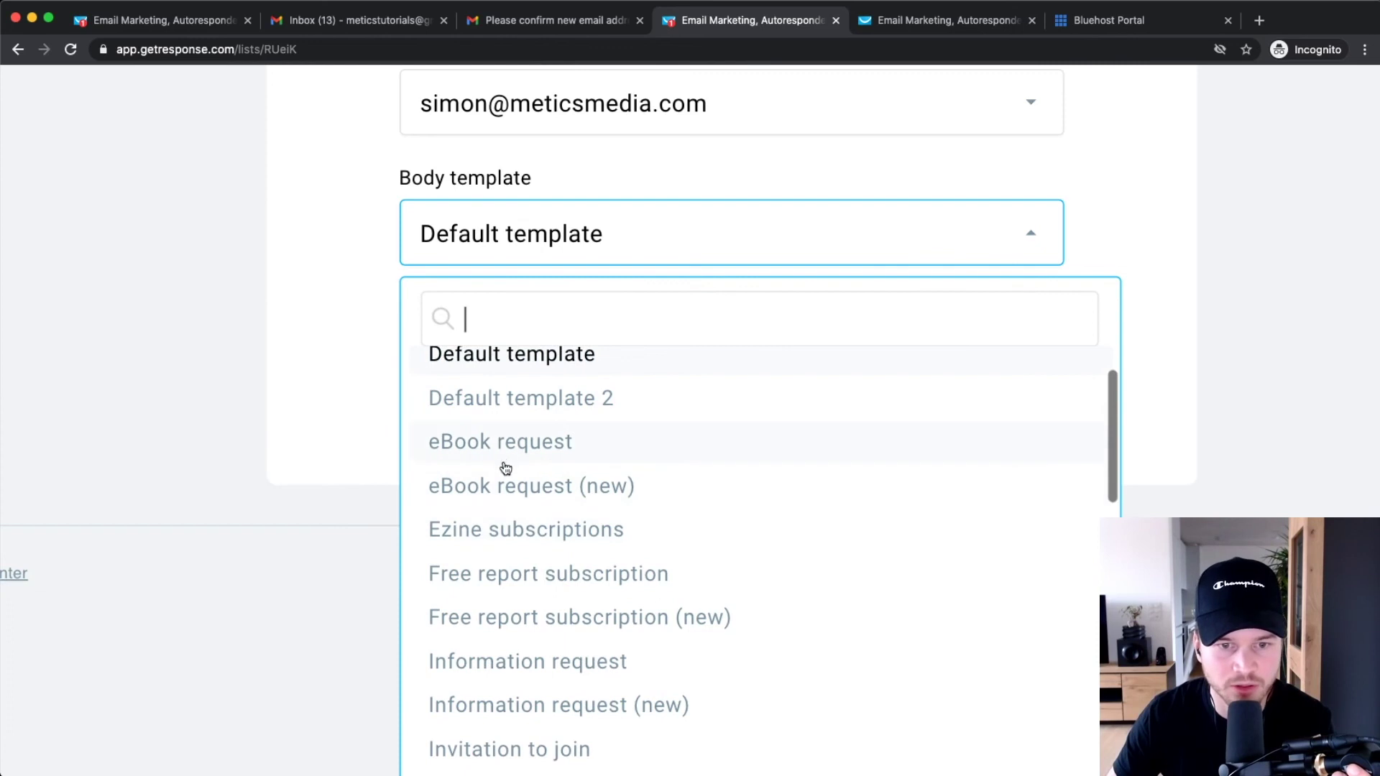
{"action": "left_click", "coordinate": [512, 451]}
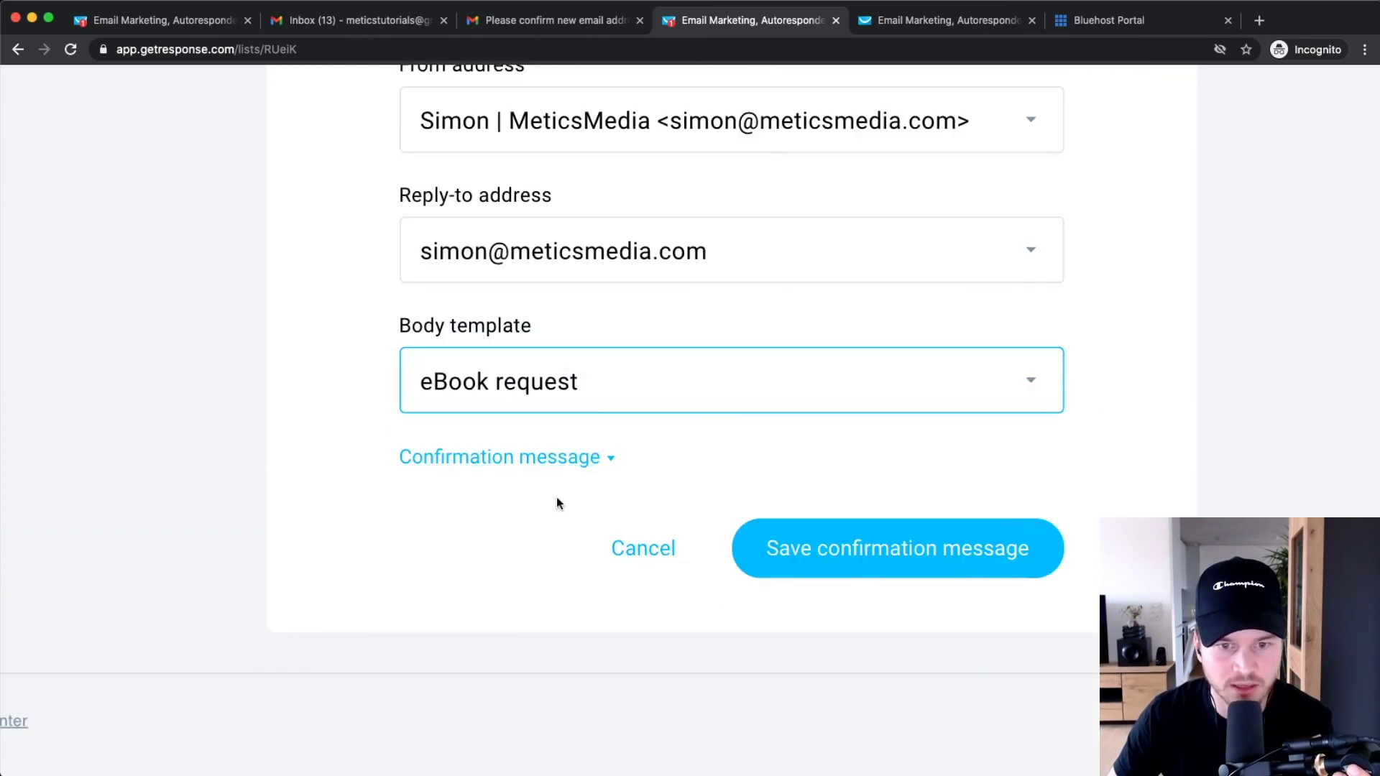
{"action": "left_click", "coordinate": [595, 457]}
{"action": "scroll", "coordinate": [598, 508], "scroll_direction": "down", "scroll_amount": 5}
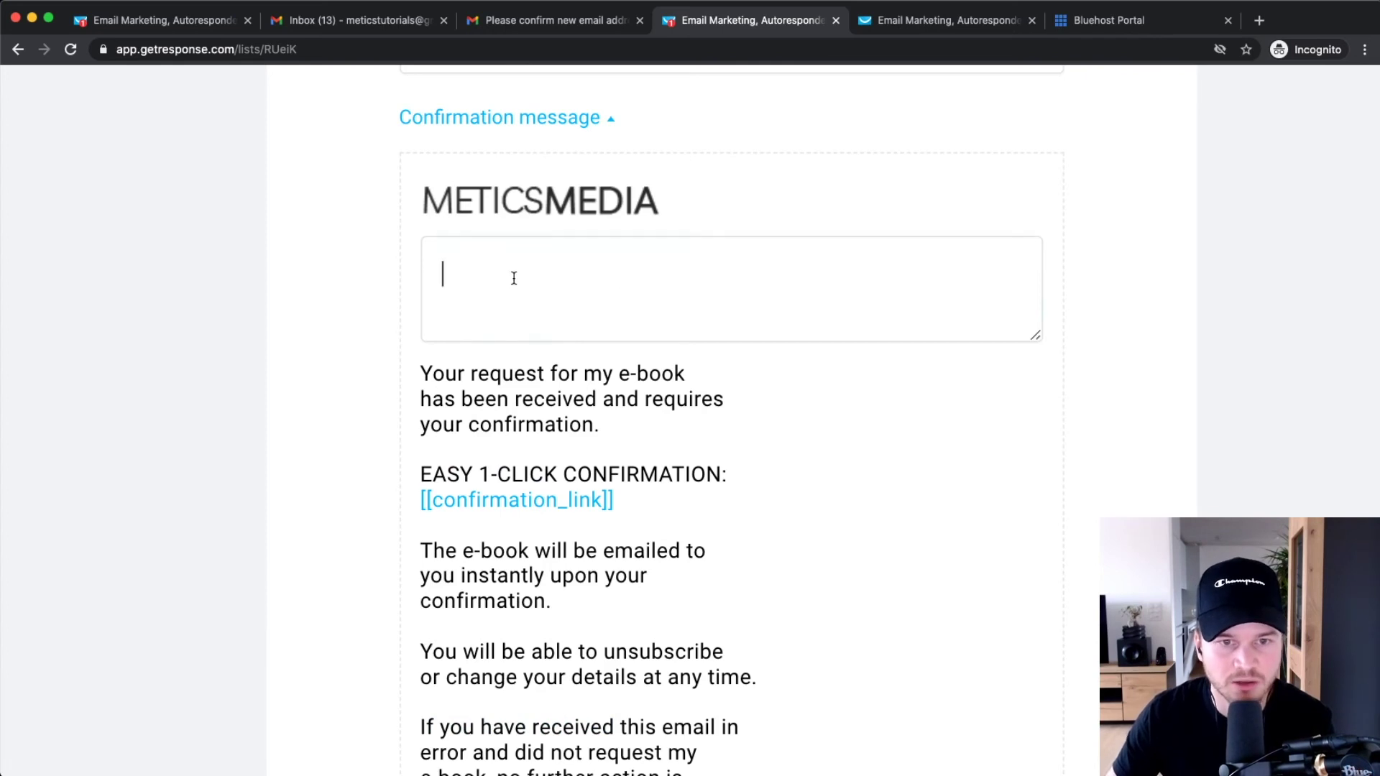
{"action": "scroll", "coordinate": [611, 324], "scroll_direction": "down", "scroll_amount": 3}
{"action": "left_click_drag", "start_coordinate": [424, 184], "coordinate": [755, 490]}
{"action": "left_click", "coordinate": [516, 209]}
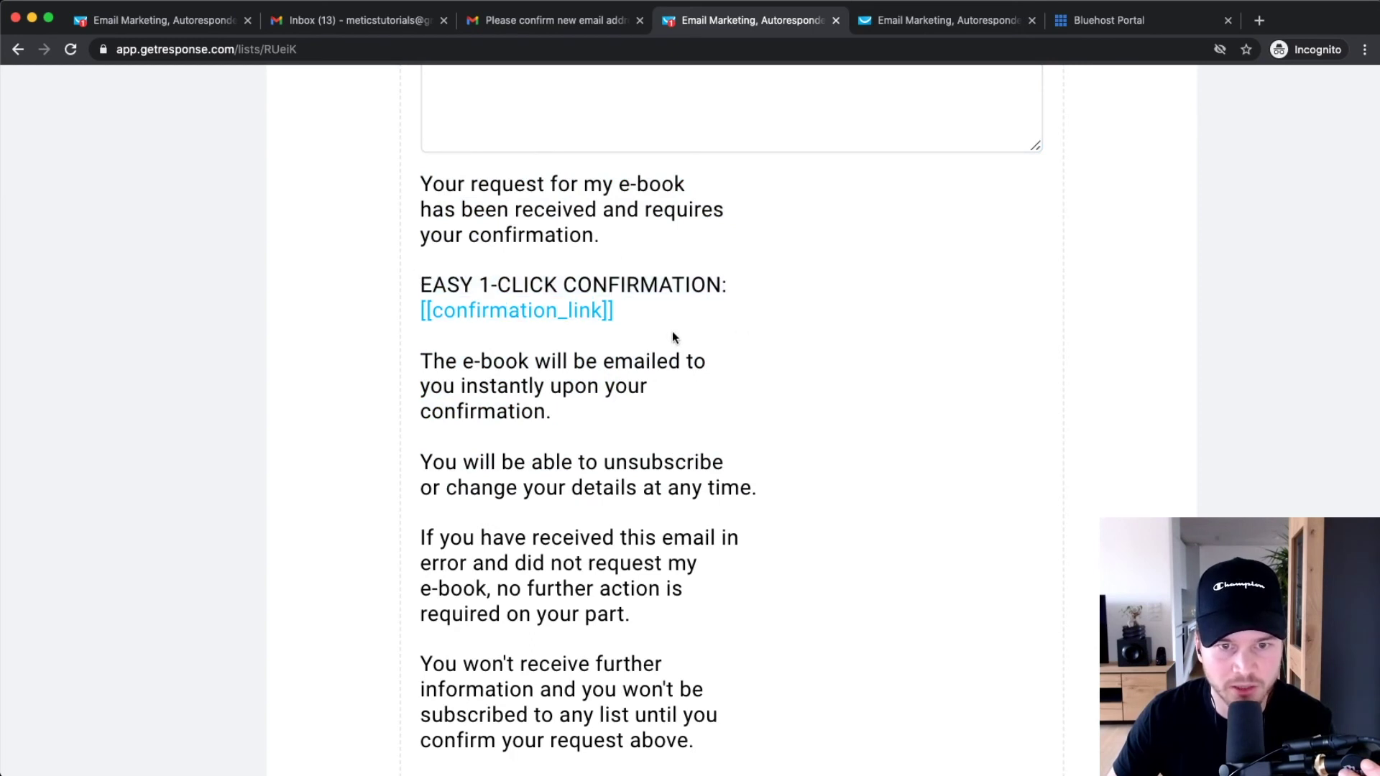
- Save the confirmation message and return to the list's Subscription settings
{"action": "scroll", "coordinate": [632, 392], "scroll_direction": "down", "scroll_amount": 6}
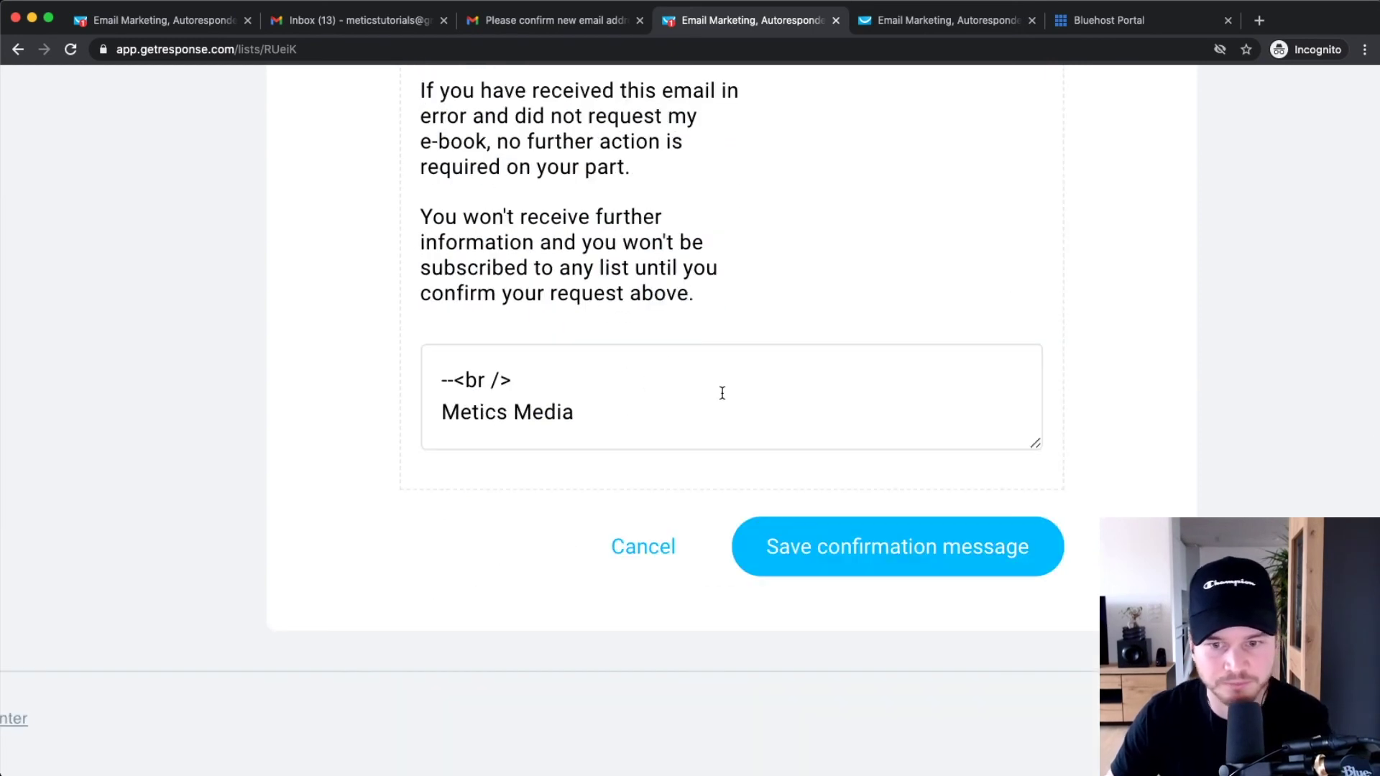
{"action": "key", "text": "super+0"}
{"action": "left_click", "coordinate": [755, 635]}
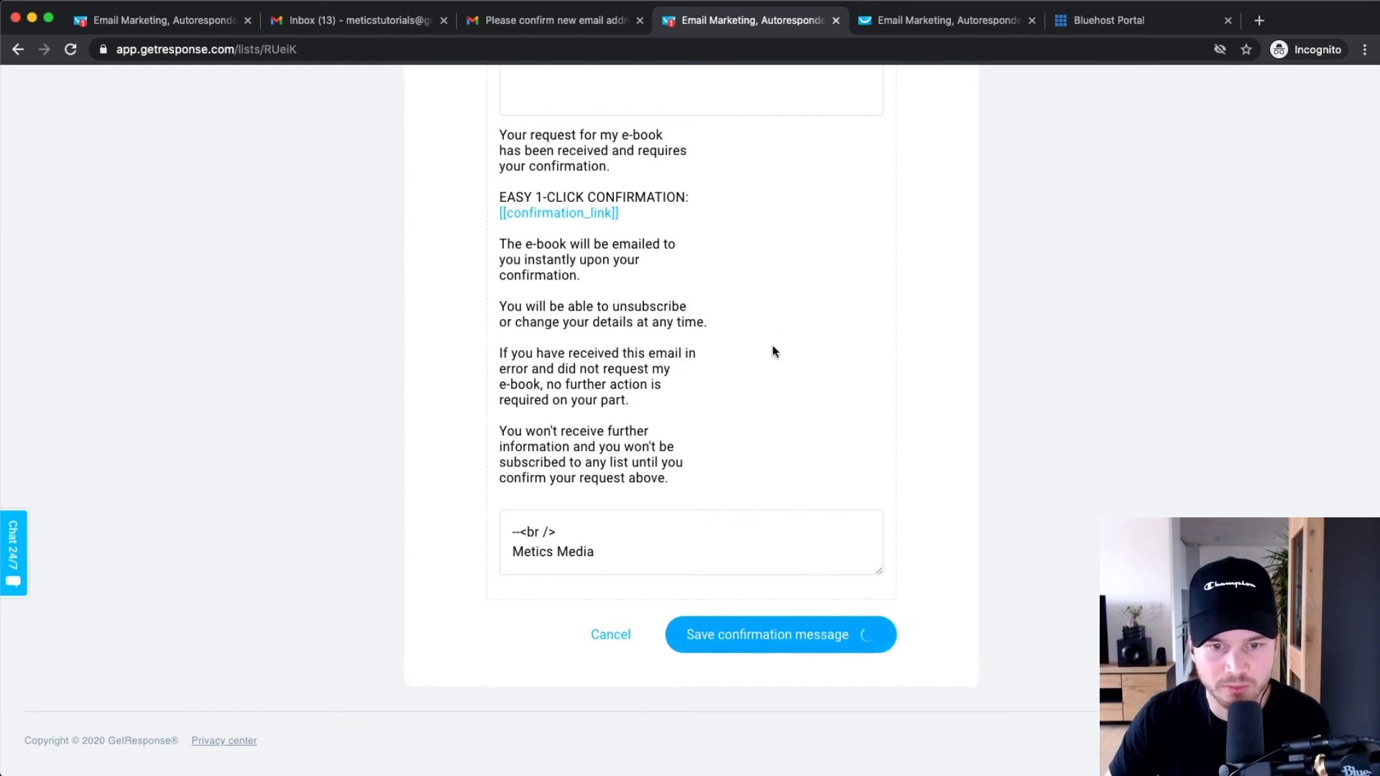
{"action": "scroll", "coordinate": [751, 460], "scroll_direction": "down", "scroll_amount": 7}
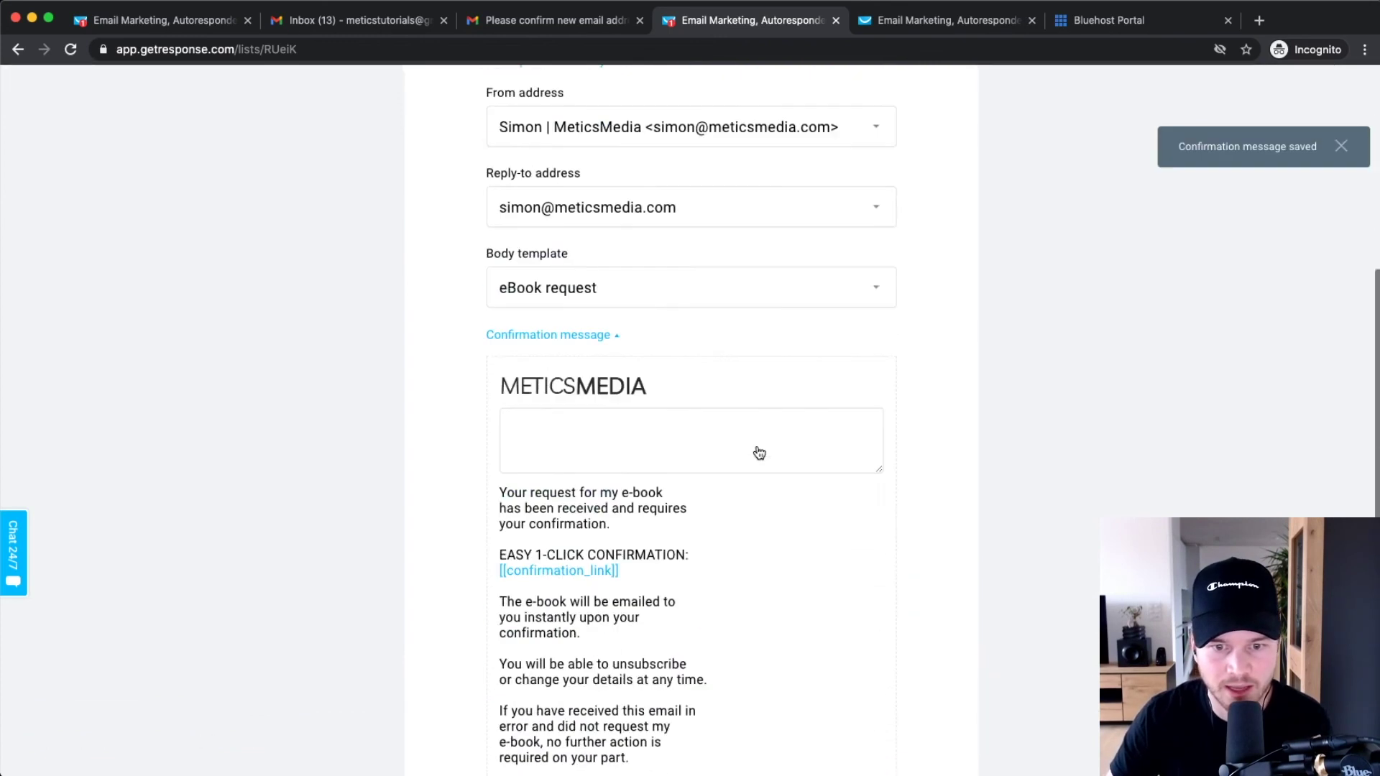
{"action": "scroll", "coordinate": [757, 453], "scroll_direction": "up", "scroll_amount": 7}
{"action": "left_click", "coordinate": [593, 263]}
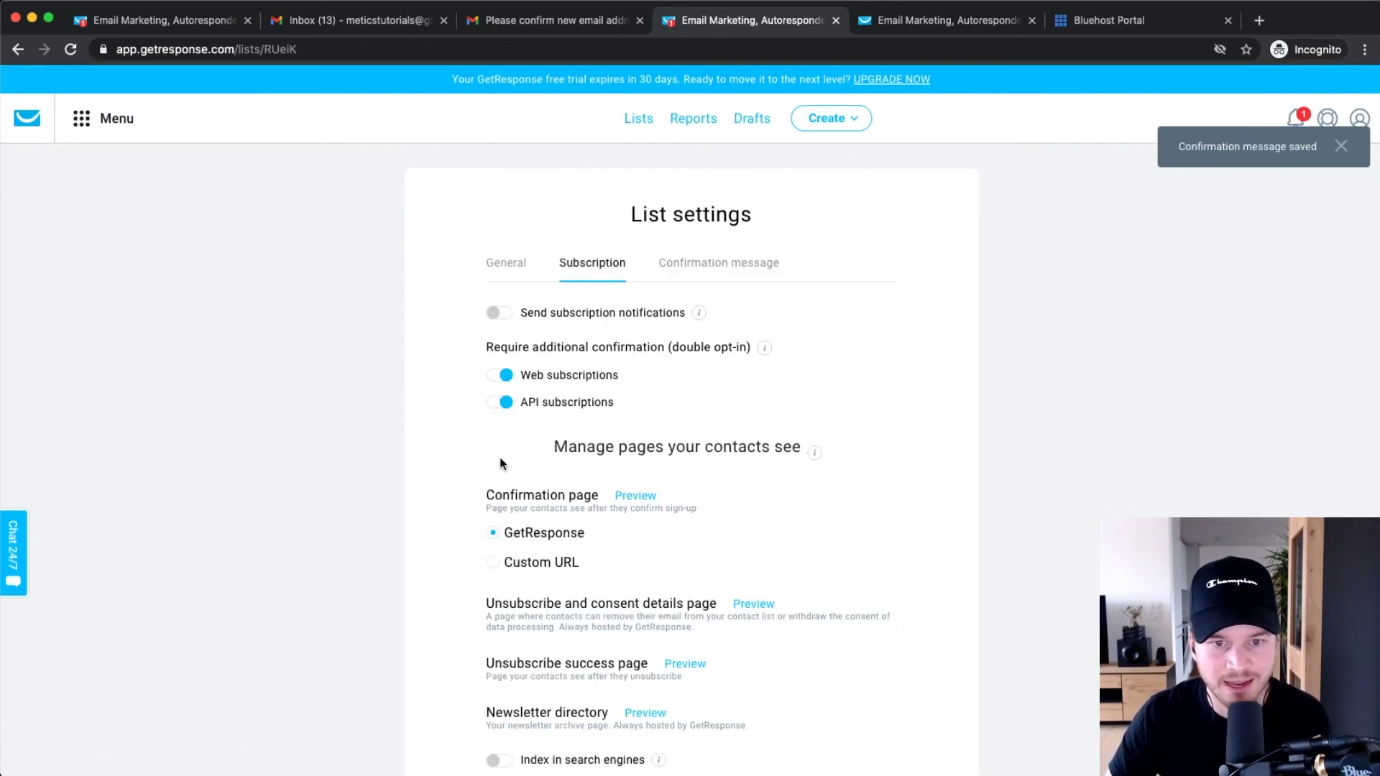
{"action": "scroll", "coordinate": [542, 406], "scroll_direction": "up", "scroll_amount": 5}
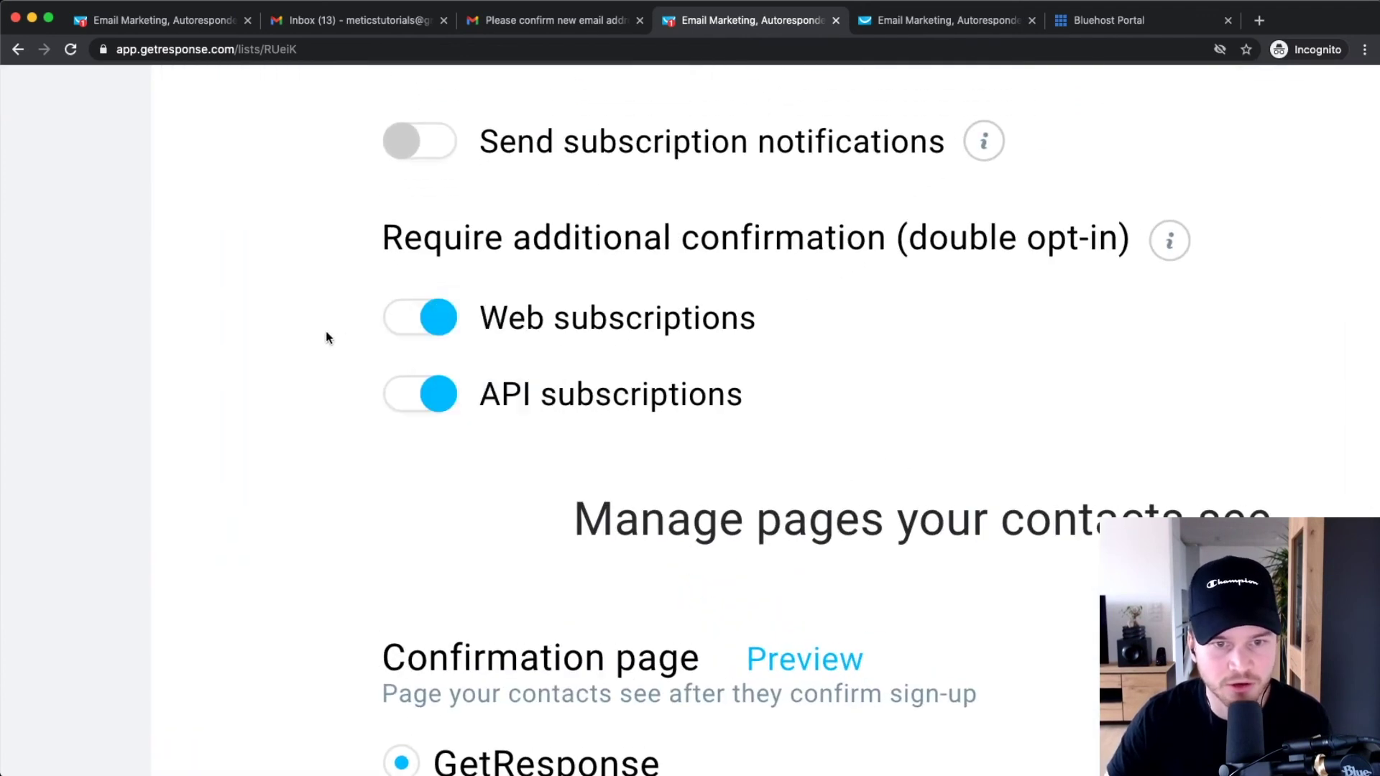
- Turn off double opt-in for web and API subscriptions, save, and return to the Lists overview
{"action": "left_click", "coordinate": [423, 315]}
{"action": "left_click", "coordinate": [417, 386]}
{"action": "scroll", "coordinate": [417, 386], "scroll_direction": "down", "scroll_amount": 5}
{"action": "scroll", "coordinate": [419, 386], "scroll_direction": "down", "scroll_amount": 5}
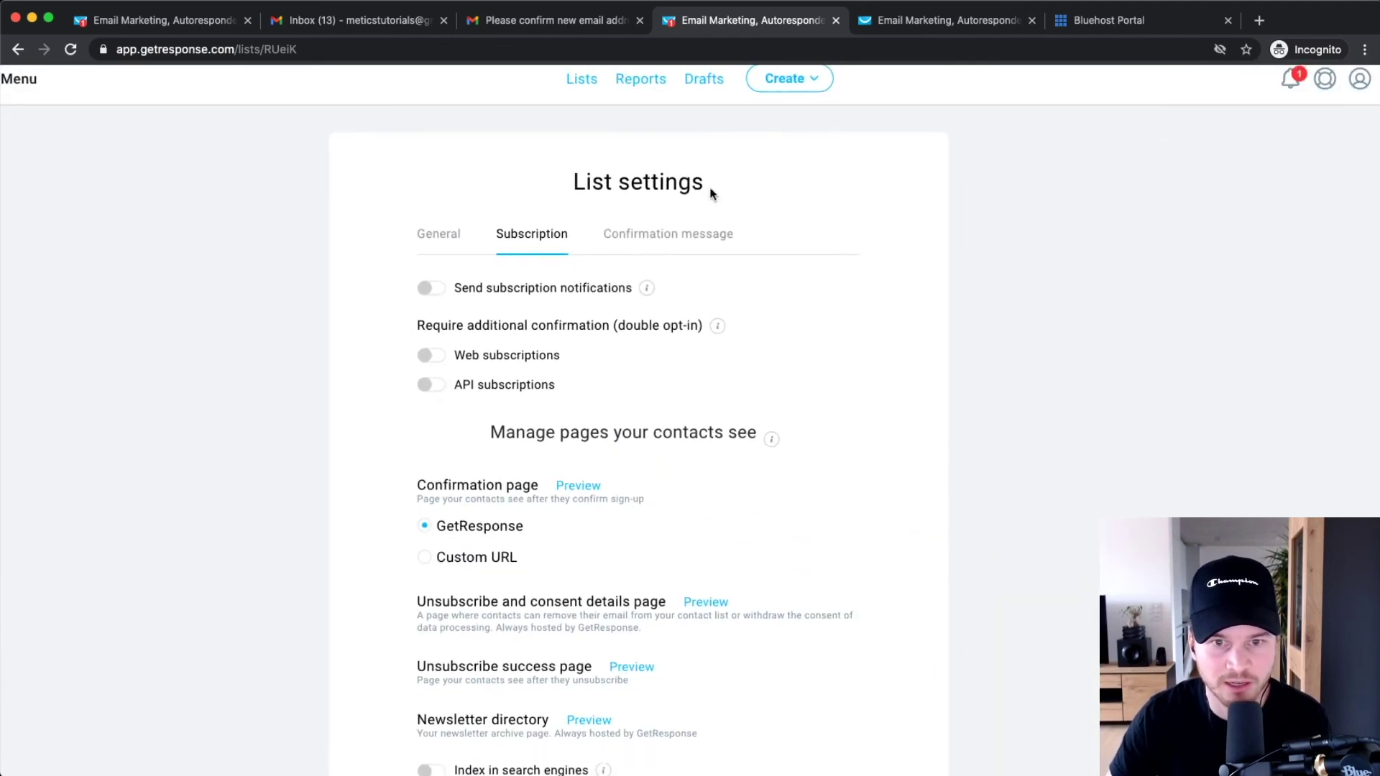
{"action": "scroll", "coordinate": [618, 331], "scroll_direction": "down", "scroll_amount": 3}
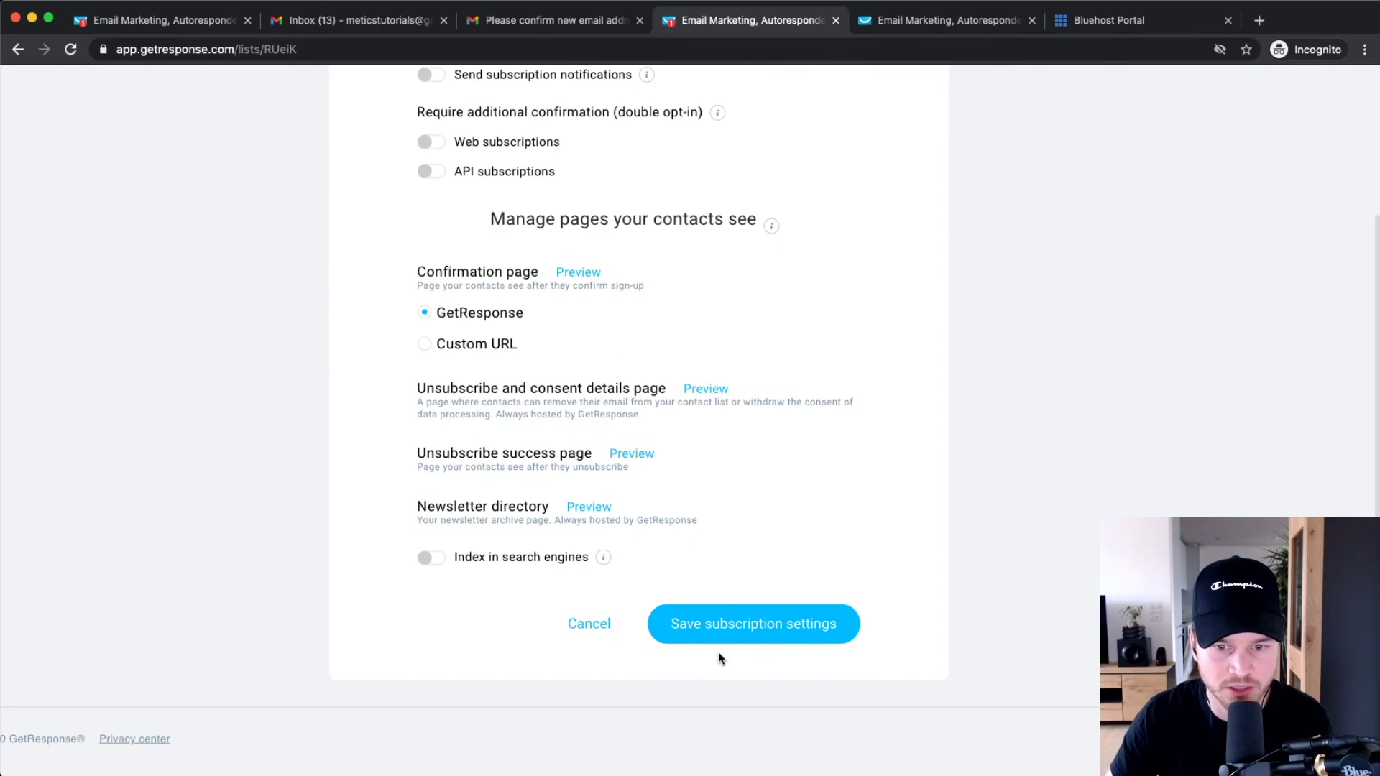
{"action": "left_click", "coordinate": [705, 631]}
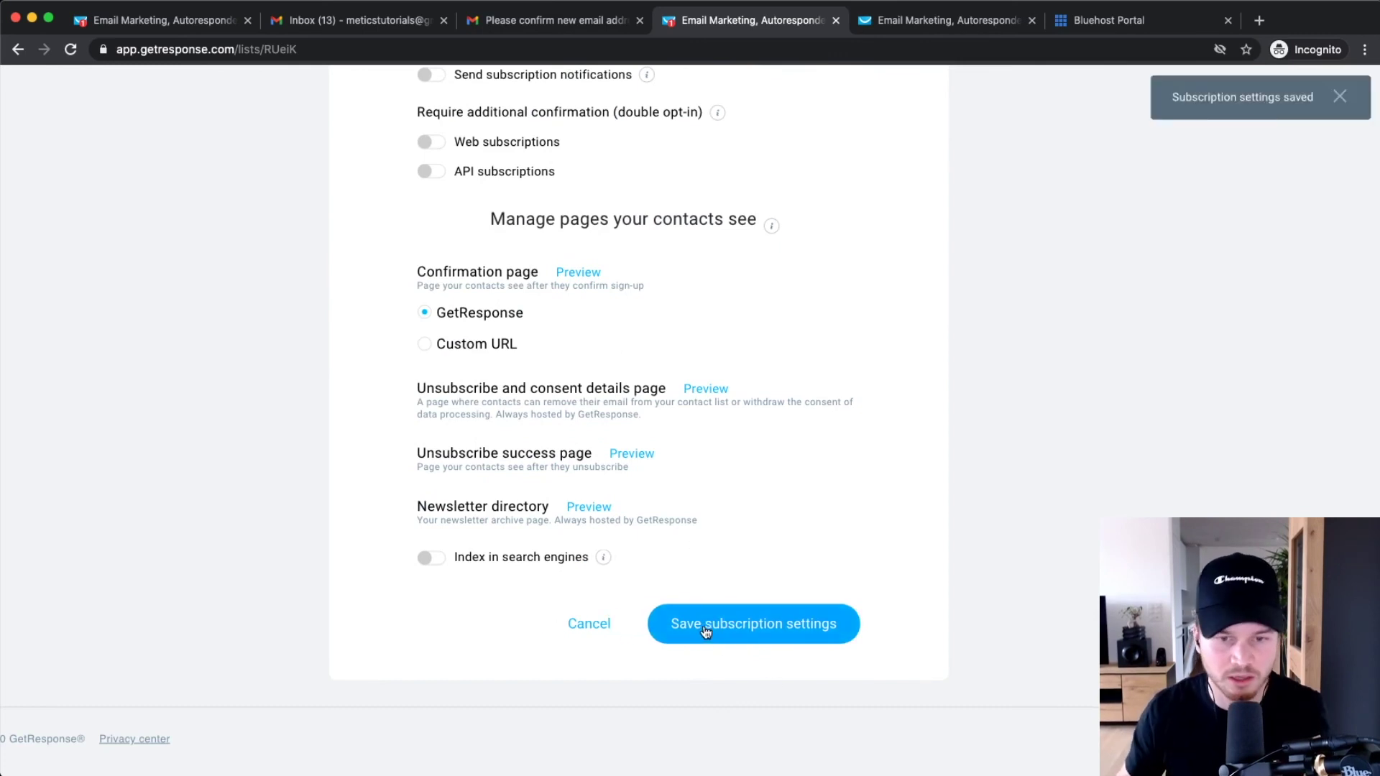
{"action": "scroll", "coordinate": [709, 508], "scroll_direction": "up", "scroll_amount": 4}
{"action": "mouse_move", "coordinate": [646, 332]}
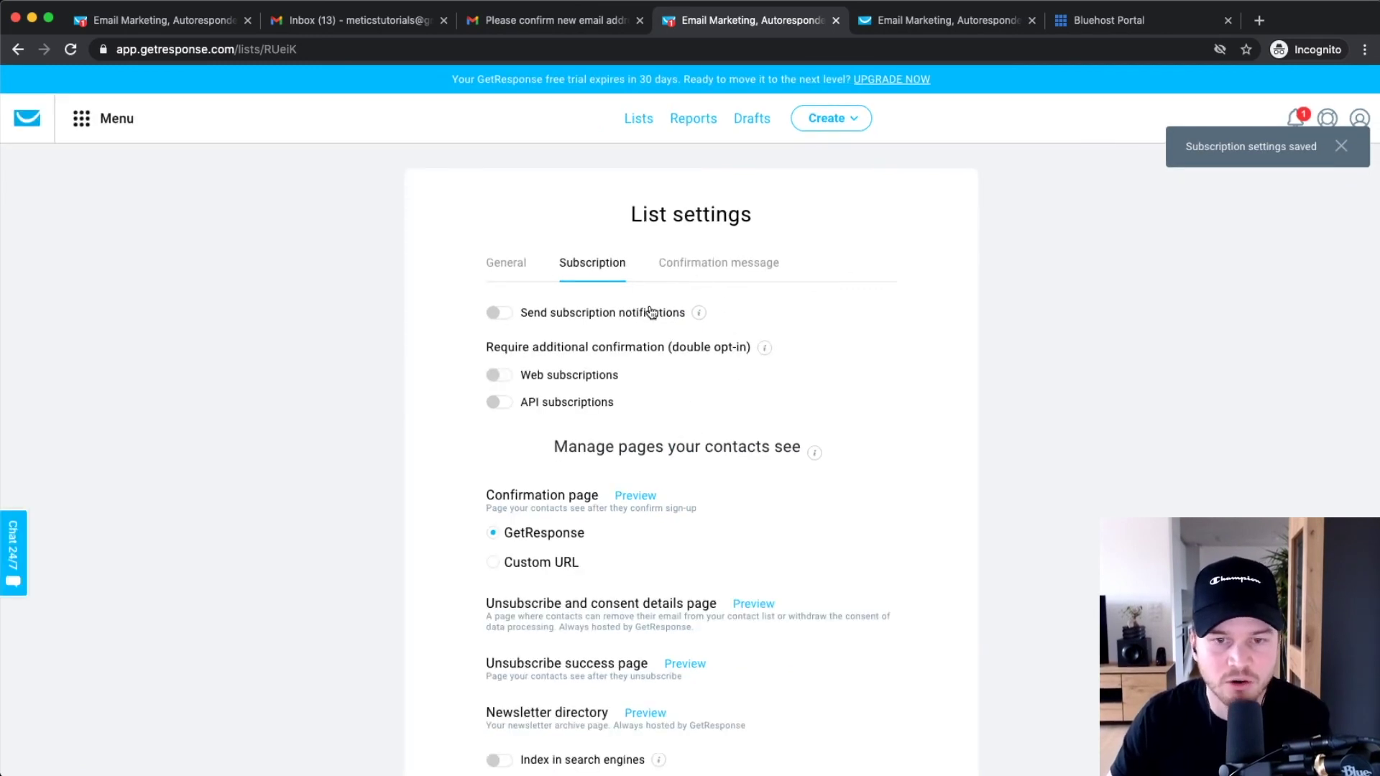
{"action": "left_click", "coordinate": [637, 117]}
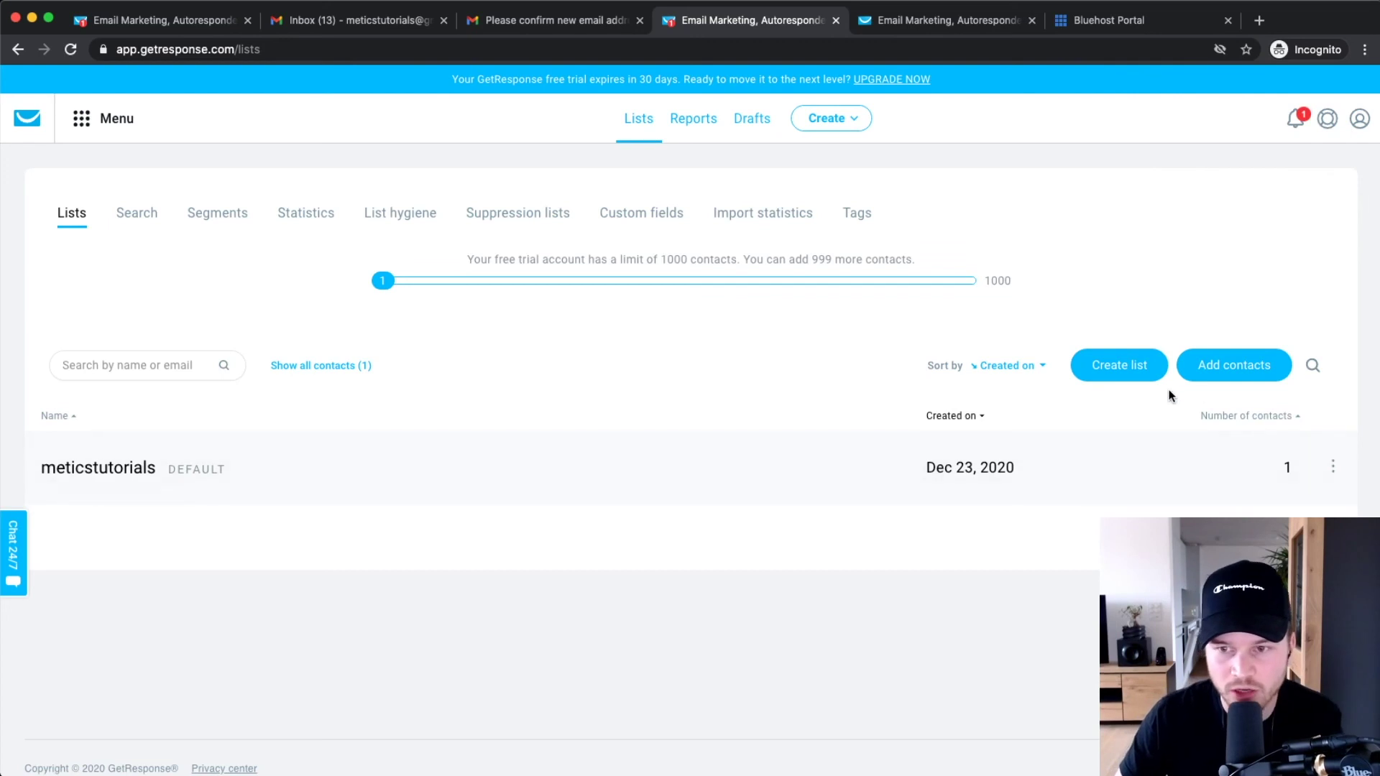
- Create a new list named customers_meticsmedia123
{"action": "left_click", "coordinate": [1145, 360]}
{"action": "left_click", "coordinate": [611, 261]}
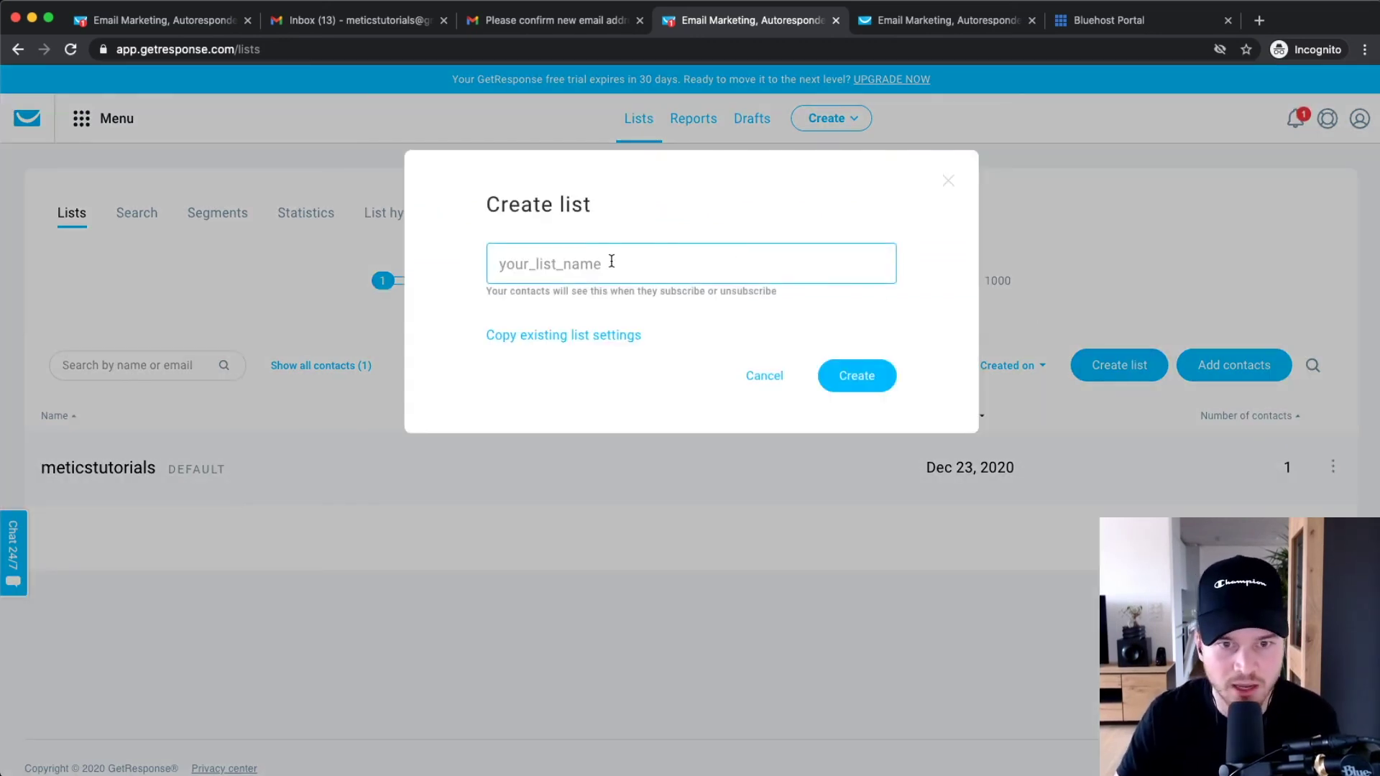
{"action": "type", "text": "Customre"}
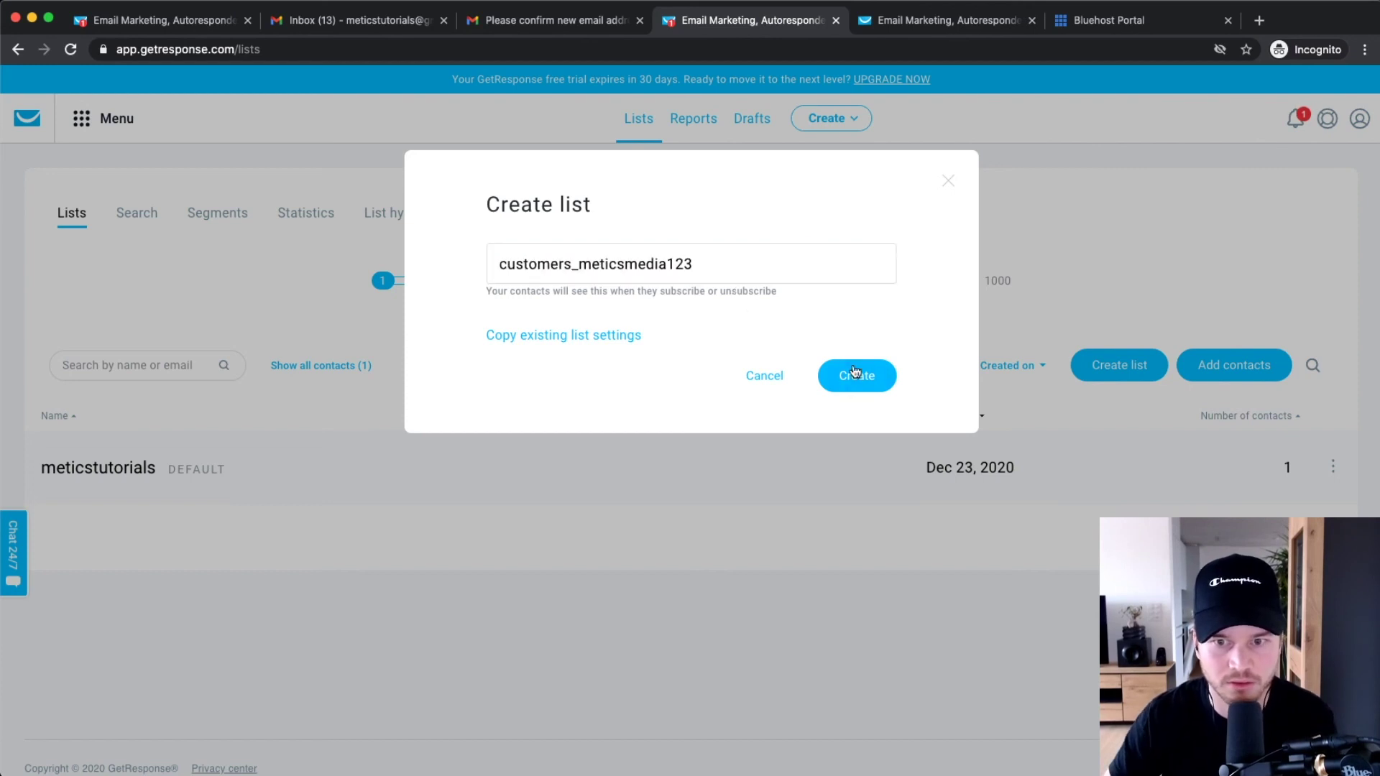
{"action": "left_click", "coordinate": [853, 366]}
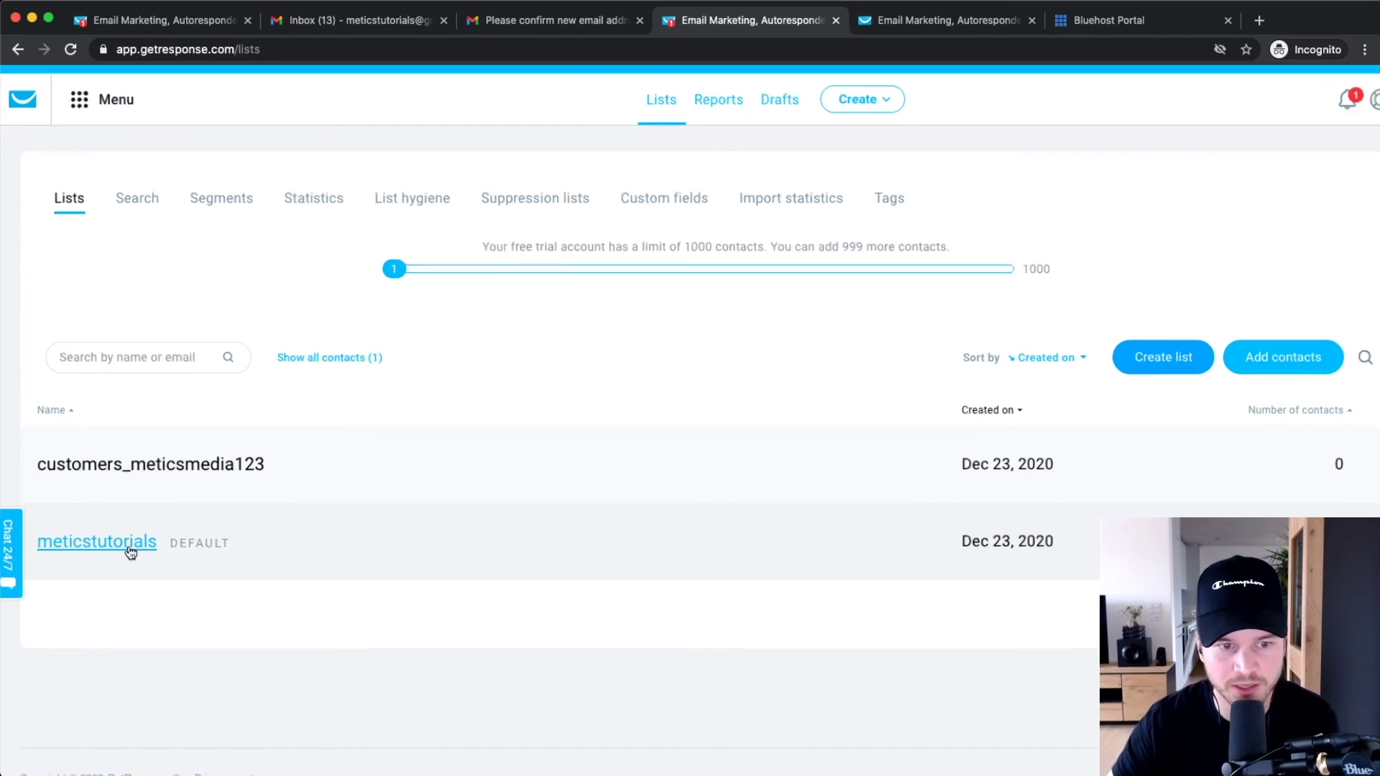
- Open the customers_meticsmedia123 list settings from its row actions menu
{"action": "left_click", "coordinate": [1334, 467]}
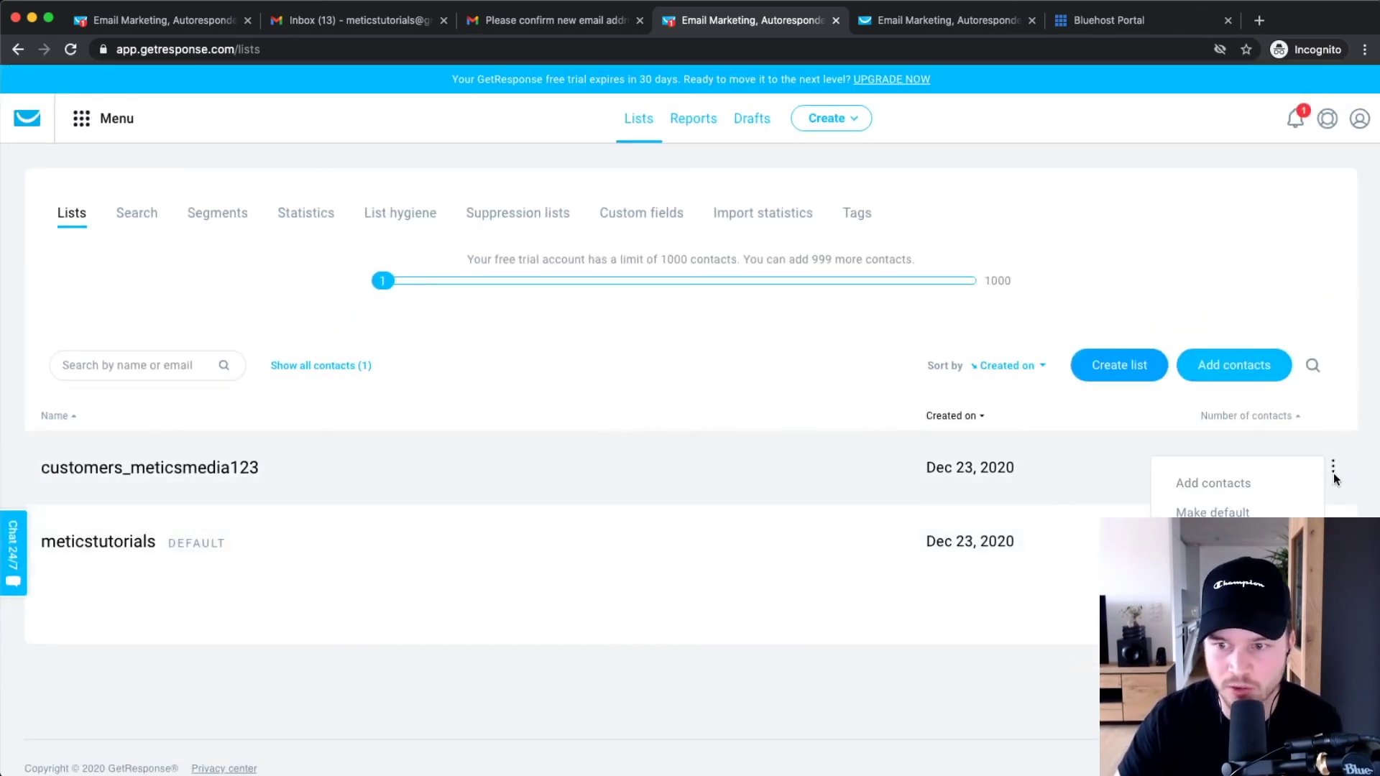
{"action": "left_click", "coordinate": [1215, 482]}
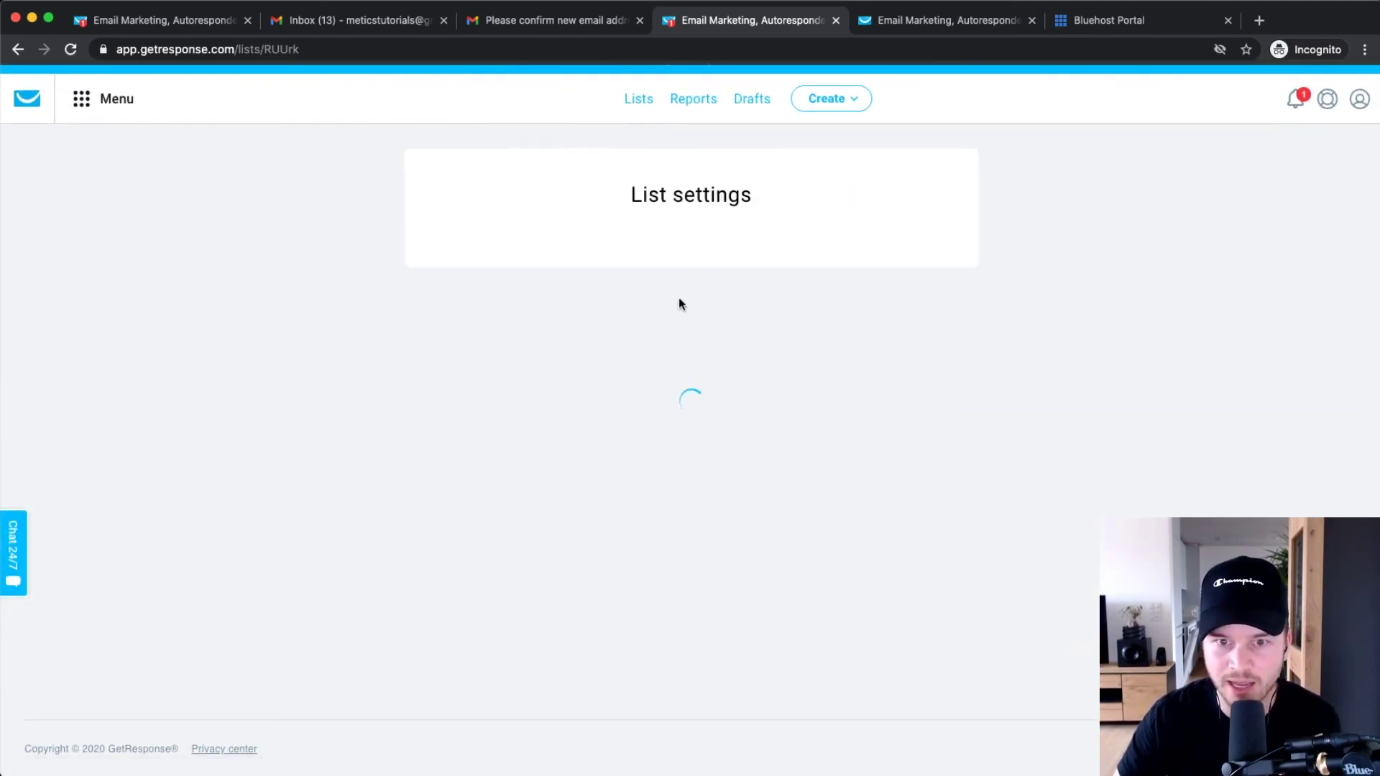
{"action": "scroll", "coordinate": [690, 417], "scroll_direction": "down", "scroll_amount": 3}
{"action": "scroll", "coordinate": [684, 456], "scroll_direction": "up", "scroll_amount": 3}
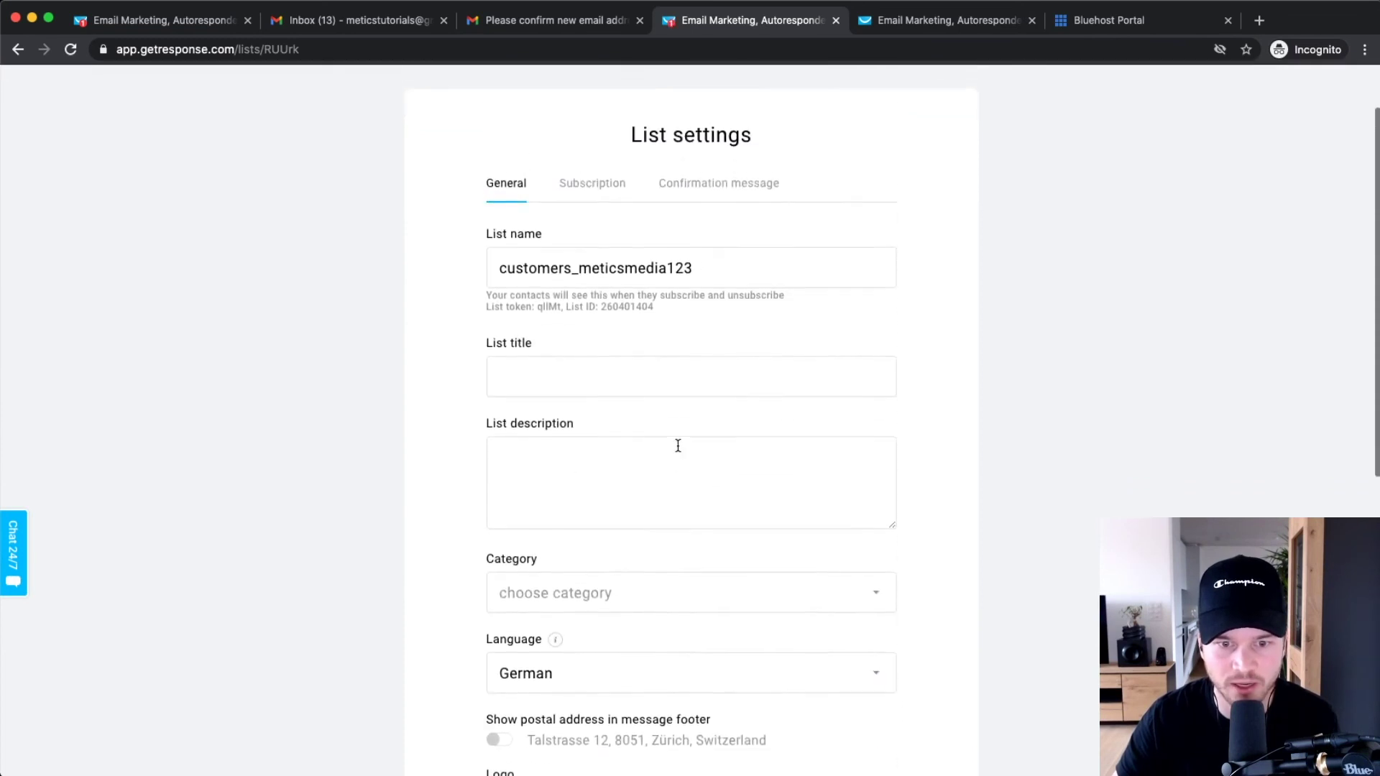